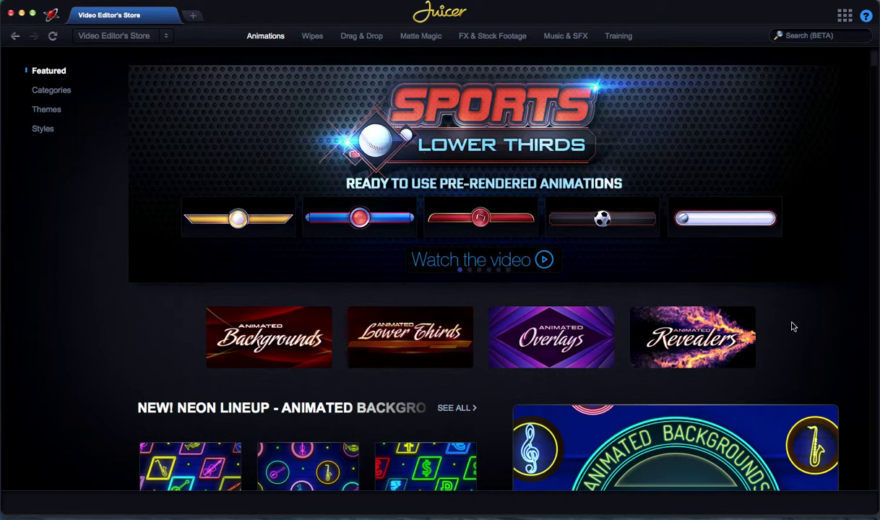
# Show the list of other available stores from Juicer's Video Editor's Store.
pyautogui.click(144, 36)
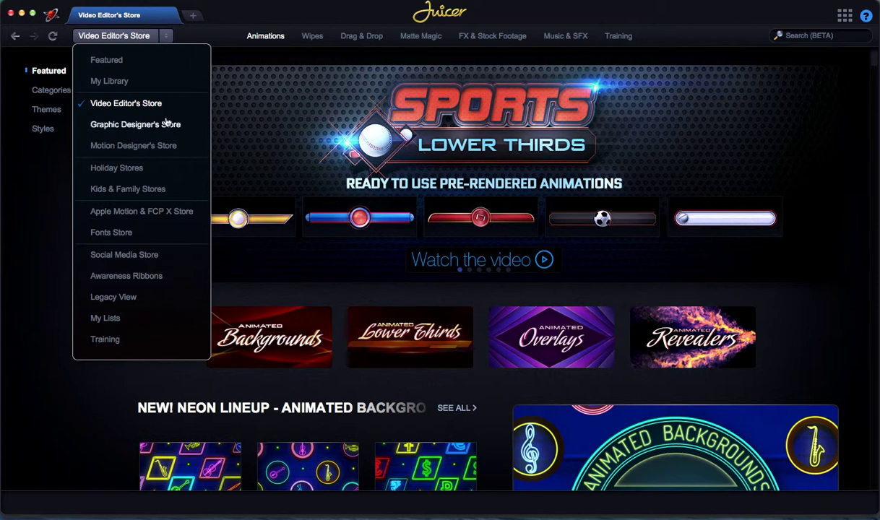
# Open the Regular animated revealers and preview the Neon Color Strokes revealer.
pyautogui.click(214, 34)
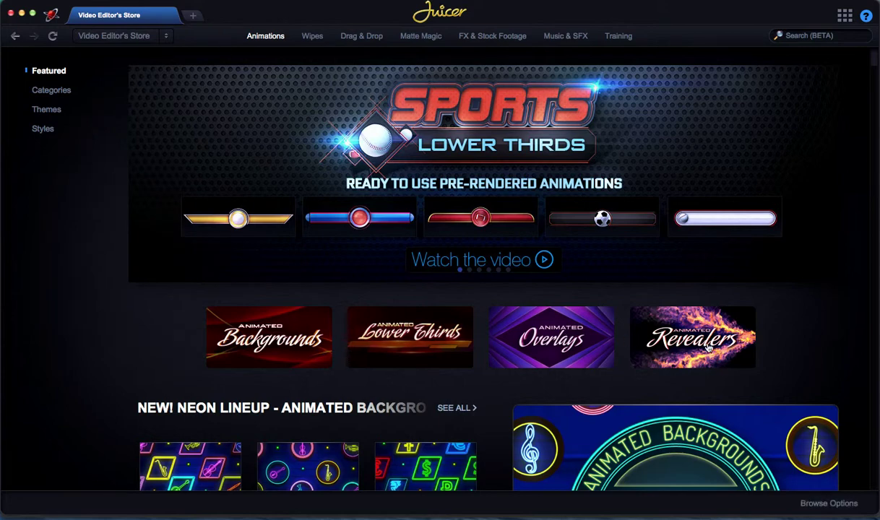
pyautogui.click(708, 349)
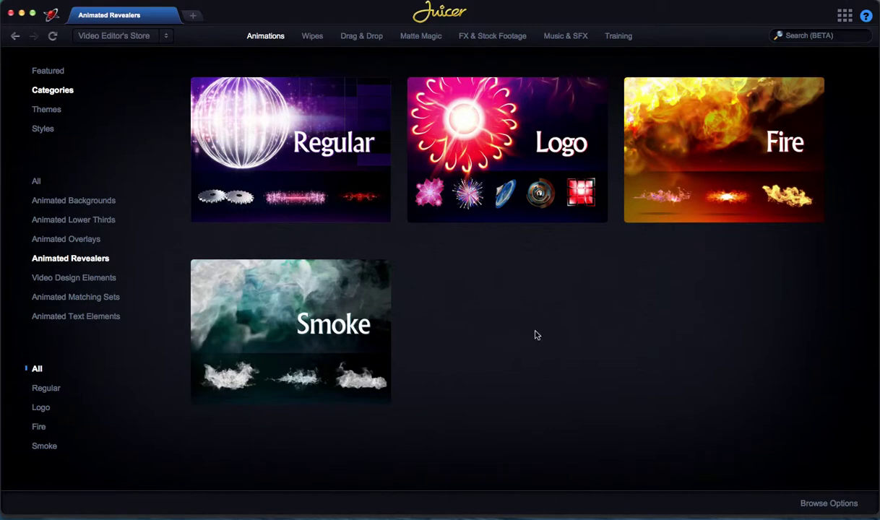
pyautogui.click(269, 122)
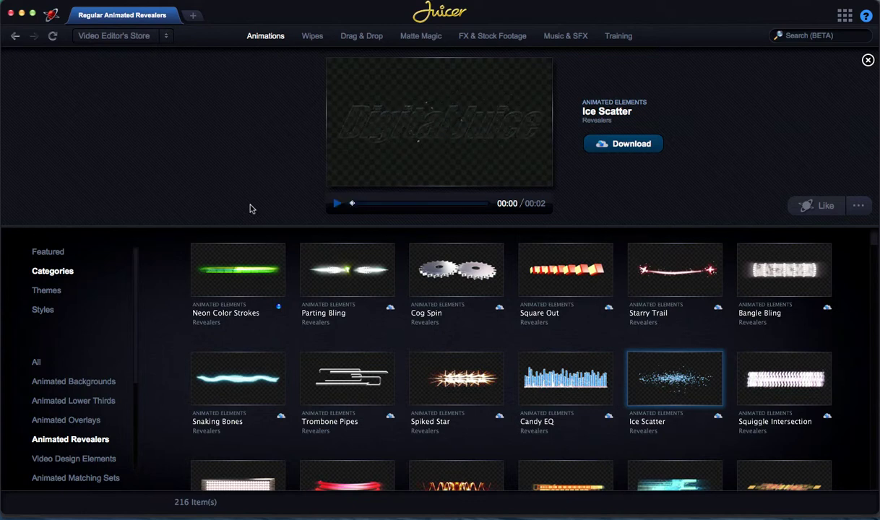
pyautogui.click(247, 286)
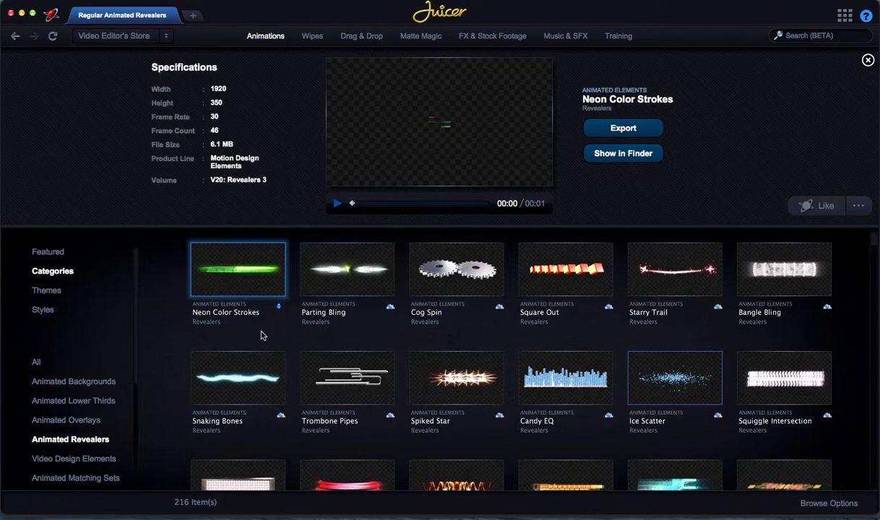
# Browse the revealers, play the Trombone Pipes preview, then return to Neon Color Strokes.
pyautogui.scroll(-3, 262, 335)
pyautogui.scroll(-1, 263, 335)
pyautogui.scroll(-3, 262, 335)
pyautogui.scroll(3, 262, 336)
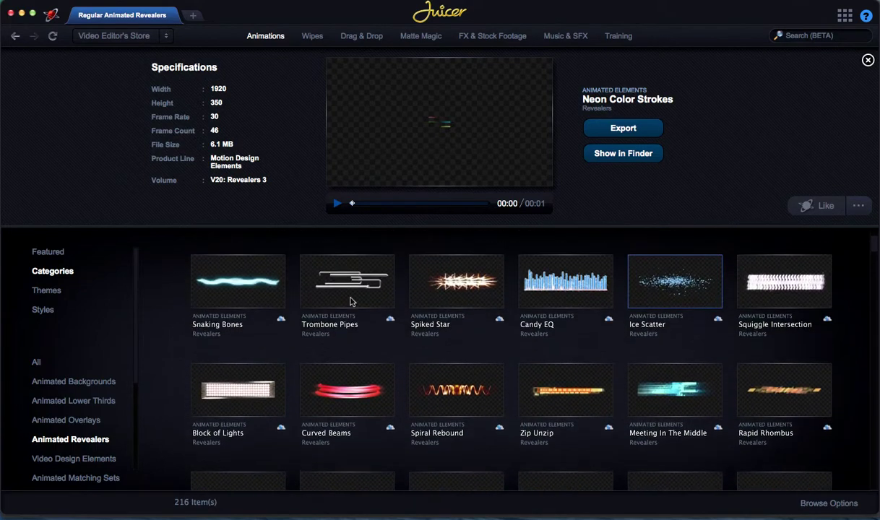
pyautogui.click(375, 283)
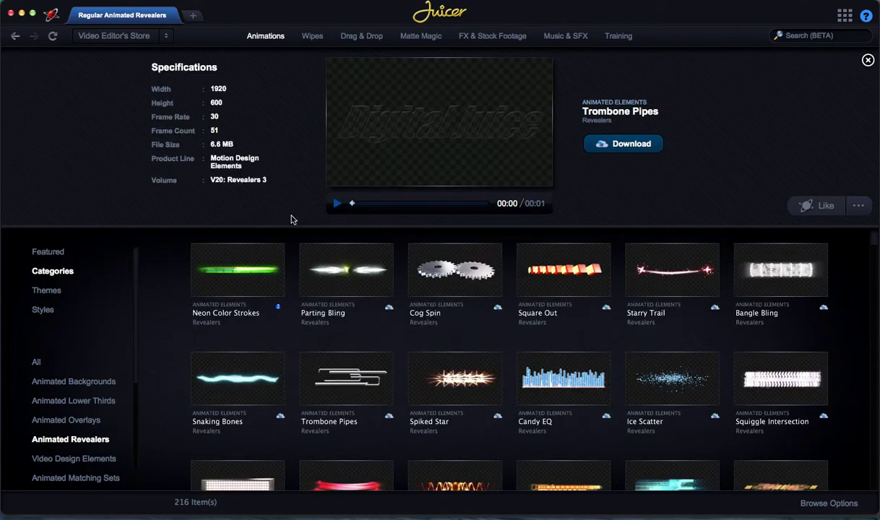
pyautogui.click(336, 203)
pyautogui.click(262, 268)
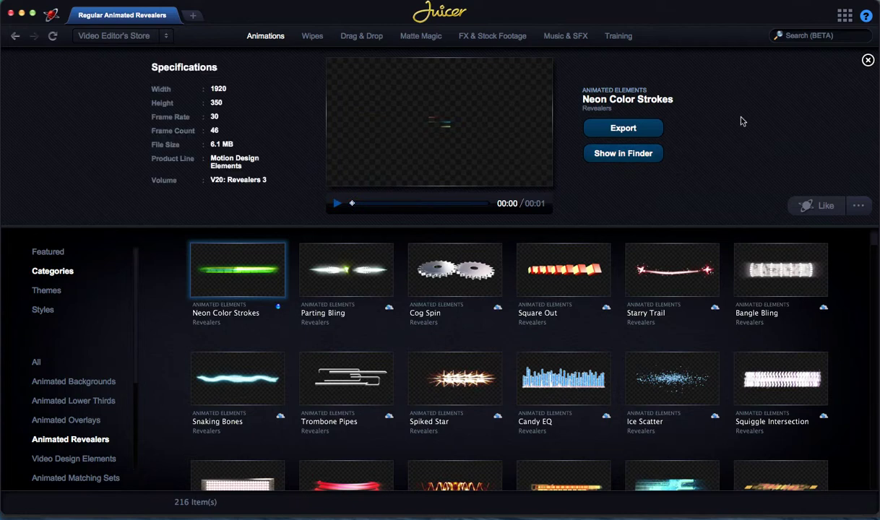
# In Final Cut Pro, hide the Inspector and library list and widen the viewer.
pyautogui.press('super+Tab')
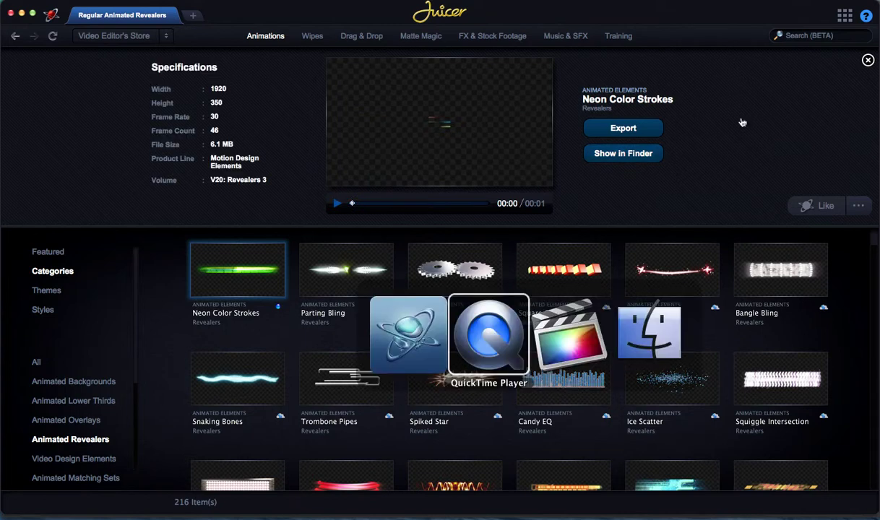
pyautogui.press('super+Tab')
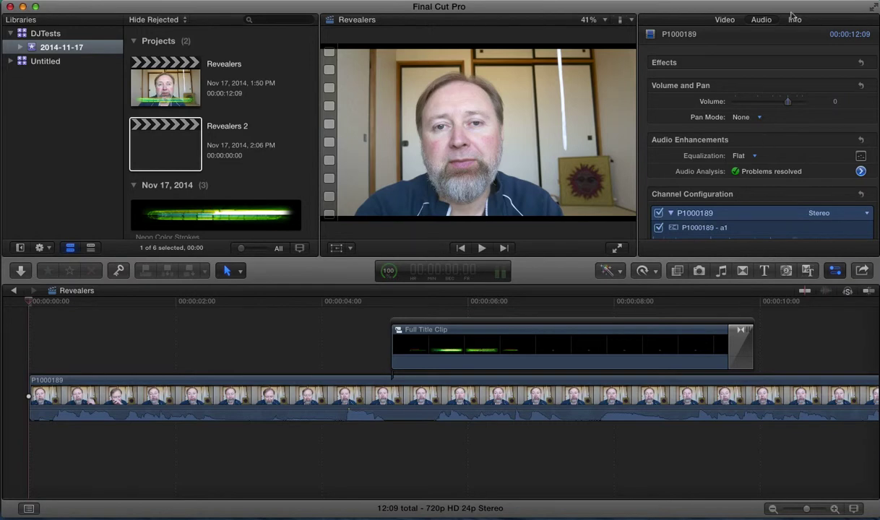
pyautogui.click(835, 273)
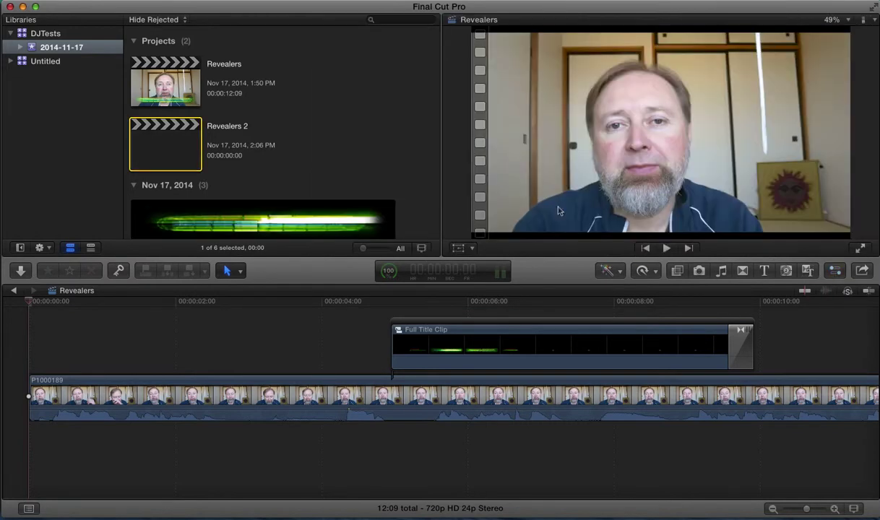
pyautogui.click(19, 248)
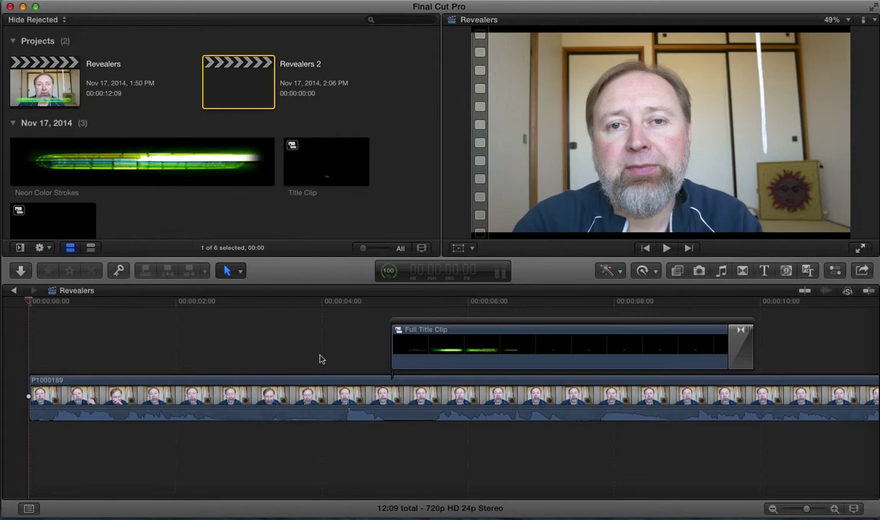
pyautogui.moveTo(442, 210); pyautogui.dragTo(346, 208)
# Play through the Revealers project, then open the empty Revealers 2 project.
pyautogui.press('space')
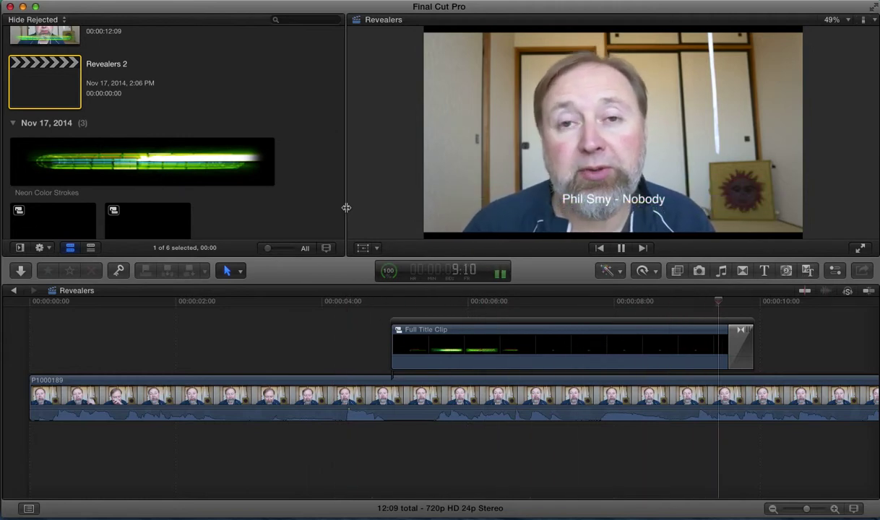
pyautogui.press('space')
pyautogui.press('Home')
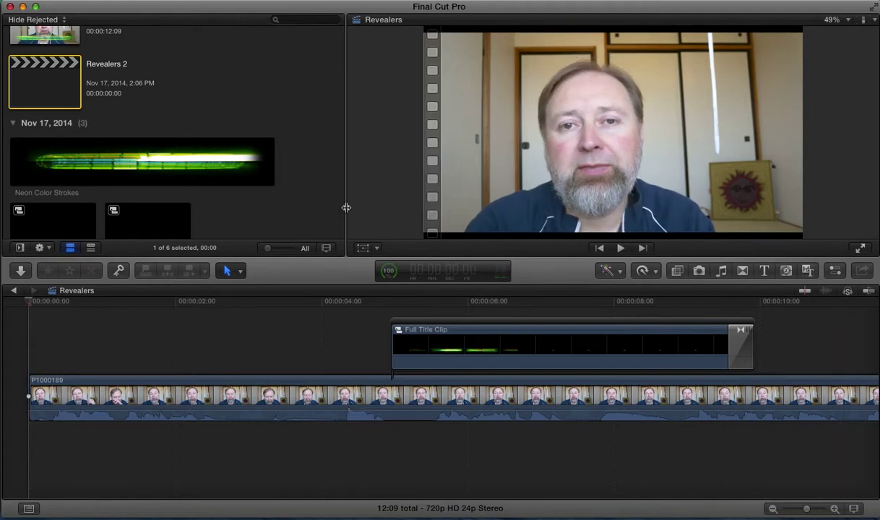
pyautogui.scroll(3, 248, 118)
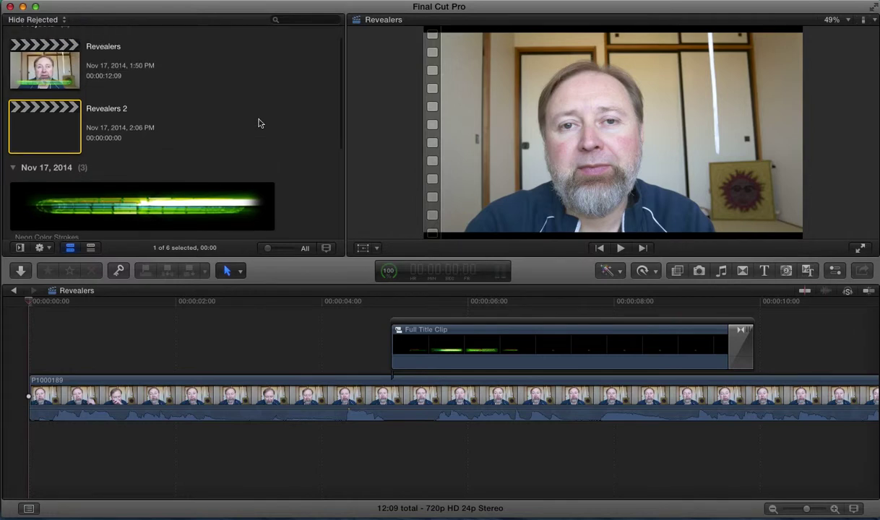
pyautogui.doubleClick(42, 108)
pyautogui.scroll(-5, 273, 143)
# Append the P1000189 clip to the Revealers 2 timeline and select Neon Color Strokes in the browser.
pyautogui.click(42, 178)
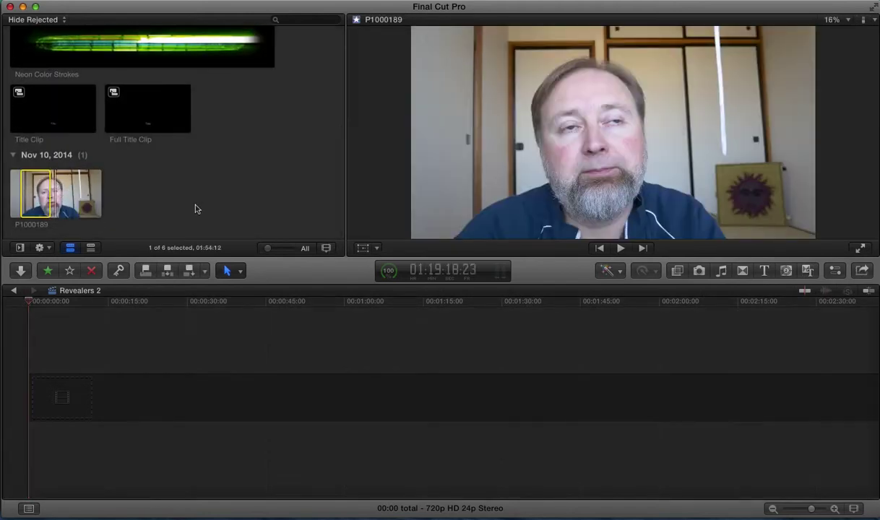
pyautogui.press('e')
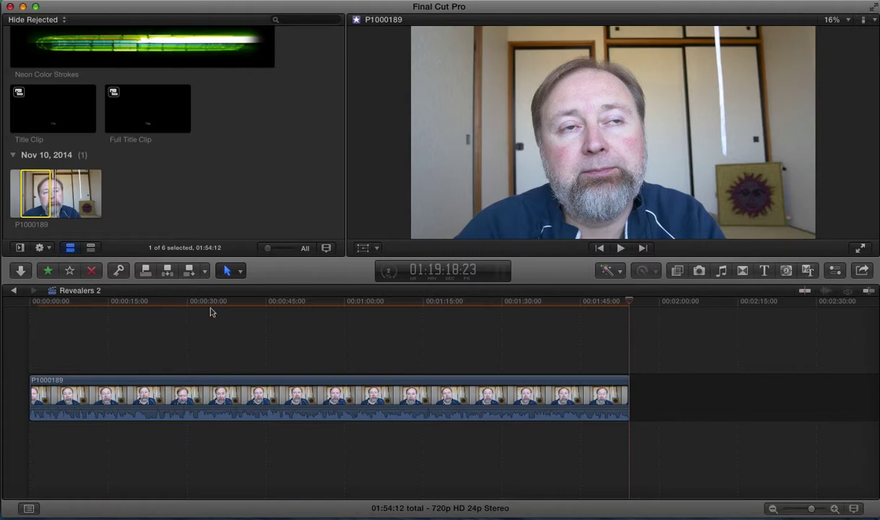
pyautogui.click(214, 334)
pyautogui.press('Home')
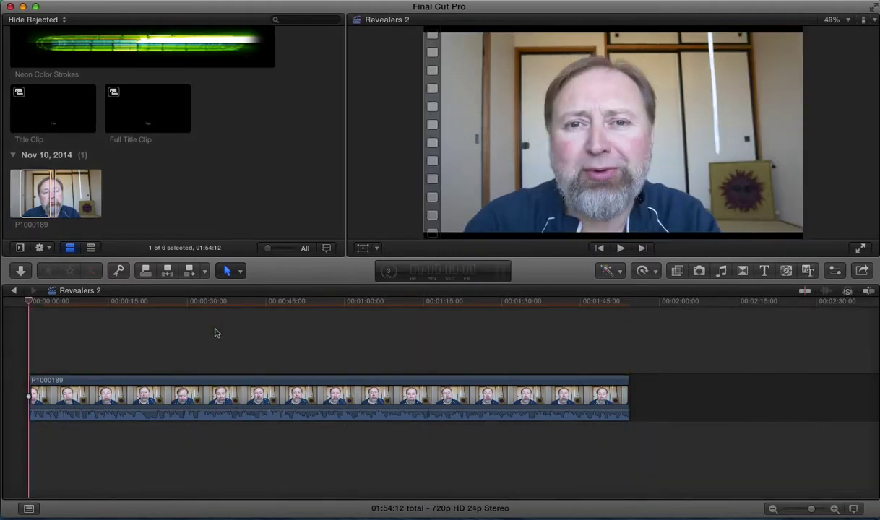
pyautogui.scroll(2, 286, 148)
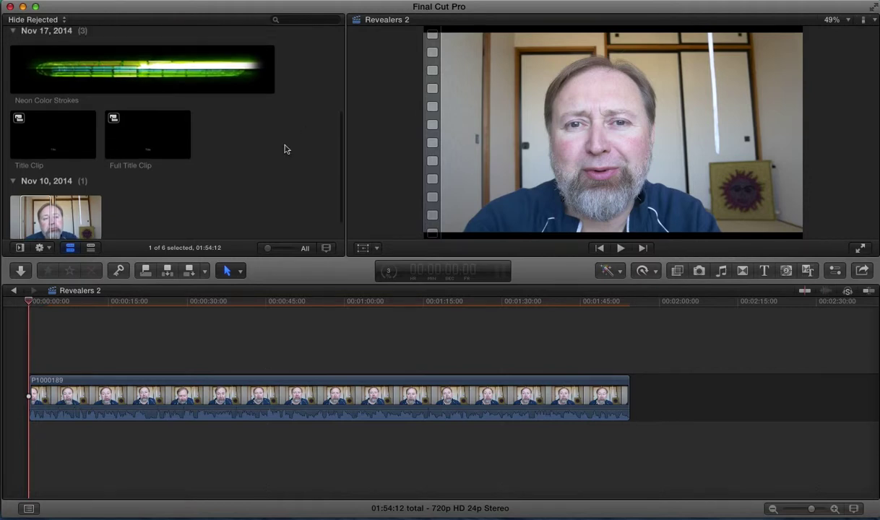
pyautogui.click(177, 74)
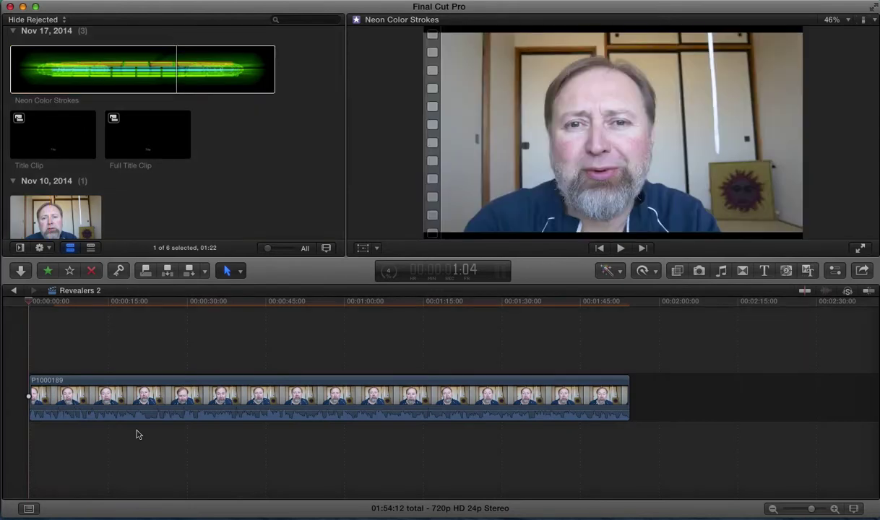
# Connect the Neon Color Strokes clip above the footage about 15 seconds in.
pyautogui.click(131, 371)
pyautogui.click(110, 303)
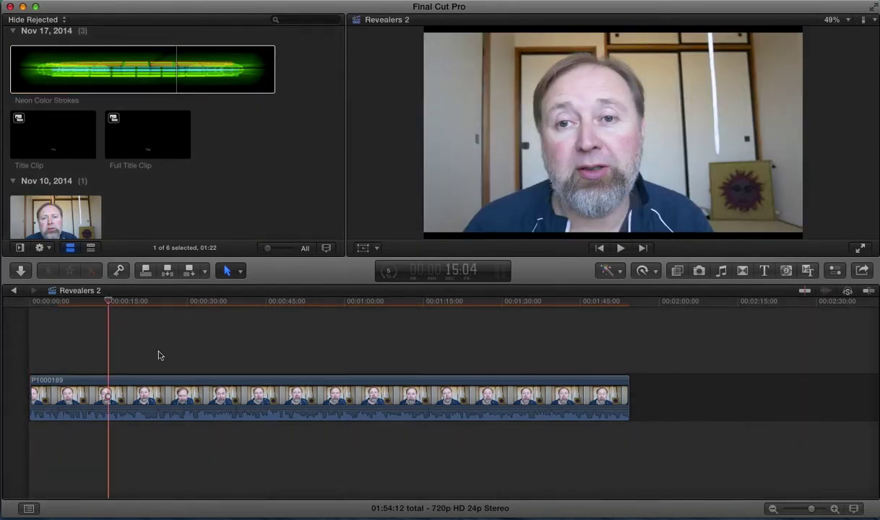
pyautogui.click(146, 270)
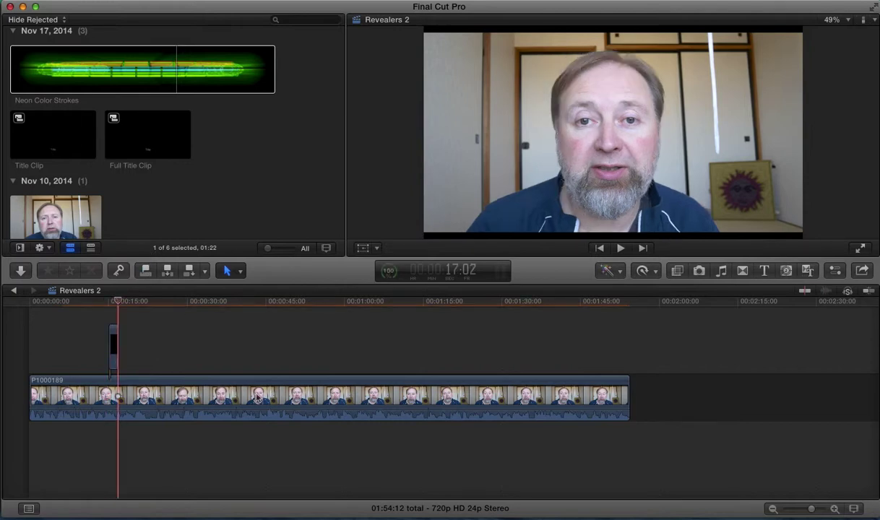
pyautogui.press('Left')
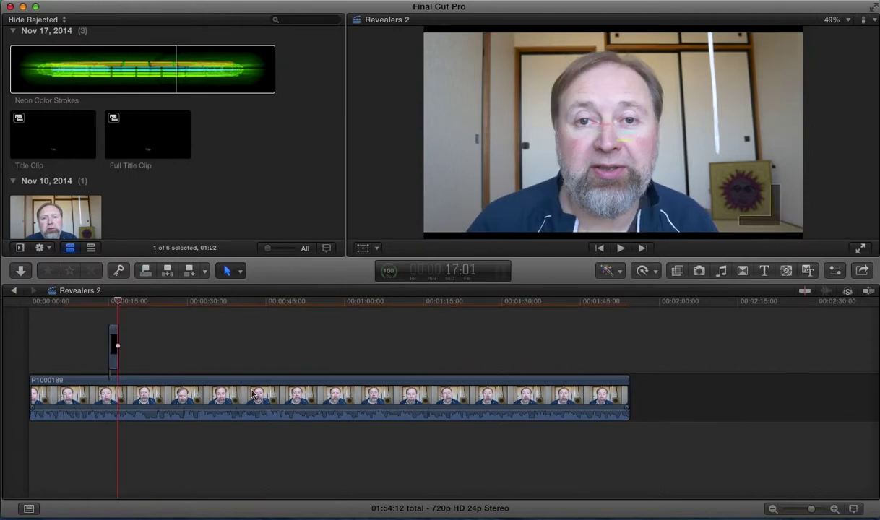
pyautogui.press('Left')
pyautogui.press('Left')
pyautogui.press('Left')
pyautogui.press('Left')
pyautogui.press('Left')
pyautogui.press('Left')
pyautogui.press('Left')
pyautogui.press('Left')
pyautogui.press('Left')
pyautogui.press('Left')
pyautogui.press('Left')
pyautogui.press('Left')
pyautogui.press('Left')
pyautogui.press('Left')
pyautogui.press('Left')
pyautogui.press('Left')
pyautogui.press('Left')
pyautogui.press('Left')
pyautogui.press('Left')
pyautogui.press('Left')
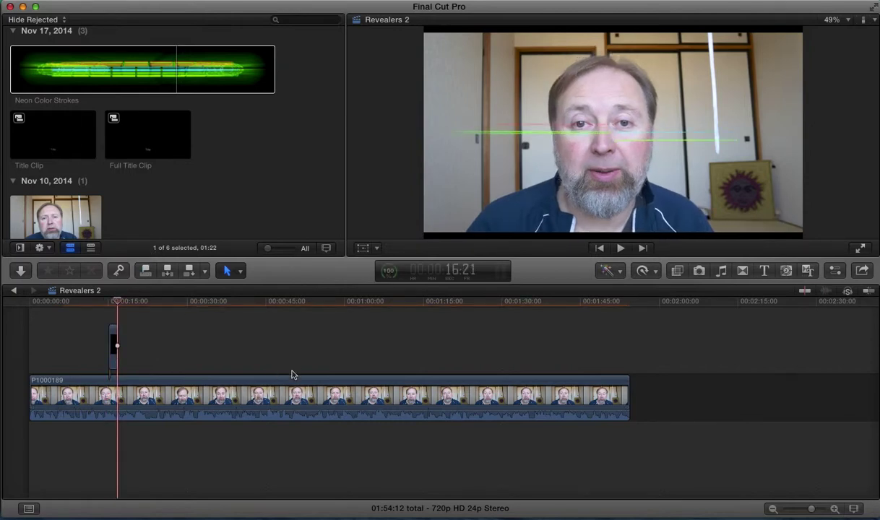
# Disable the audio channel of the P1000189 footage clip in the Inspector.
pyautogui.click(290, 381)
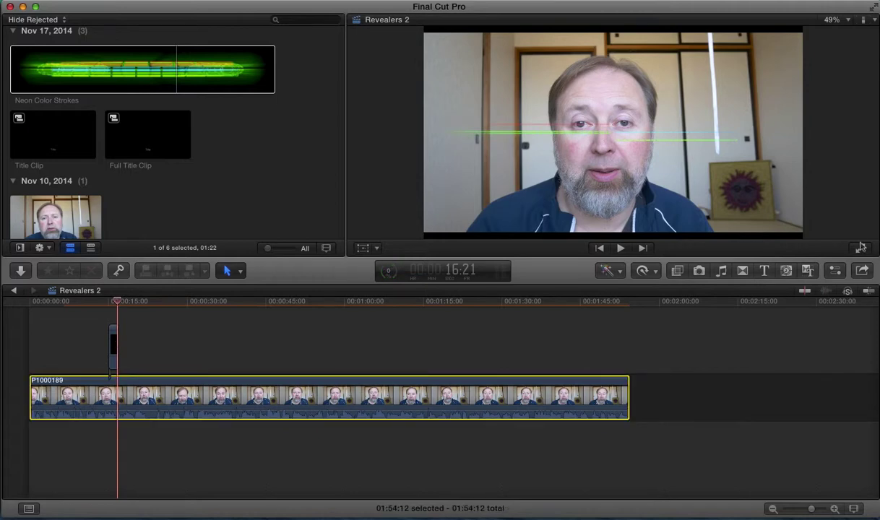
pyautogui.click(837, 270)
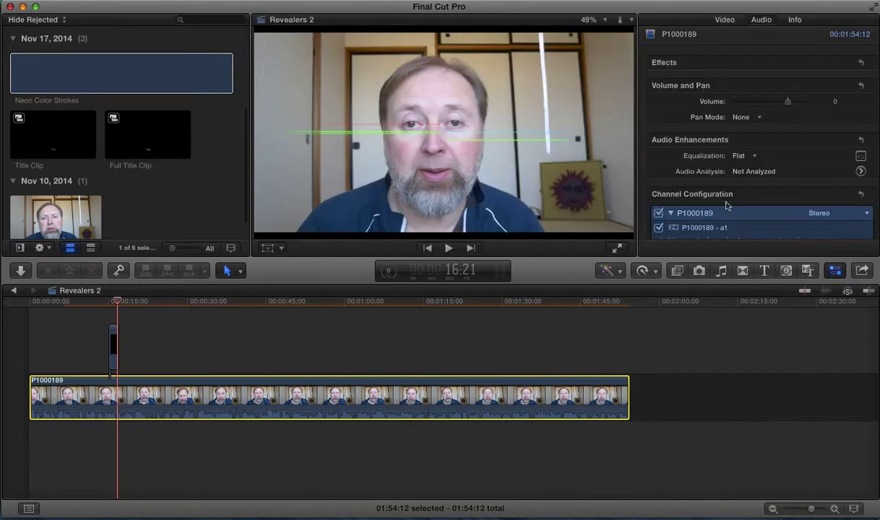
pyautogui.click(658, 213)
pyautogui.click(843, 194)
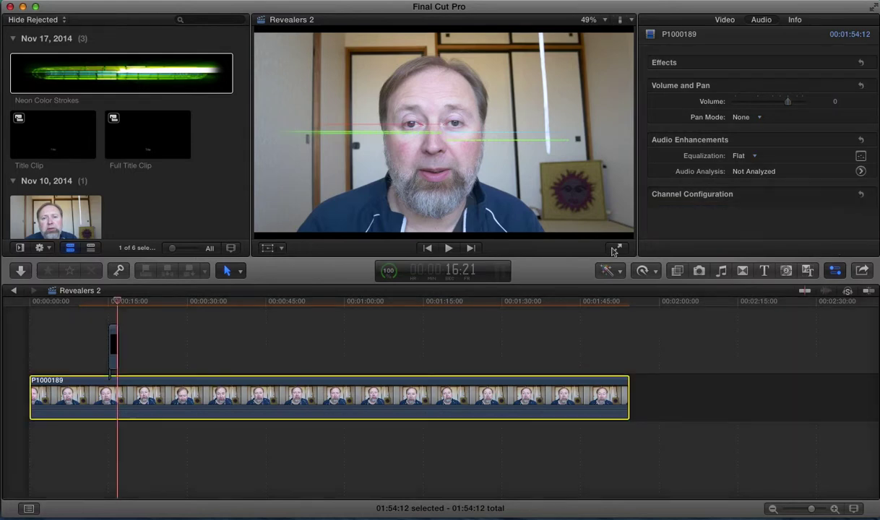
pyautogui.click(723, 19)
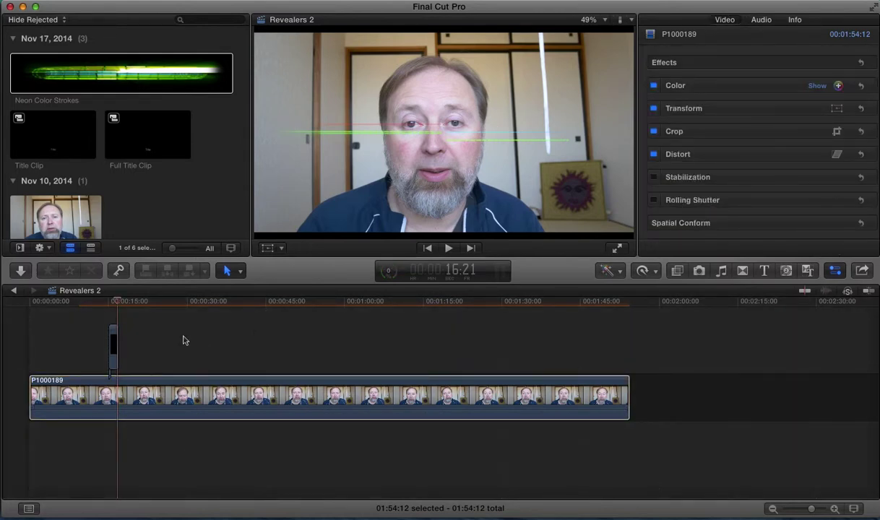
# Zoom in on the strokes clip, preview its wipe, and return to its start.
pyautogui.click(112, 303)
pyautogui.click(125, 380)
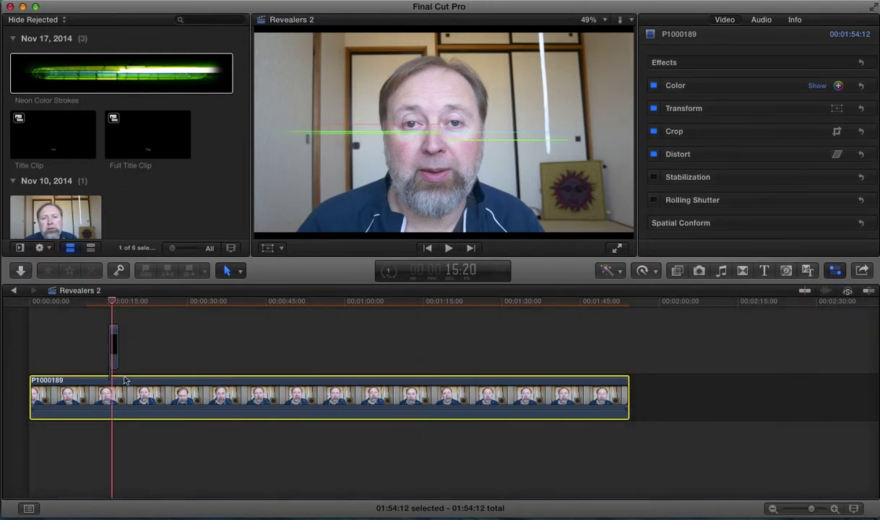
pyautogui.press('super+minus')
pyautogui.press('super+equal')
pyautogui.press('super+equal')
pyautogui.press('super+equal')
pyautogui.press('super+equal')
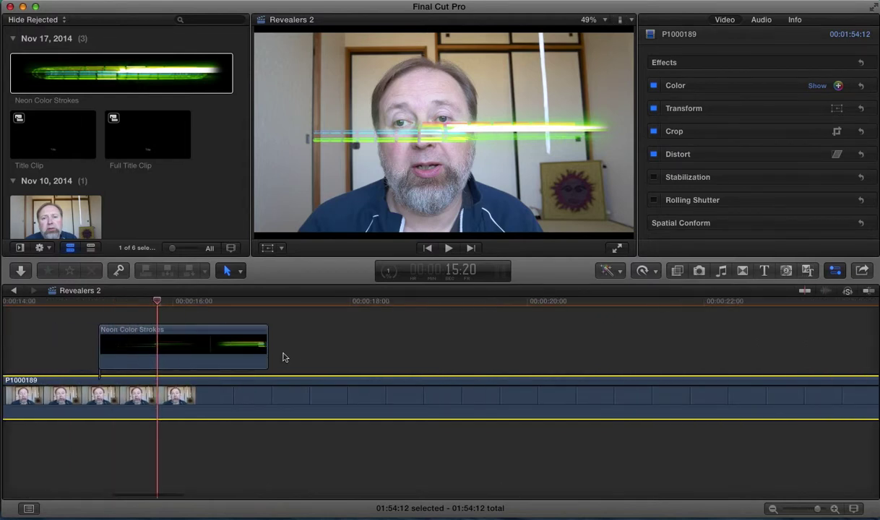
pyautogui.hscroll(-5, 284, 357)
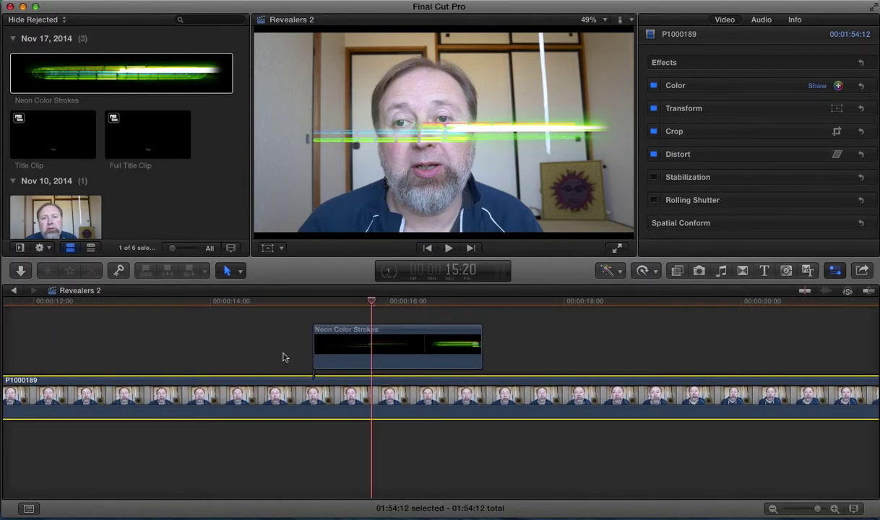
pyautogui.press('space')
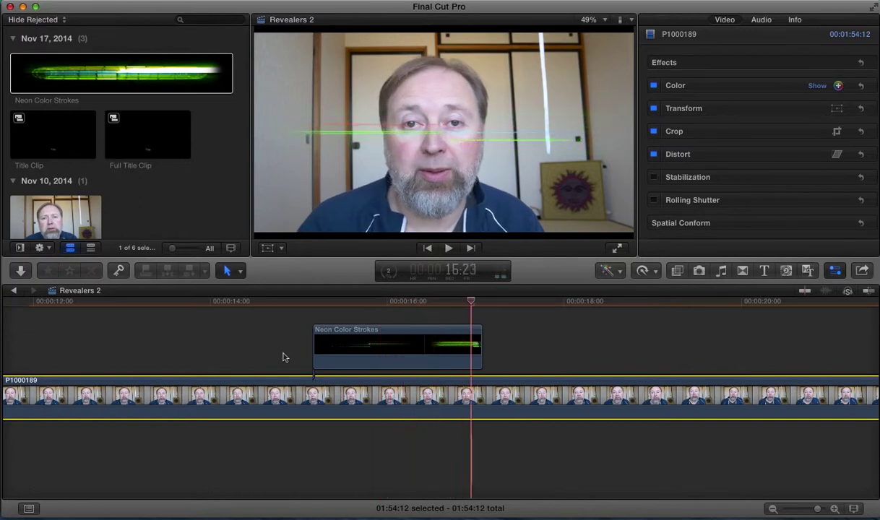
pyautogui.press('Up')
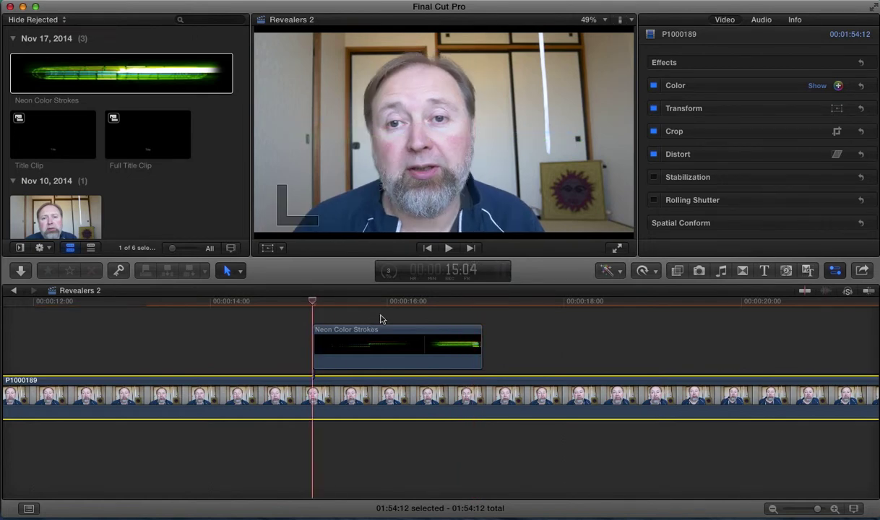
# Drag the Neon Color Strokes overlay down in the viewer using on-screen Transform.
pyautogui.click(381, 332)
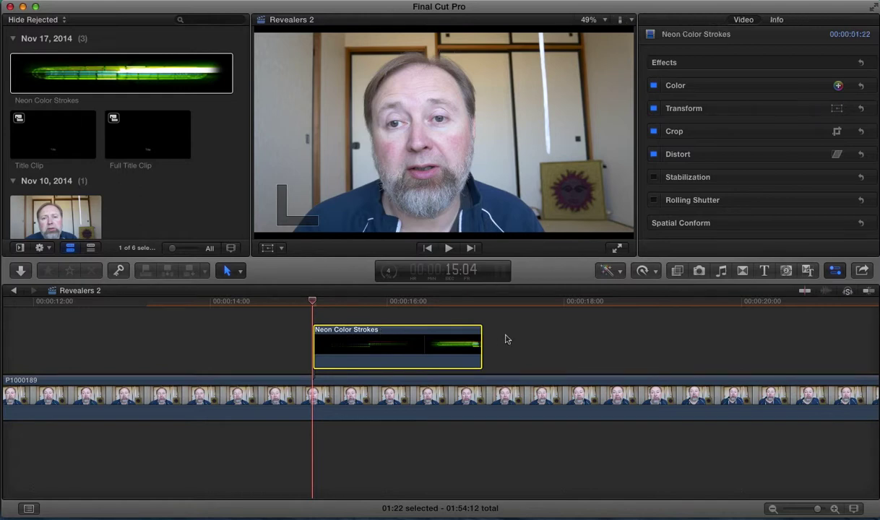
pyautogui.click(836, 108)
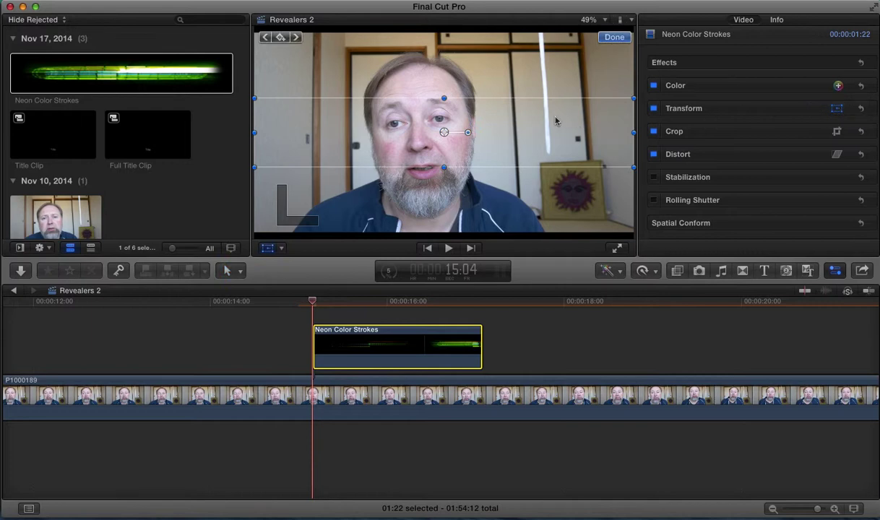
pyautogui.click(388, 301)
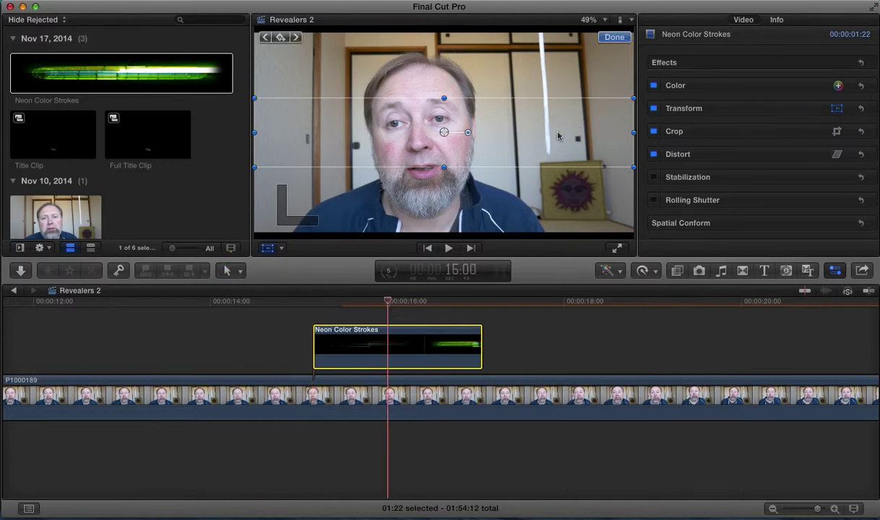
pyautogui.click(777, 106)
pyautogui.moveTo(546, 124)
pyautogui.mouseDown()
pyautogui.moveTo(546, 198)
pyautogui.moveTo(546, 189)
pyautogui.mouseUp()
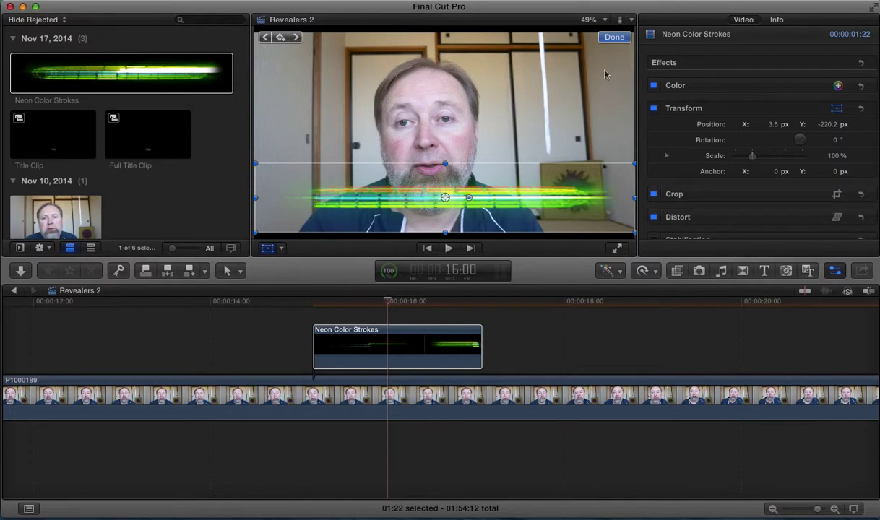
pyautogui.click(613, 37)
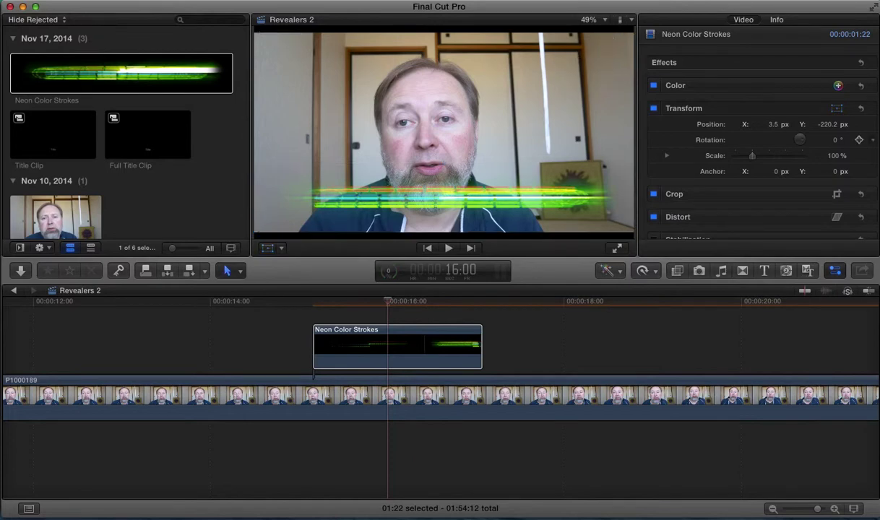
# Set the strokes' Transform Position Y to -223 px.
pyautogui.click(828, 124)
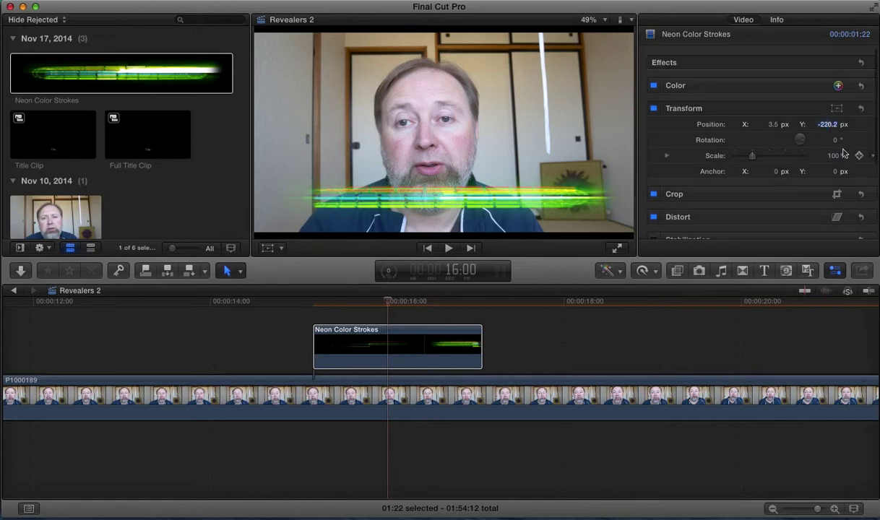
pyautogui.click(822, 128)
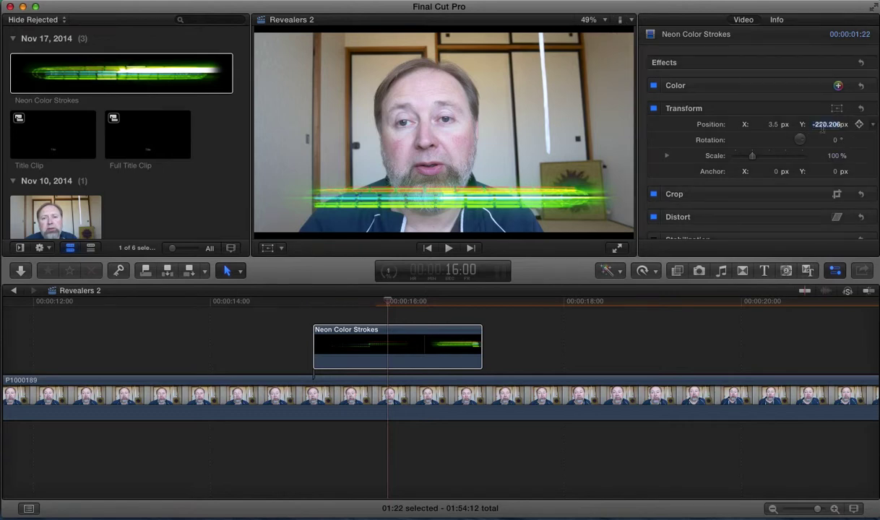
pyautogui.write('-22')
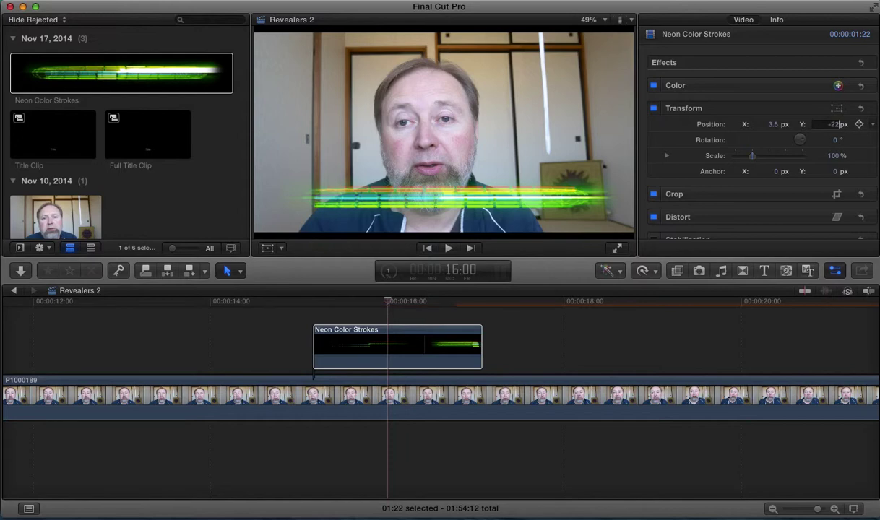
pyautogui.press('Return')
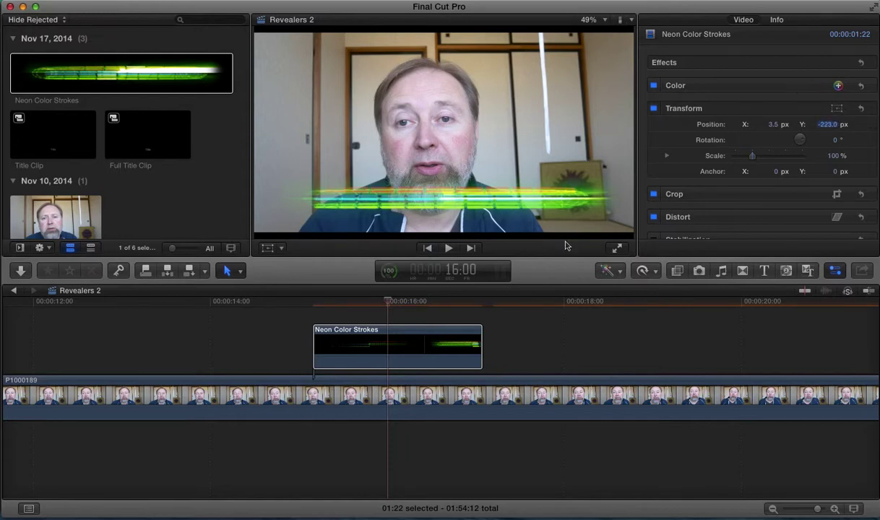
pyautogui.click(507, 350)
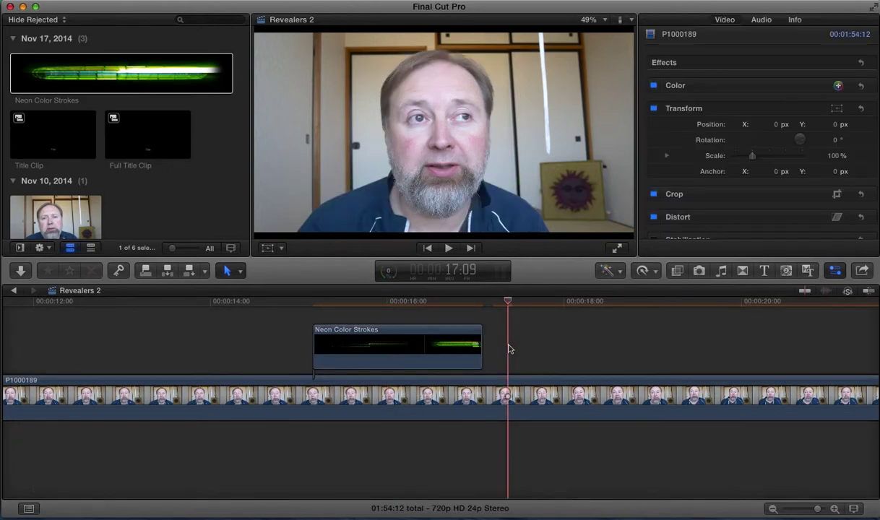
pyautogui.click(349, 302)
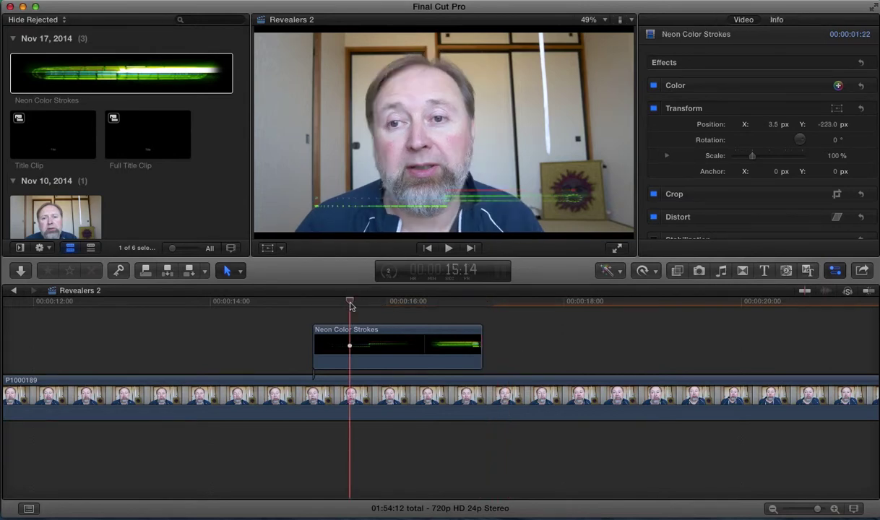
pyautogui.press('Up')
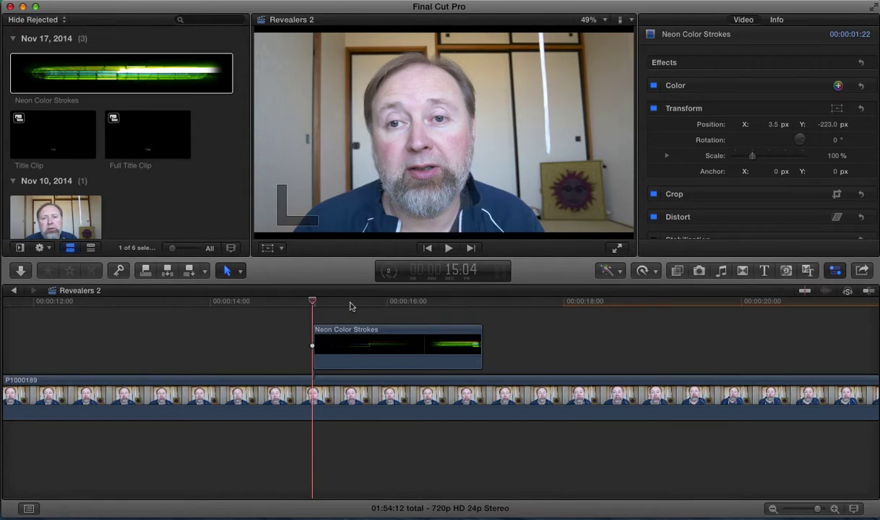
pyautogui.press('space')
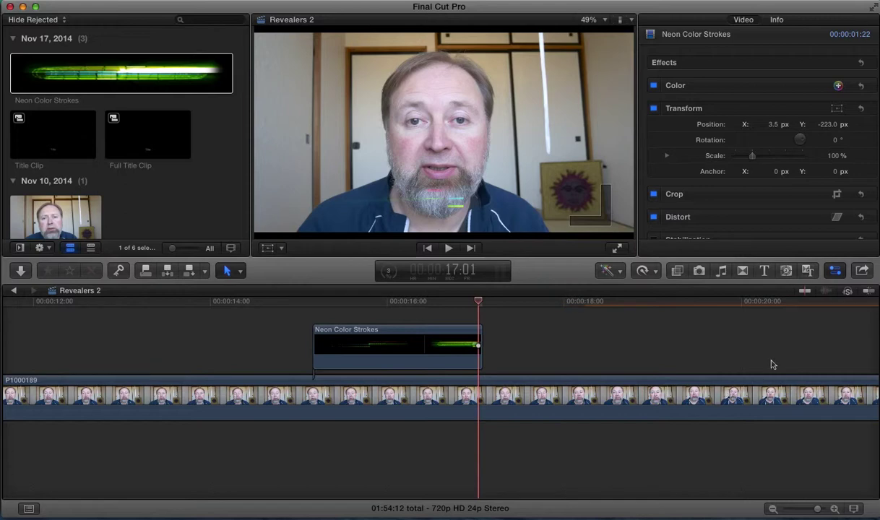
pyautogui.press('super+minus')
pyautogui.press('super+minus')
pyautogui.press('super+minus')
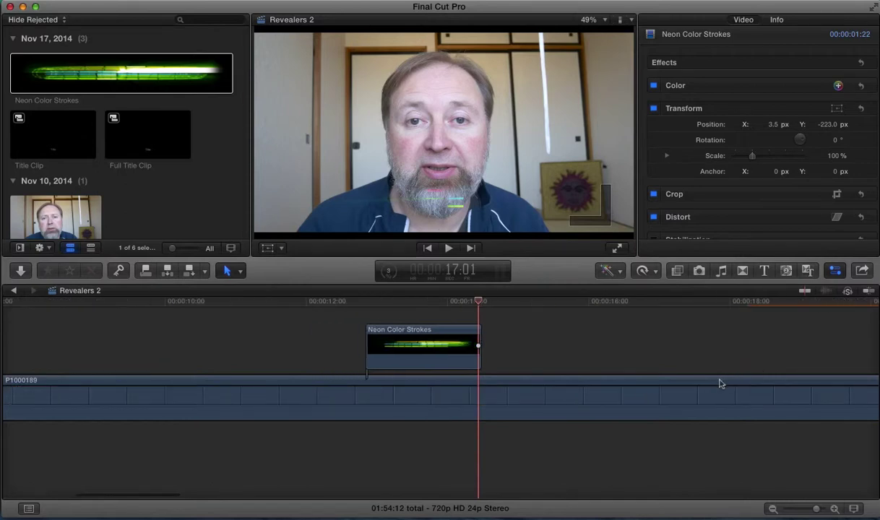
# Trim the end of the P1000189 clip so the project totals 20:14.
pyautogui.press('super+minus')
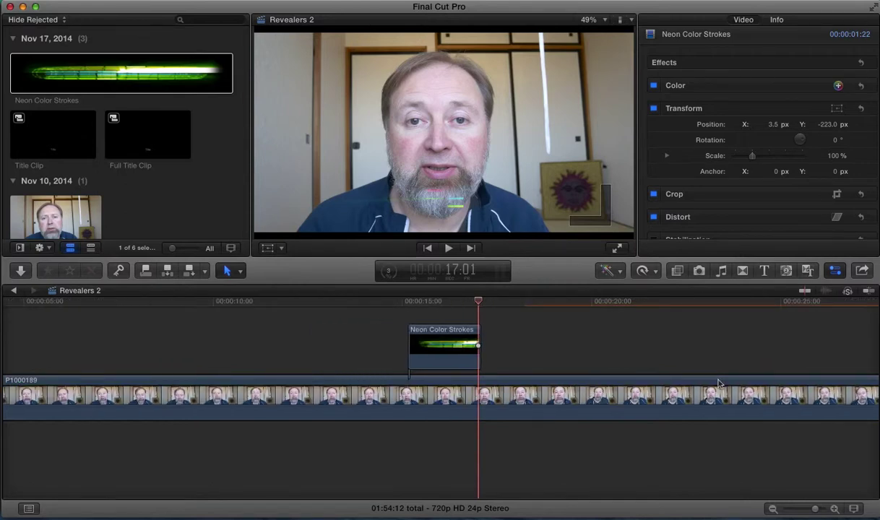
pyautogui.hotkey('shift', 'z')
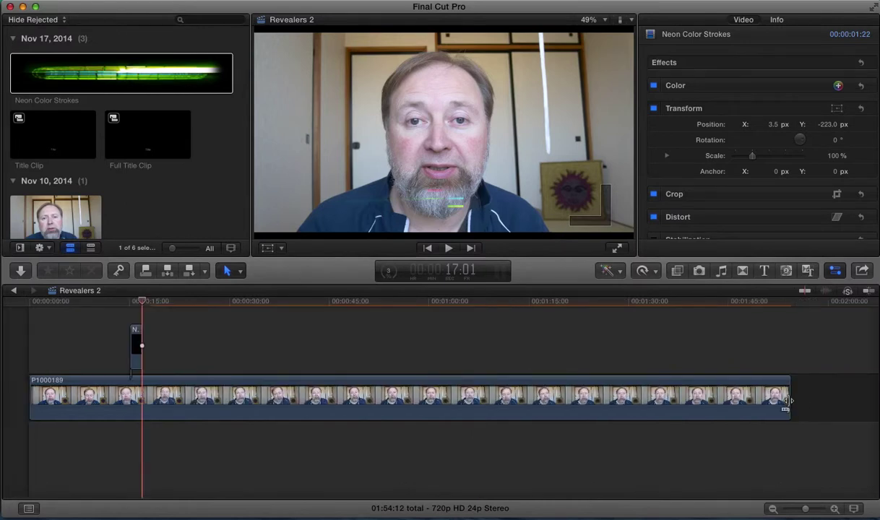
pyautogui.moveTo(789, 401); pyautogui.dragTo(164, 386)
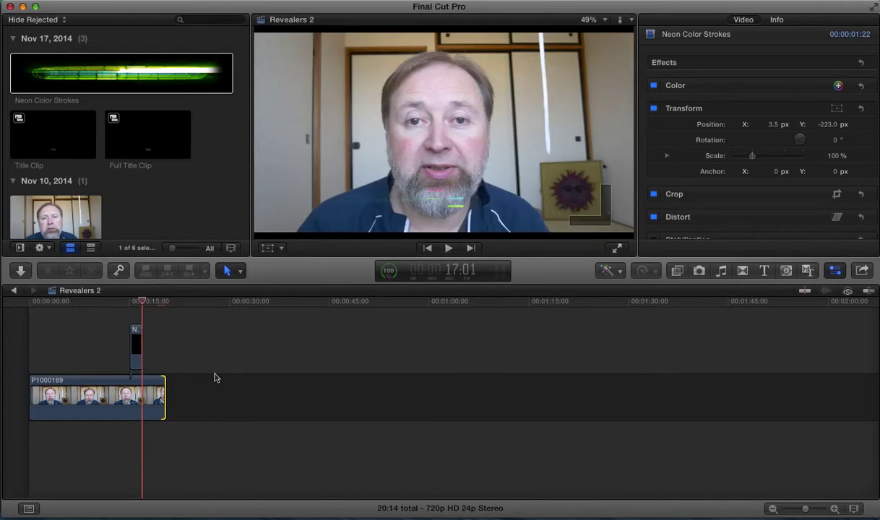
pyautogui.hotkey('shift', 'z')
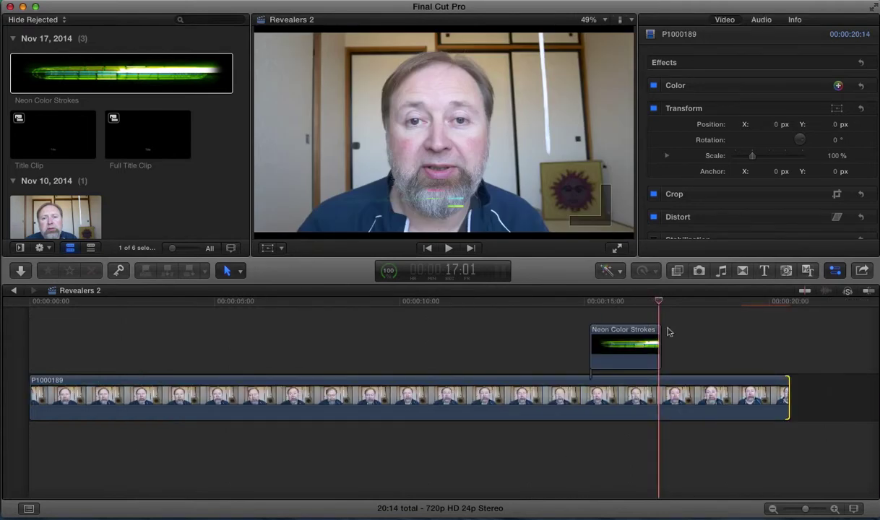
pyautogui.press('Up')
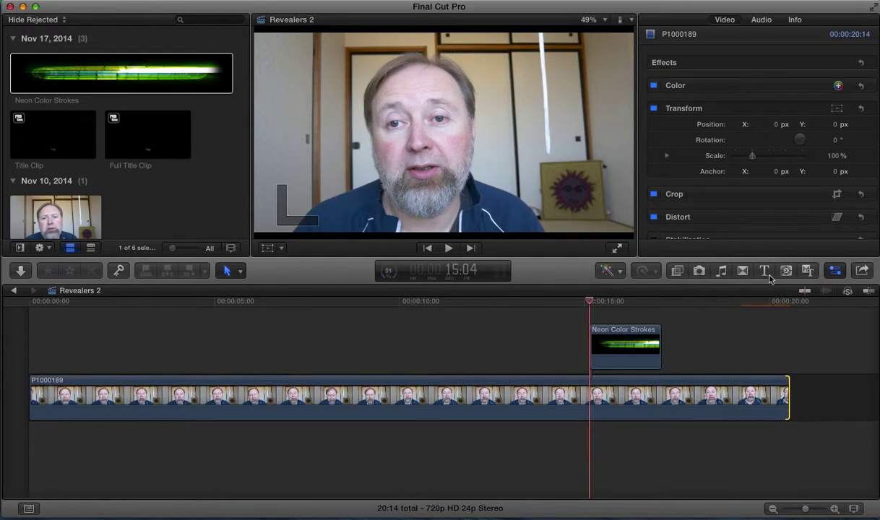
# Open the titles browser listing 321 templates and scroll the timeline right.
pyautogui.click(767, 275)
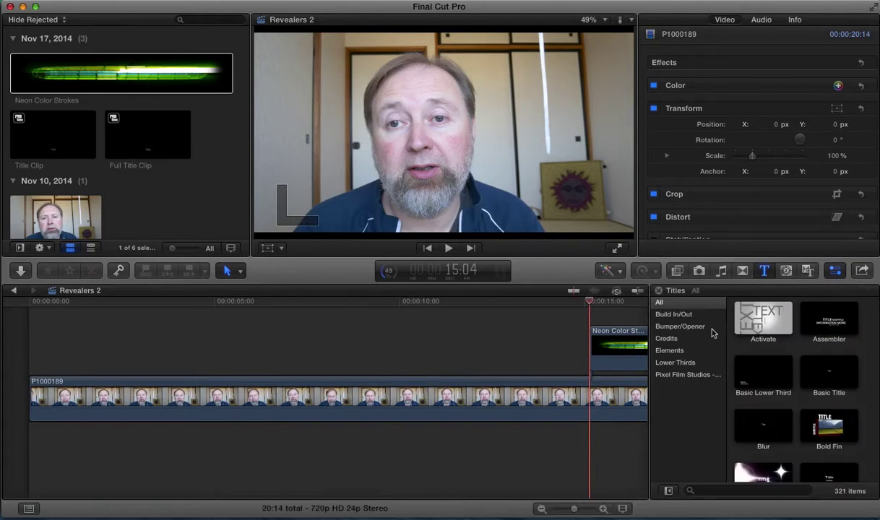
pyautogui.hscroll(3, 509, 445)
pyautogui.hscroll(4, 502, 448)
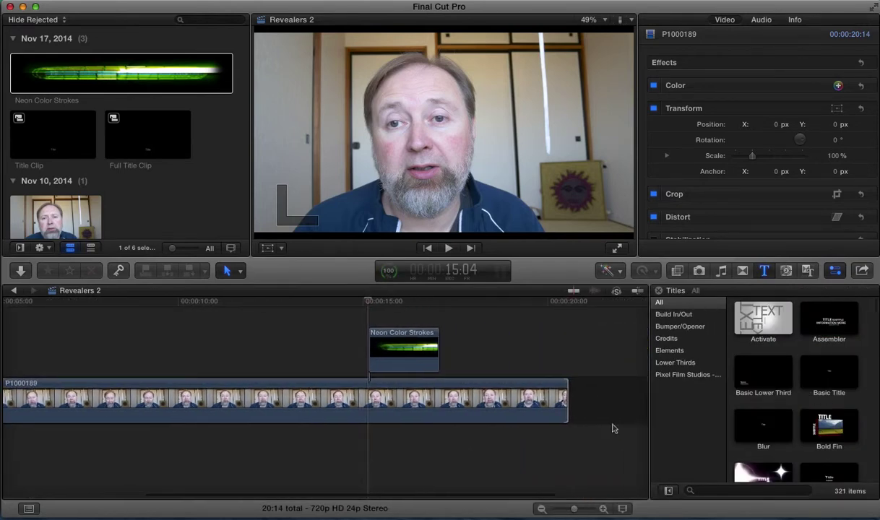
# Place a Basic Title above the Neon Color Strokes clip, redoing the drop once.
pyautogui.moveTo(831, 379); pyautogui.dragTo(402, 318)
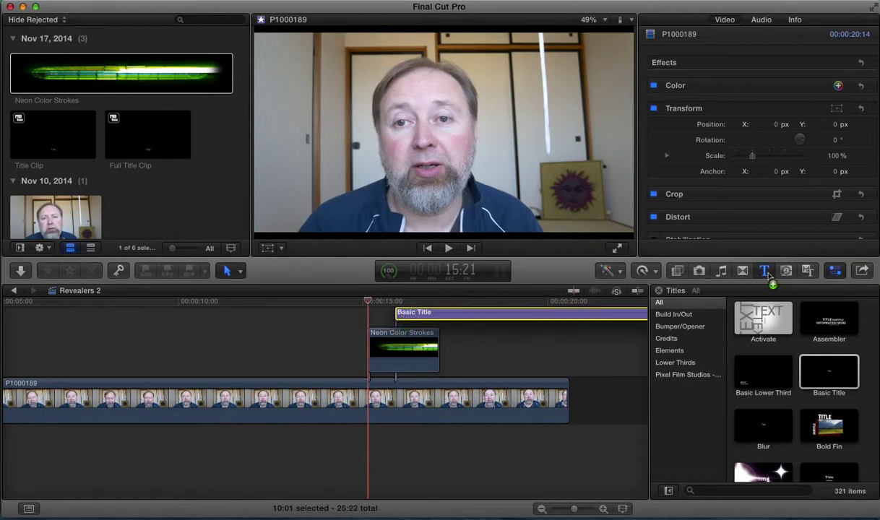
pyautogui.press('Delete')
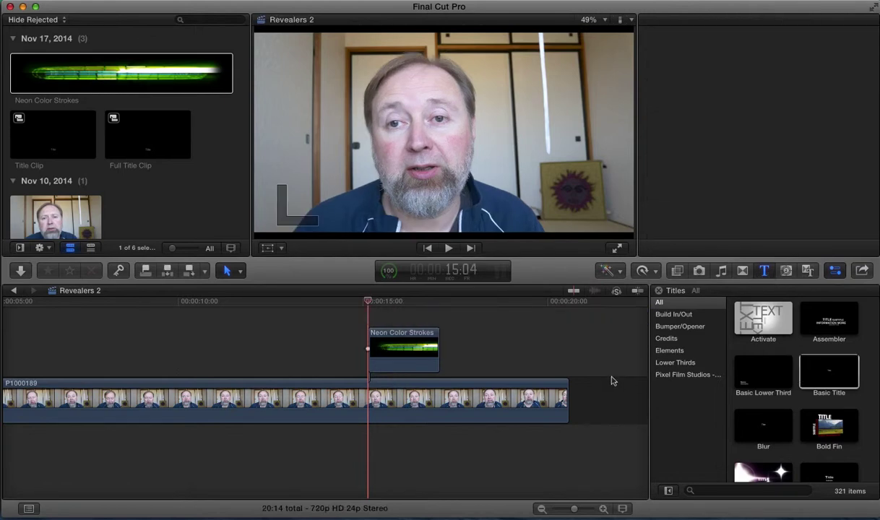
pyautogui.moveTo(842, 365)
pyautogui.mouseDown()
pyautogui.moveTo(734, 340)
pyautogui.moveTo(394, 315)
pyautogui.moveTo(418, 325)
pyautogui.moveTo(399, 315)
pyautogui.mouseUp()
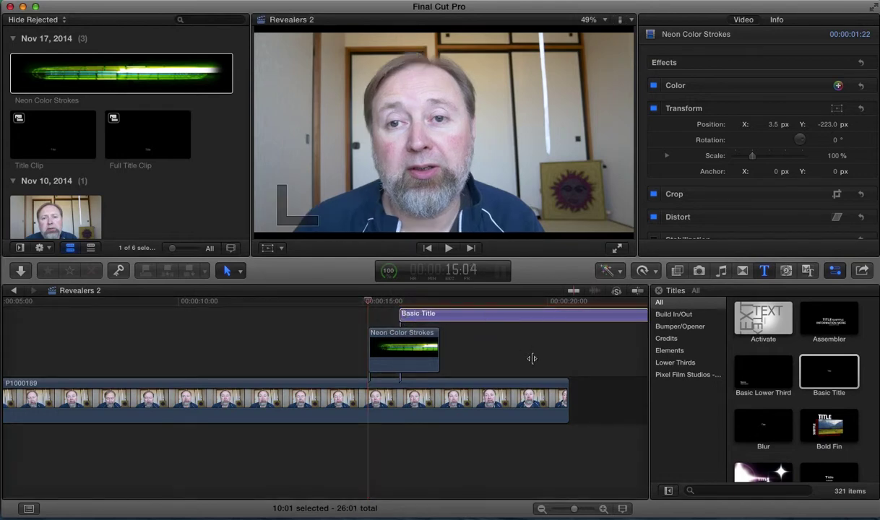
# Select the Basic Title and show its text settings in the Inspector.
pyautogui.click(467, 320)
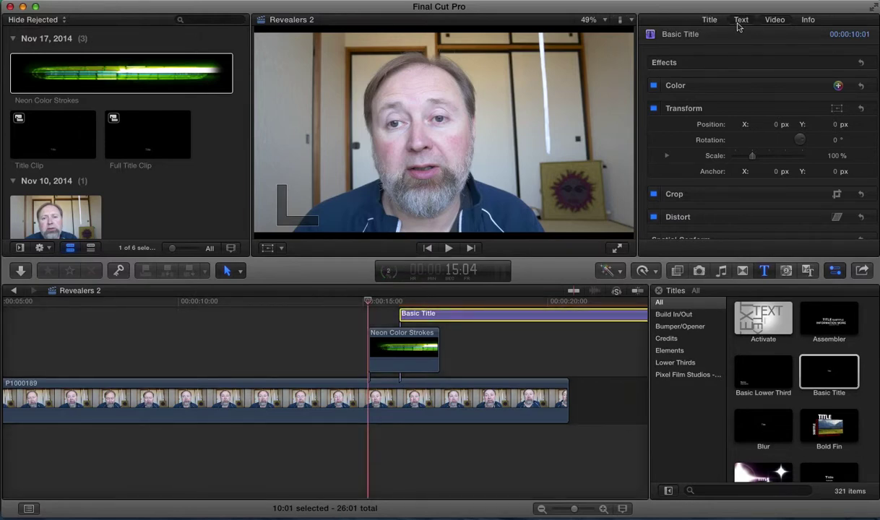
pyautogui.click(740, 22)
pyautogui.click(691, 88)
# Replace the placeholder 'Title' with the presenter's name and website URL, then reselect the title.
pyautogui.click(691, 88)
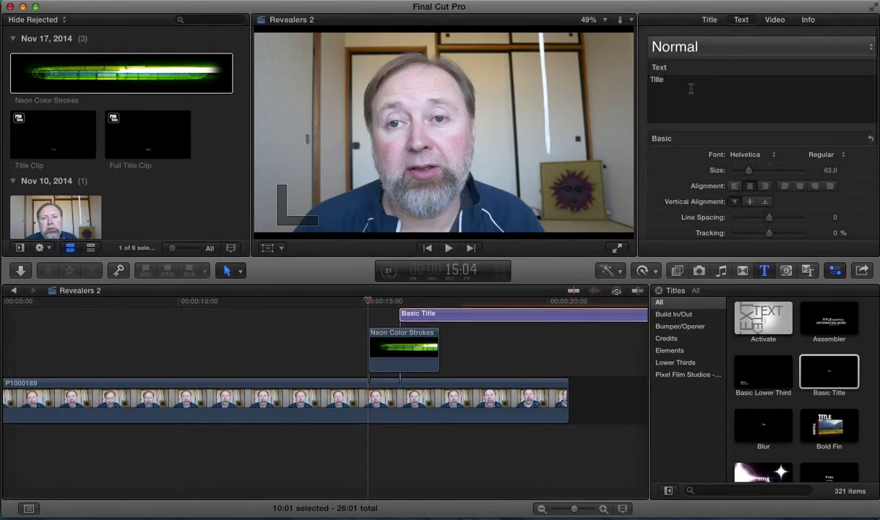
pyautogui.doubleClick(691, 88)
pyautogui.write('P')
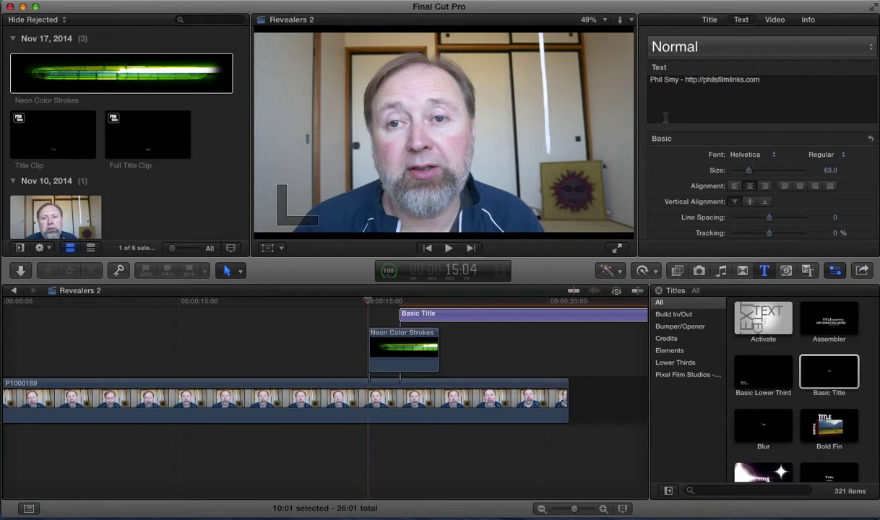
pyautogui.click(532, 352)
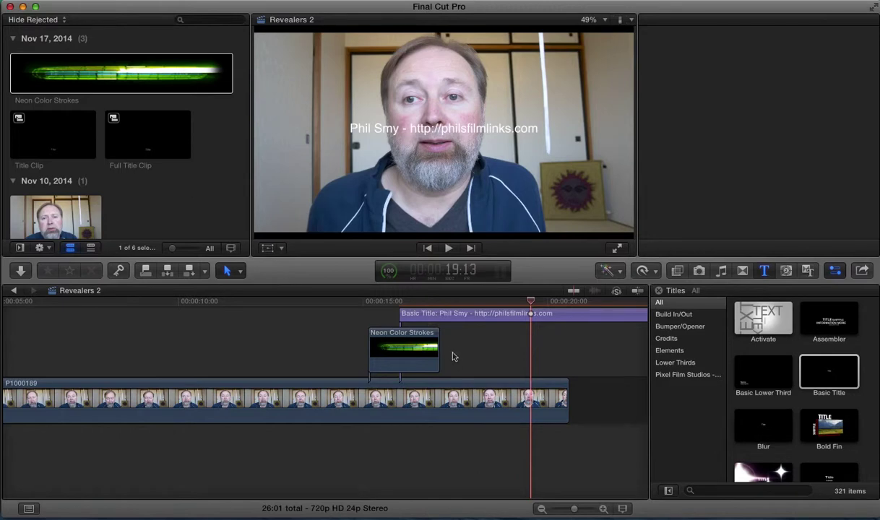
pyautogui.click(432, 315)
pyautogui.click(466, 316)
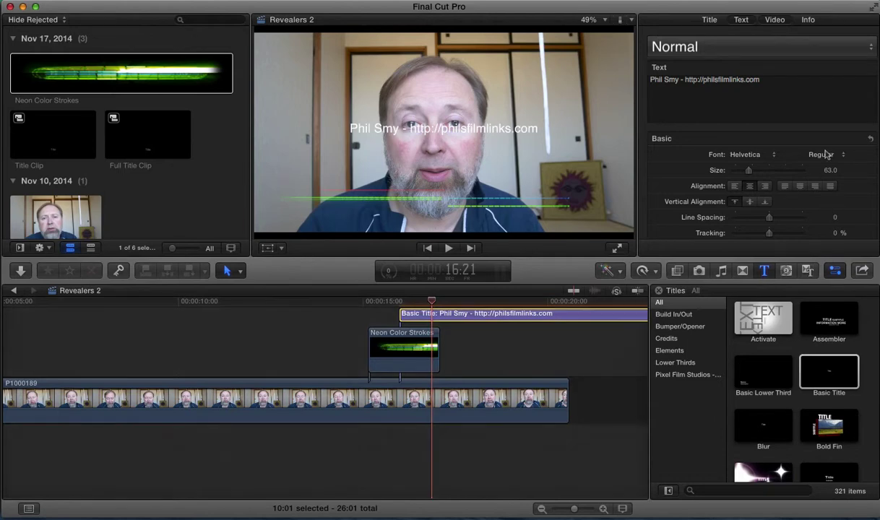
# Set the title's Position Y to -223 and trim its end so it runs 03:13.
pyautogui.click(774, 20)
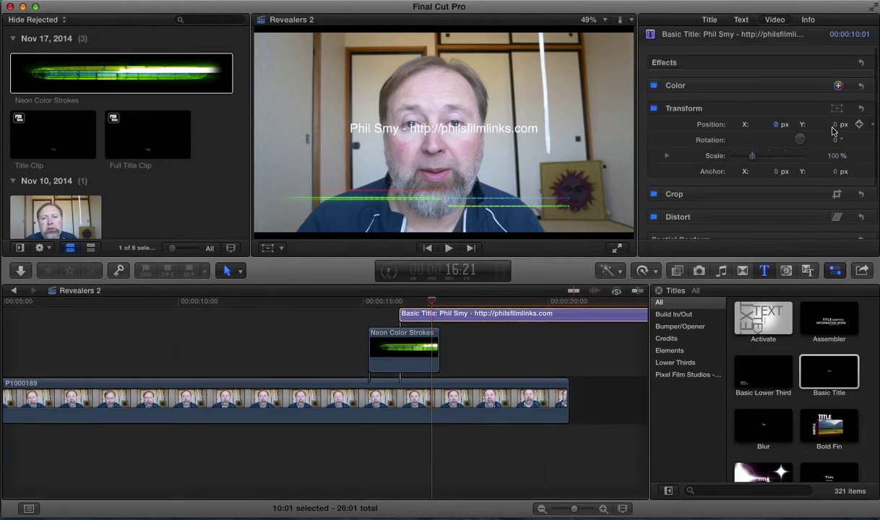
pyautogui.click(834, 124)
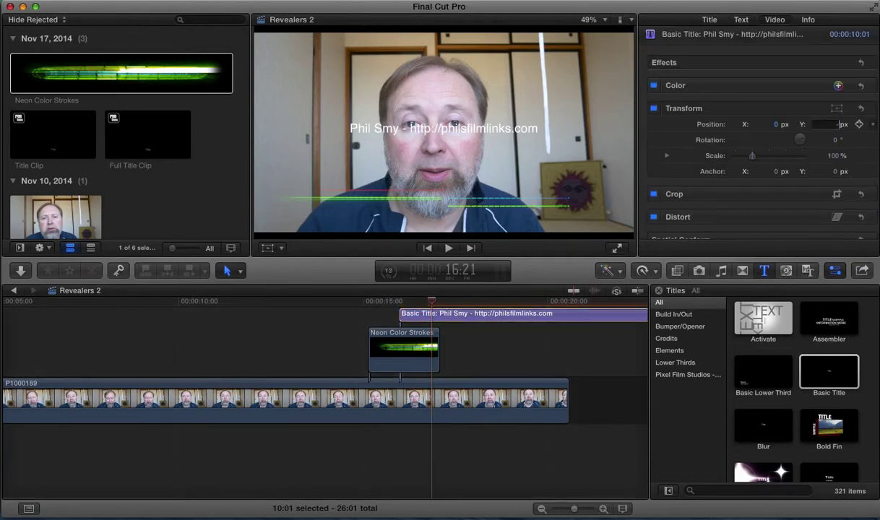
pyautogui.write('-223')
pyautogui.press('Return')
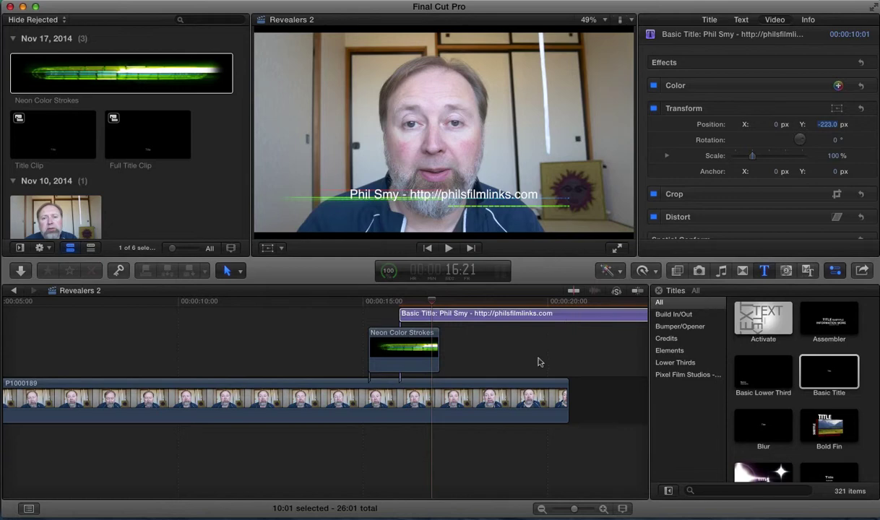
pyautogui.hscroll(6, 548, 358)
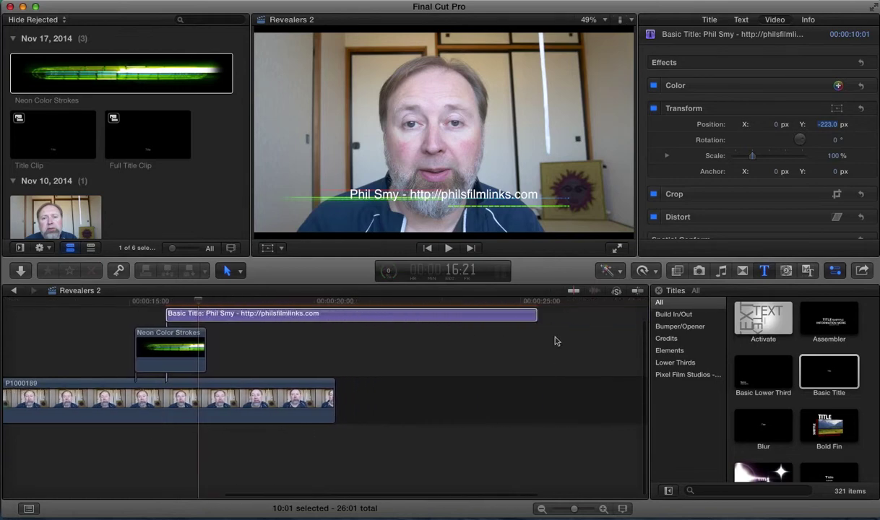
pyautogui.moveTo(536, 314); pyautogui.dragTo(295, 320)
pyautogui.click(349, 354)
pyautogui.hscroll(-3, 353, 356)
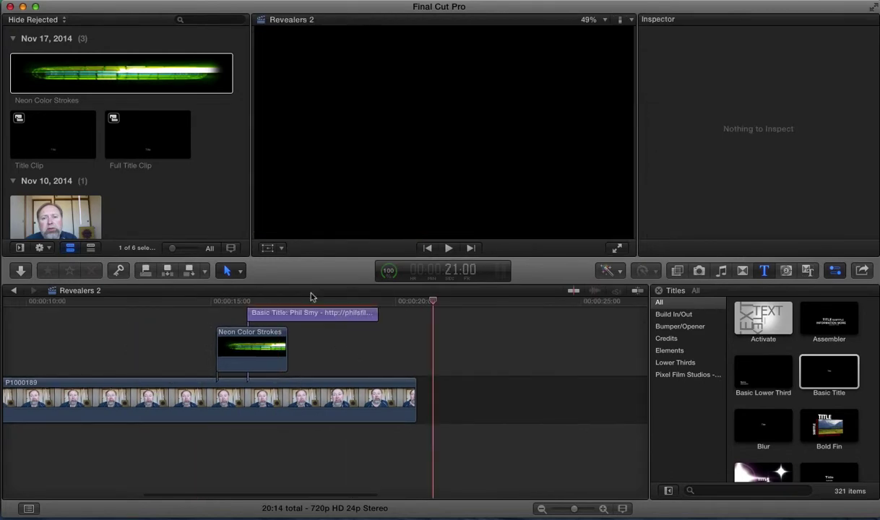
pyautogui.click(281, 302)
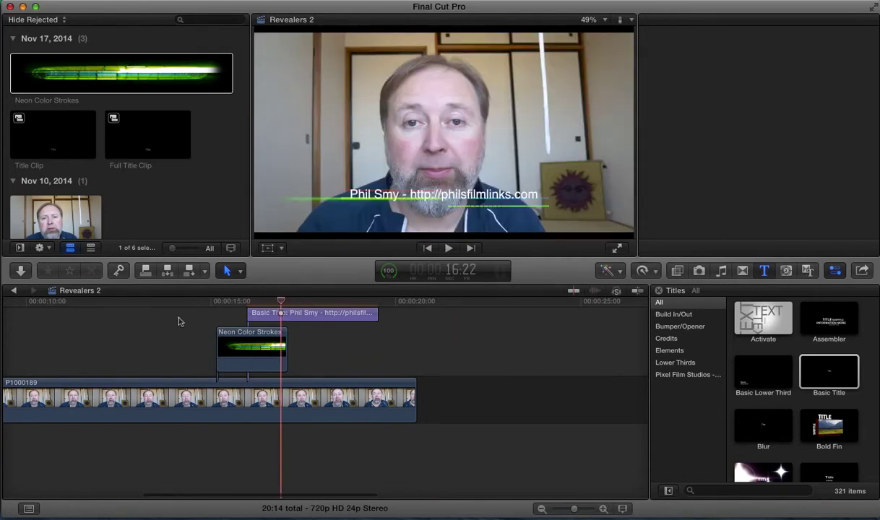
pyautogui.hscroll(-3, 198, 311)
pyautogui.click(282, 312)
pyautogui.click(415, 403)
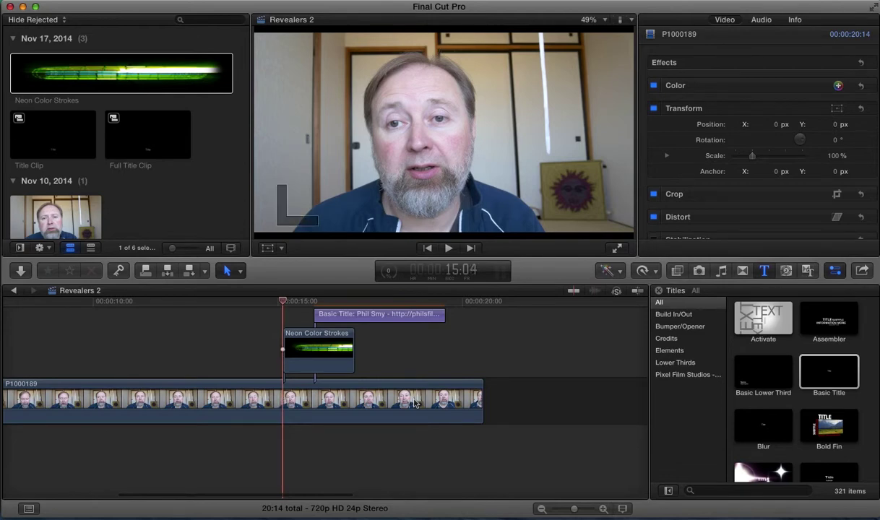
pyautogui.press('super+Up')
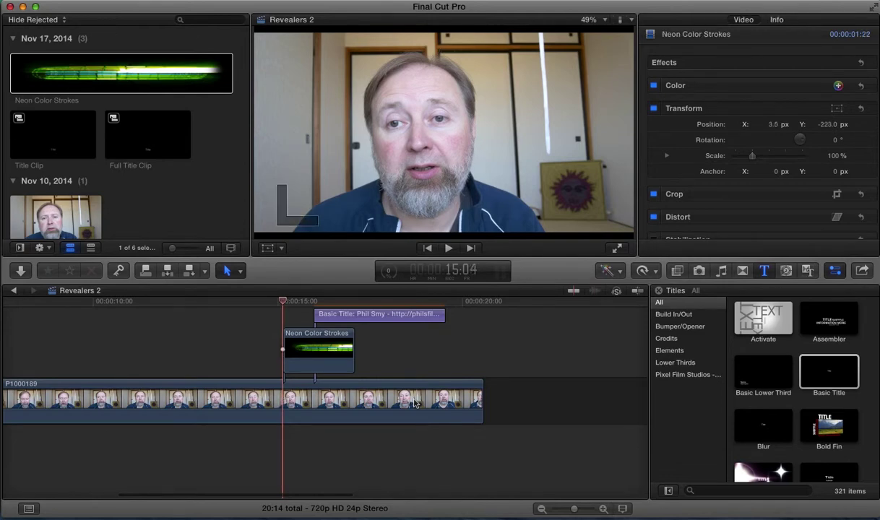
pyautogui.press('Right')
pyautogui.press('Right')
pyautogui.press('Right')
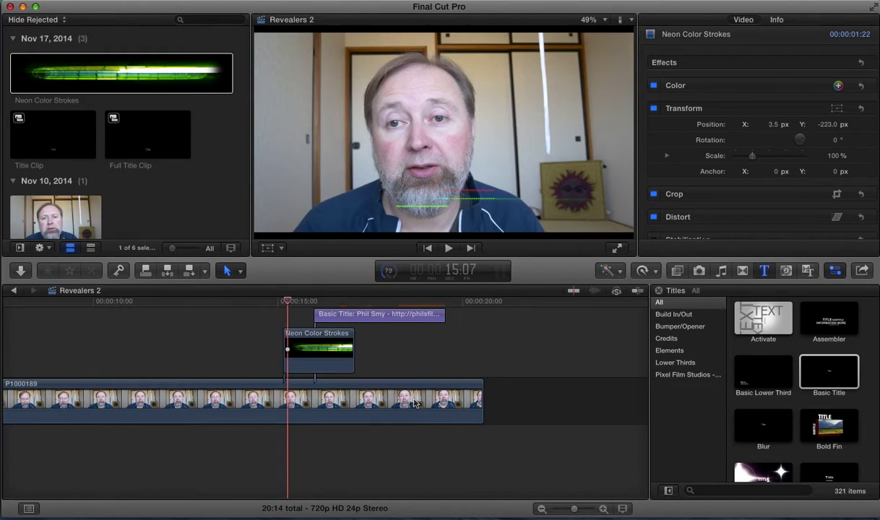
pyautogui.press('space')
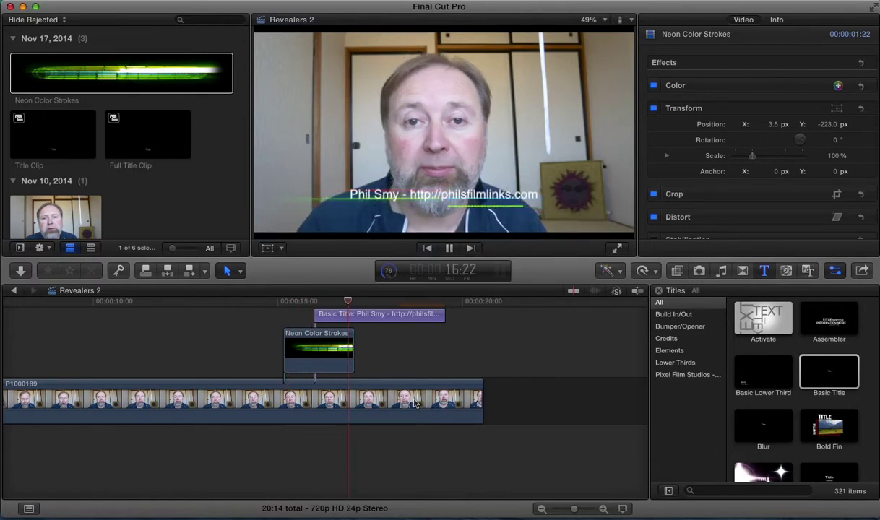
pyautogui.press('space')
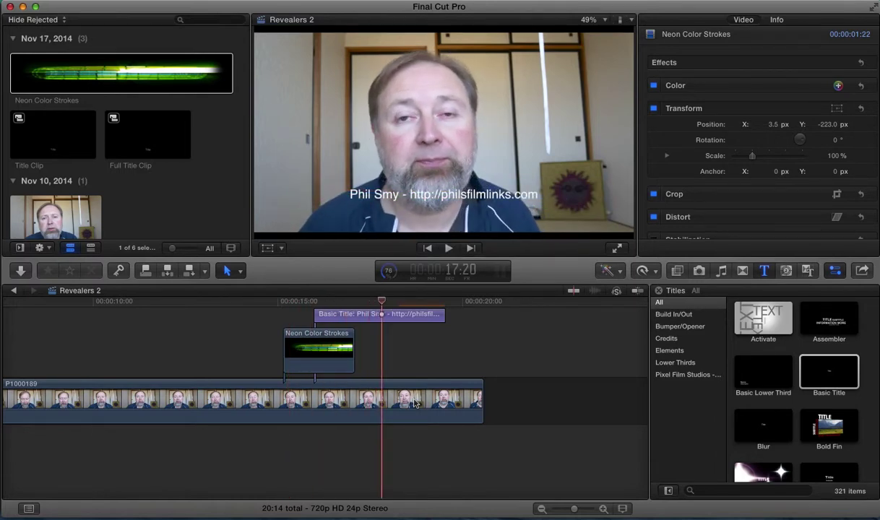
pyautogui.press('j')
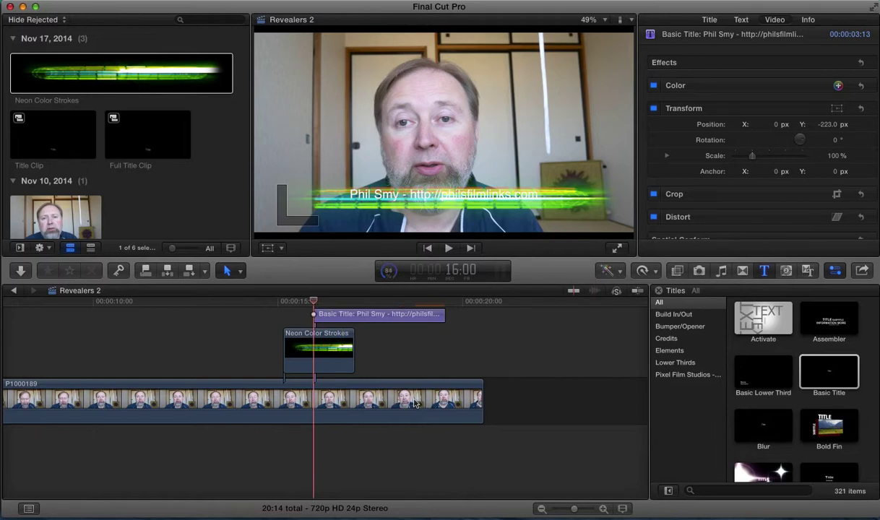
pyautogui.press('Up')
pyautogui.press('space')
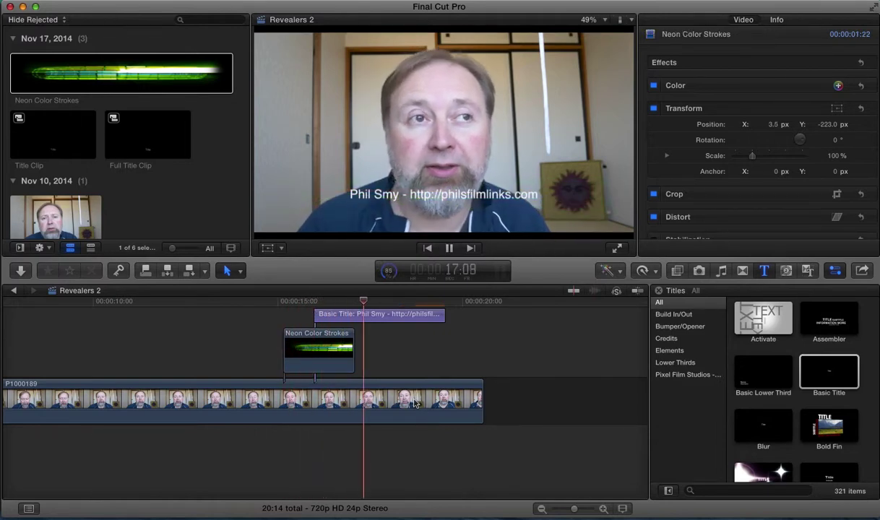
pyautogui.press('space')
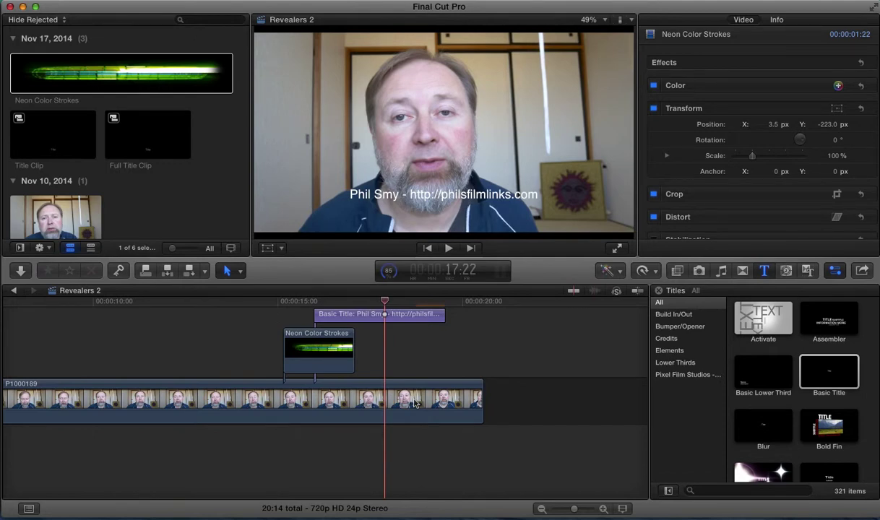
pyautogui.press('Up')
pyautogui.press('Up')
pyautogui.click(341, 331)
pyautogui.scroll(2, 448, 351)
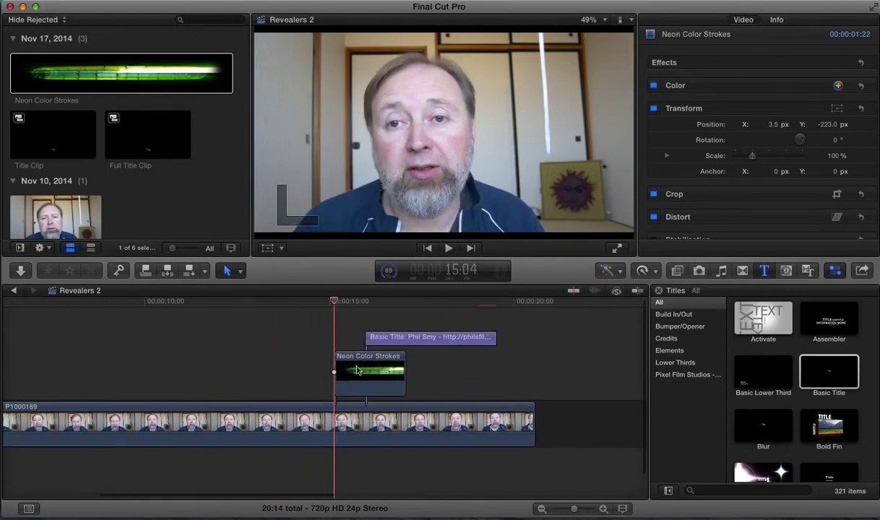
# Move Neon Color Strokes above the title with Color Dodge blending, then add the title to the selection.
pyautogui.moveTo(356, 358)
pyautogui.mouseDown()
pyautogui.moveTo(354, 302)
pyautogui.moveTo(354, 339)
pyautogui.mouseUp()
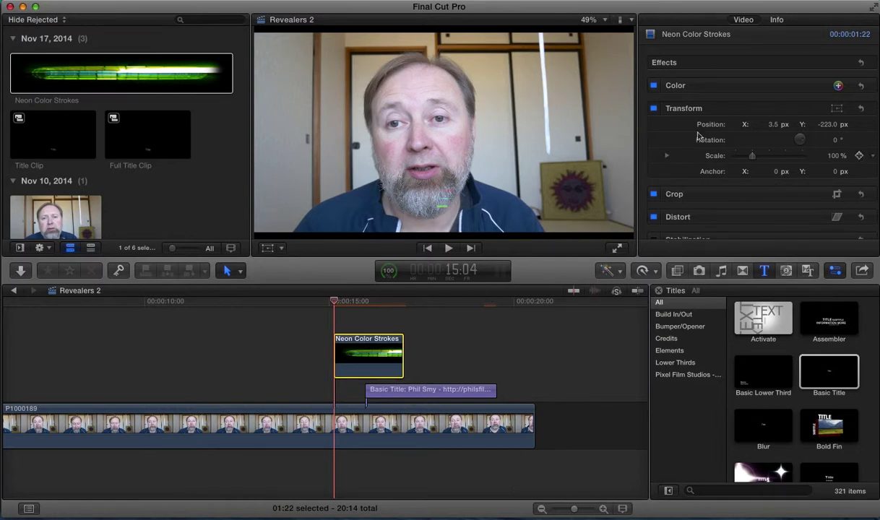
pyautogui.scroll(-8, 794, 177)
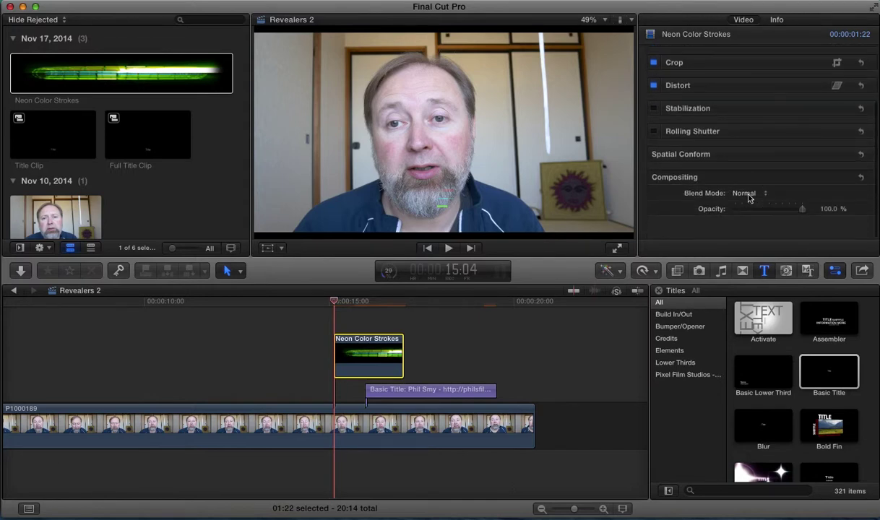
pyautogui.click(749, 195)
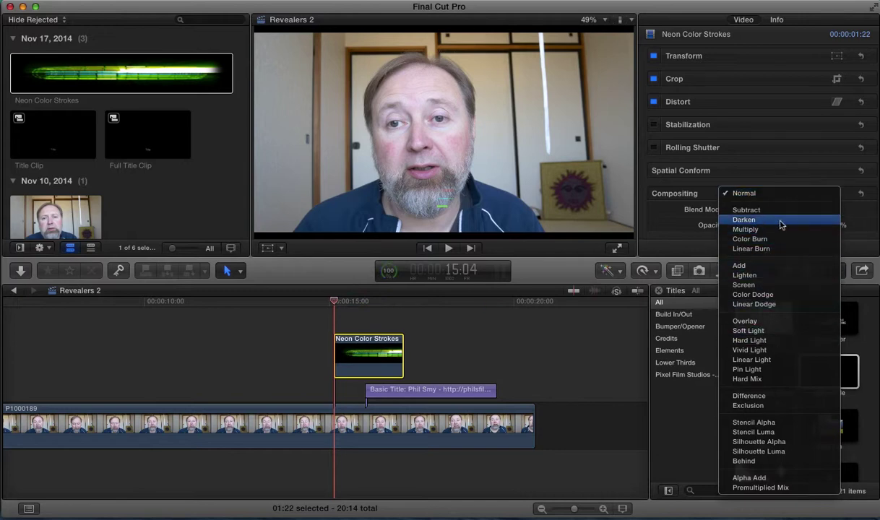
pyautogui.click(770, 294)
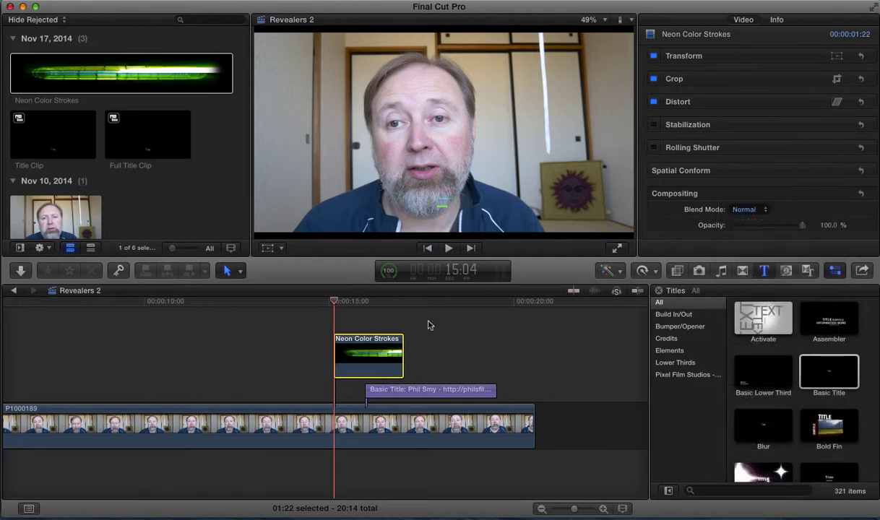
pyautogui.click(381, 305)
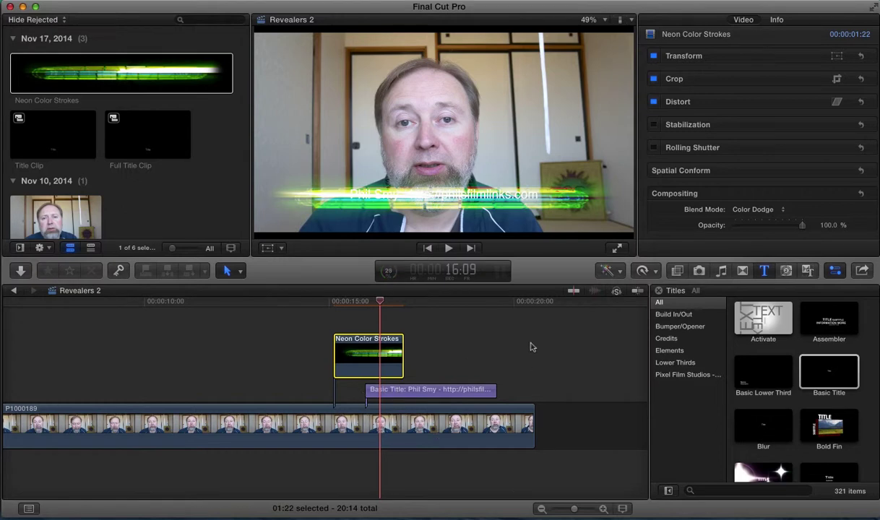
pyautogui.keyDown('super'); pyautogui.click(435, 395); pyautogui.keyUp('super')
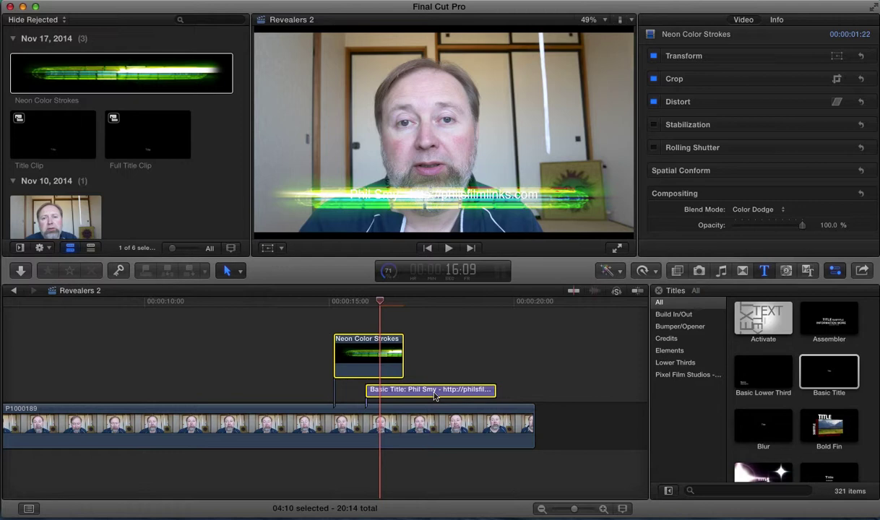
# Make a new compound clip named 'Revealers 2 Clip' from the two clips and select it.
pyautogui.rightClick(435, 395)
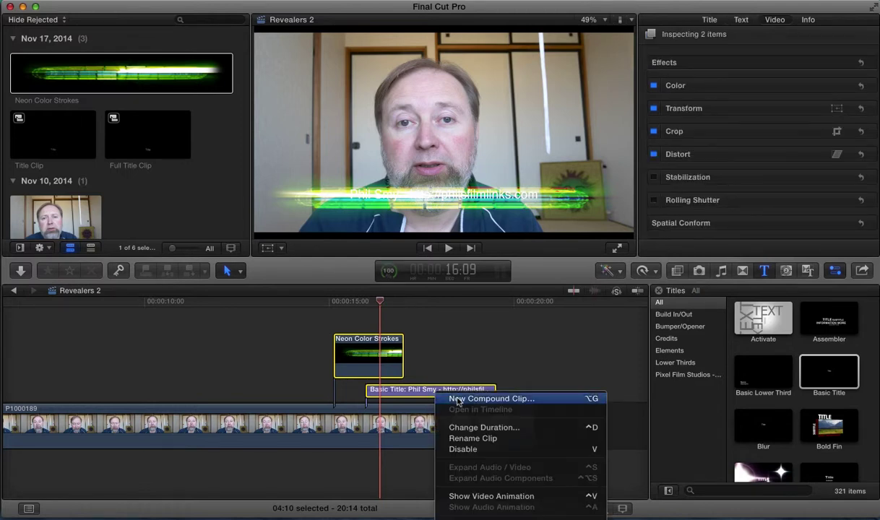
pyautogui.click(457, 399)
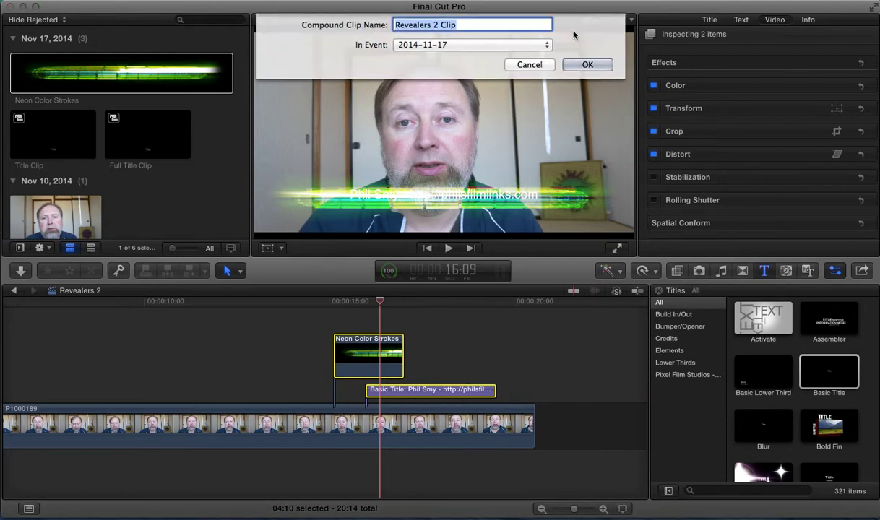
pyautogui.click(582, 64)
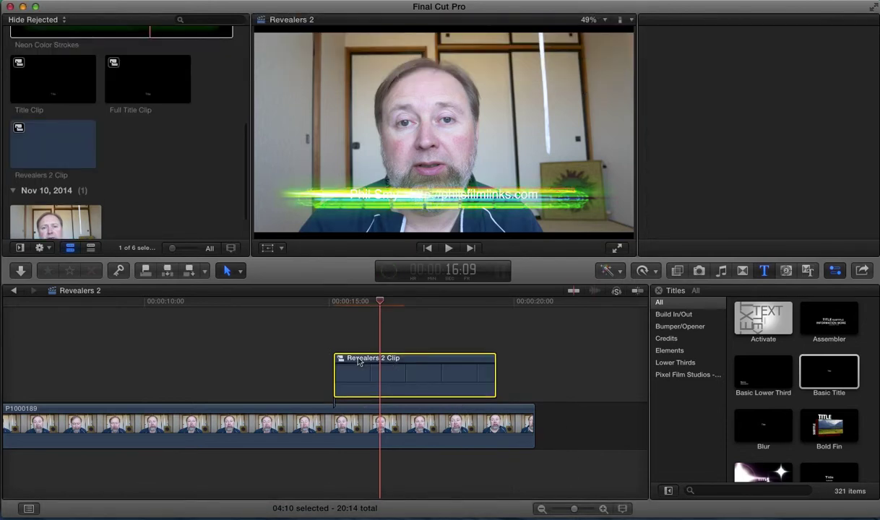
pyautogui.click(359, 362)
# Open Revealers 2 Clip, push the title later and lengthen it to 18:06.
pyautogui.doubleClick(359, 362)
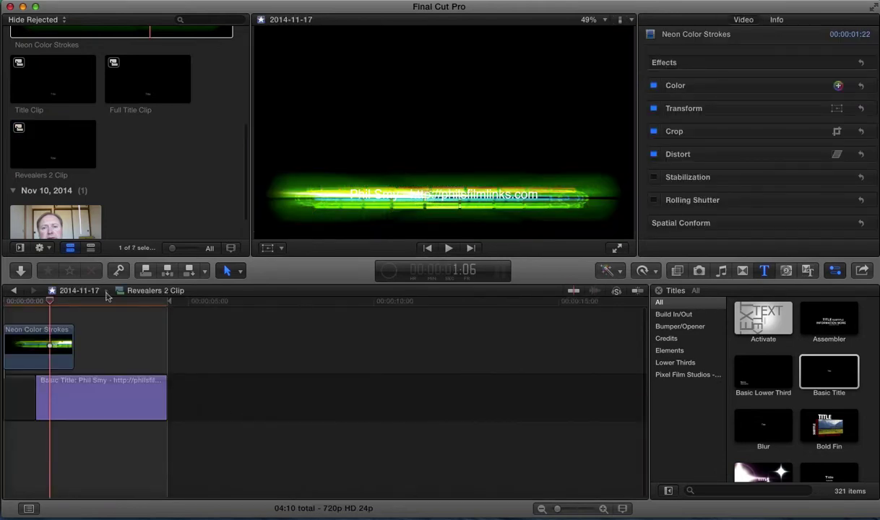
pyautogui.click(37, 303)
pyautogui.moveTo(38, 305)
pyautogui.mouseDown()
pyautogui.moveTo(24, 305)
pyautogui.moveTo(45, 305)
pyautogui.moveTo(33, 306)
pyautogui.mouseUp()
pyautogui.click(114, 413)
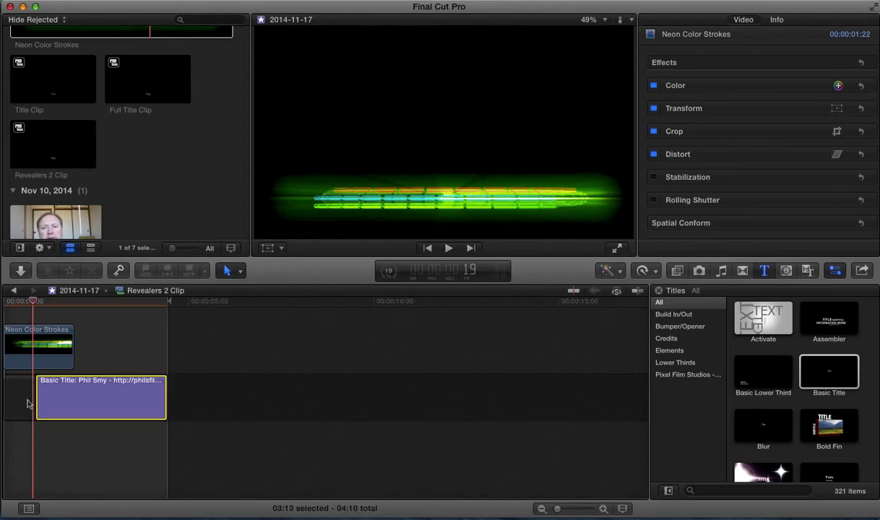
pyautogui.moveTo(38, 390); pyautogui.dragTo(55, 400)
pyautogui.click(63, 398)
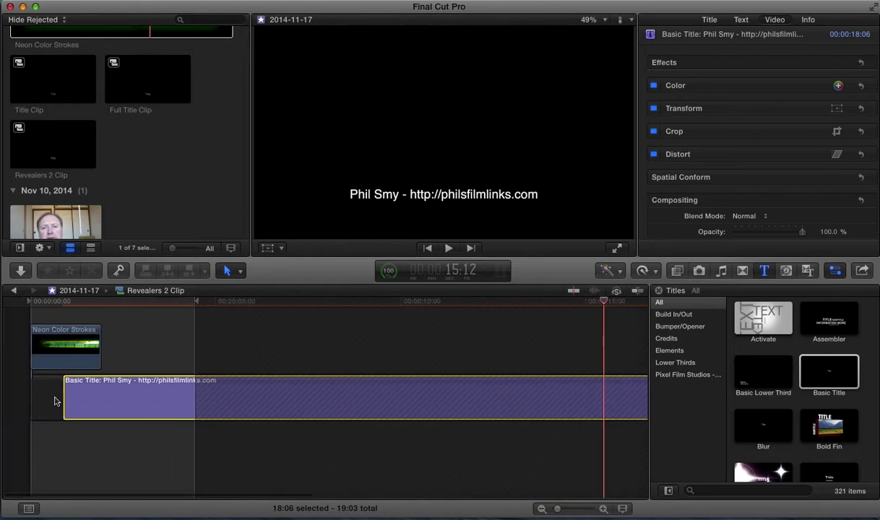
# Delete the gap before the title, then undo the deletion.
pyautogui.click(39, 391)
pyautogui.click(39, 391)
pyautogui.press('Delete')
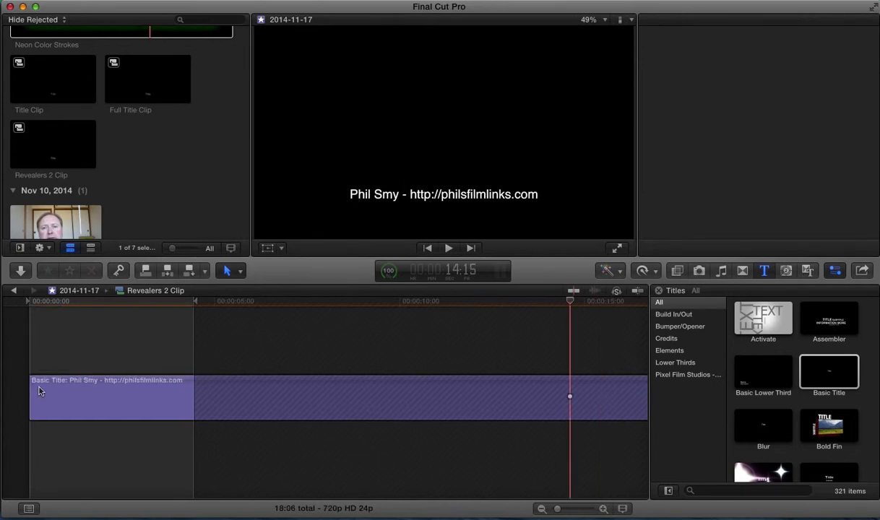
pyautogui.click(39, 391)
pyautogui.press('super+z')
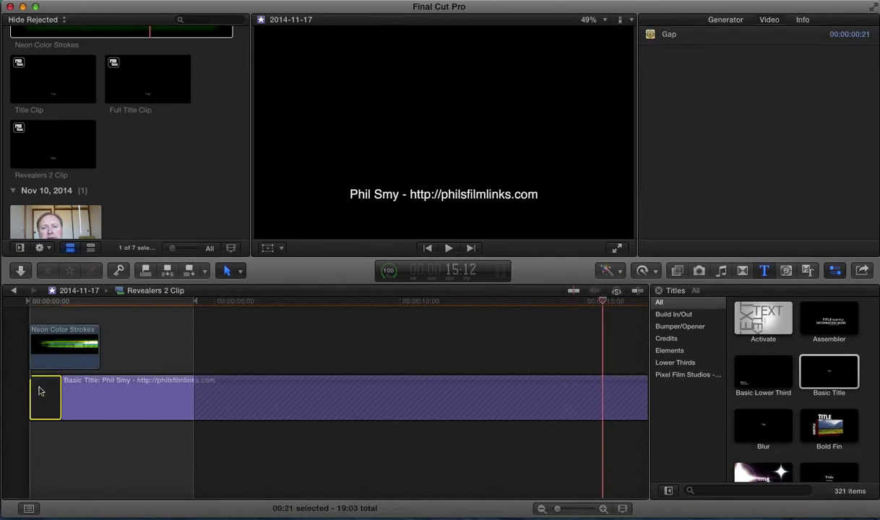
# Trim the title back to 03:13 inside the compound, then slide it to start with the neon strokes.
pyautogui.click(14, 290)
pyautogui.click(420, 362)
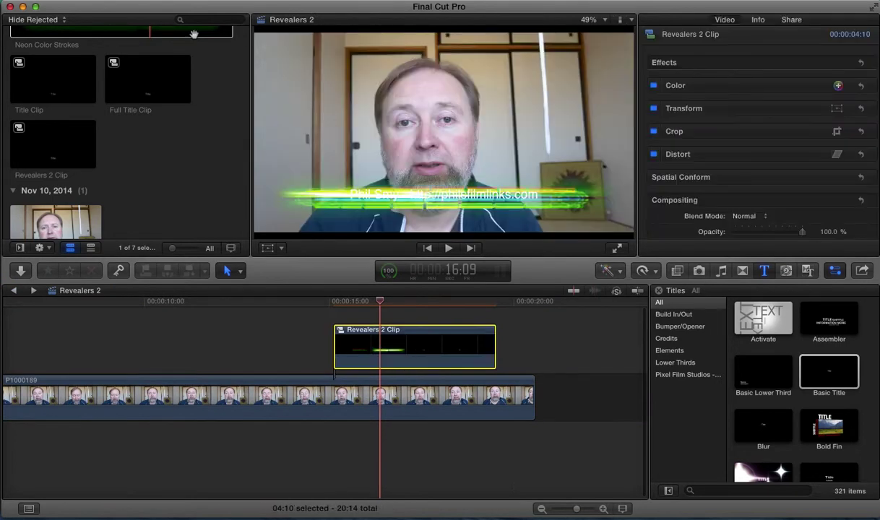
pyautogui.doubleClick(420, 362)
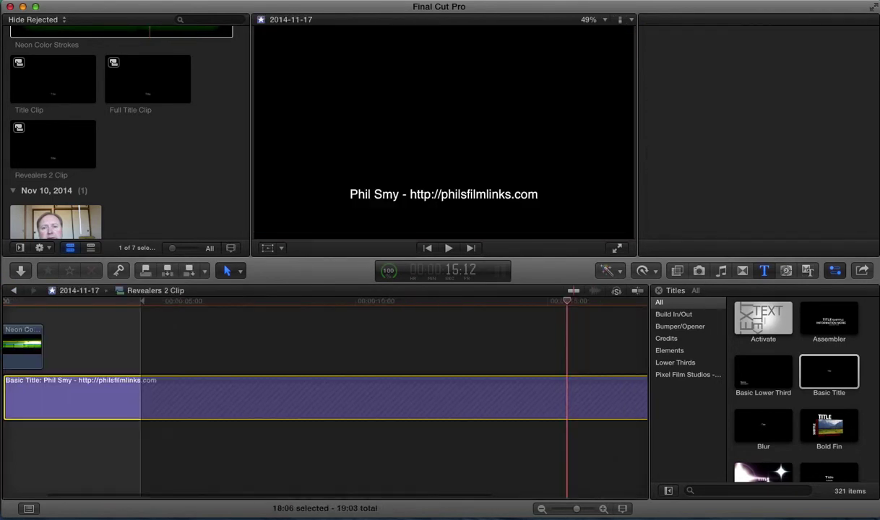
pyautogui.hotkey('alt', ']')
pyautogui.press('super+bracketleft')
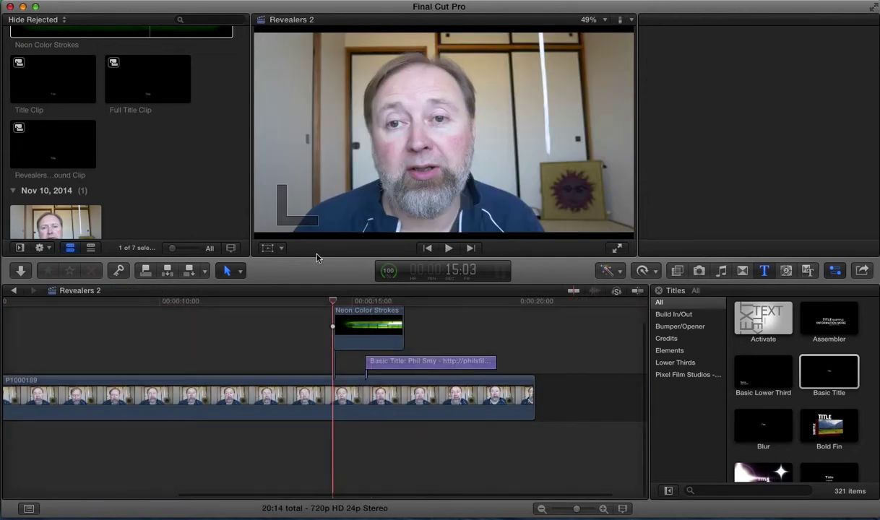
pyautogui.click(396, 365)
pyautogui.moveTo(454, 367); pyautogui.dragTo(412, 363)
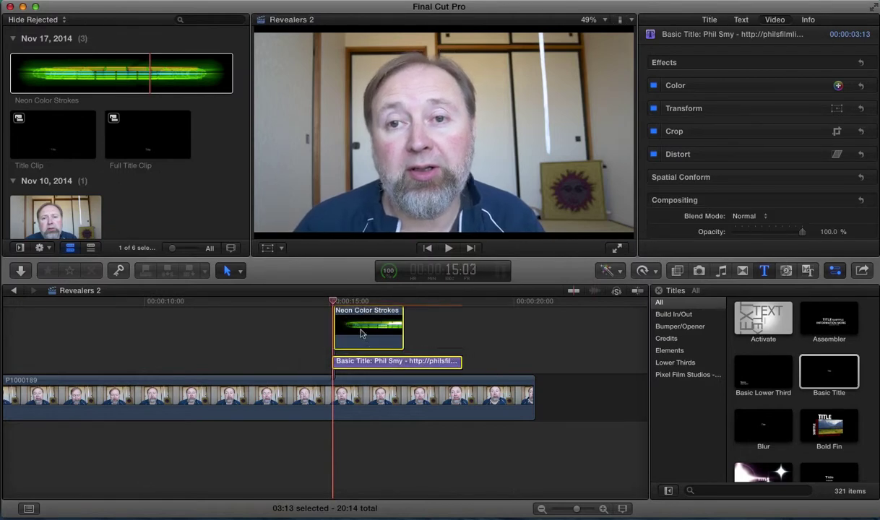
# Group the neon strokes and title into compound clip 'Revealers 2 Clip' and open it.
pyautogui.rightClick(388, 364)
pyautogui.press('Escape')
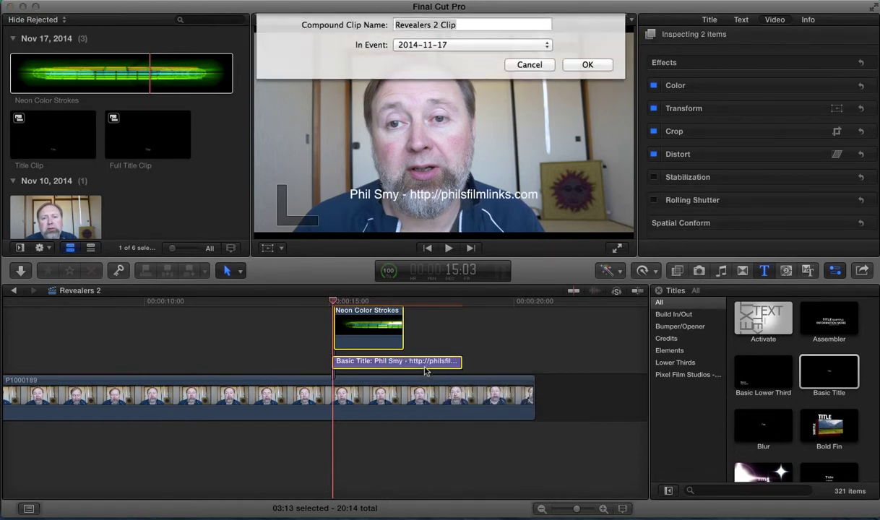
pyautogui.click(538, 65)
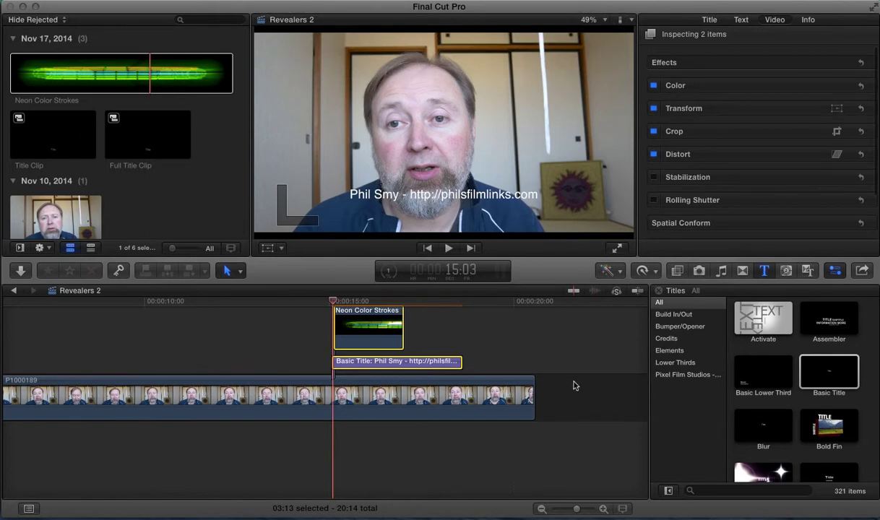
pyautogui.hotkey('alt', 'g')
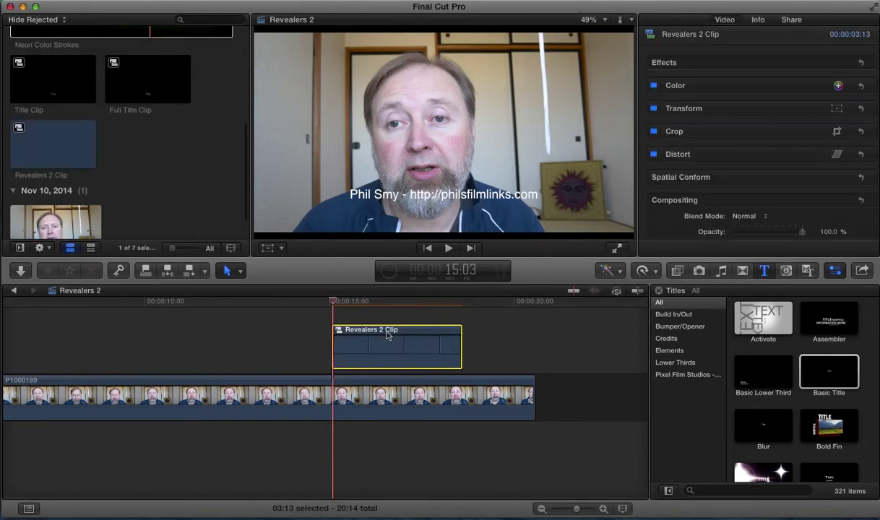
pyautogui.doubleClick(388, 335)
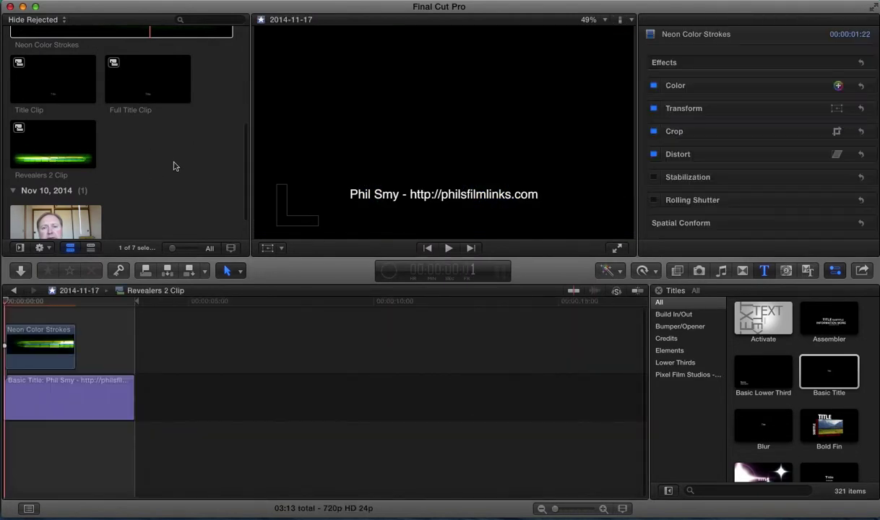
pyautogui.scroll(5, 172, 173)
# In the Revealers project, open Full Title Clip and inspect its Neon Color Strokes settings.
pyautogui.click(40, 87)
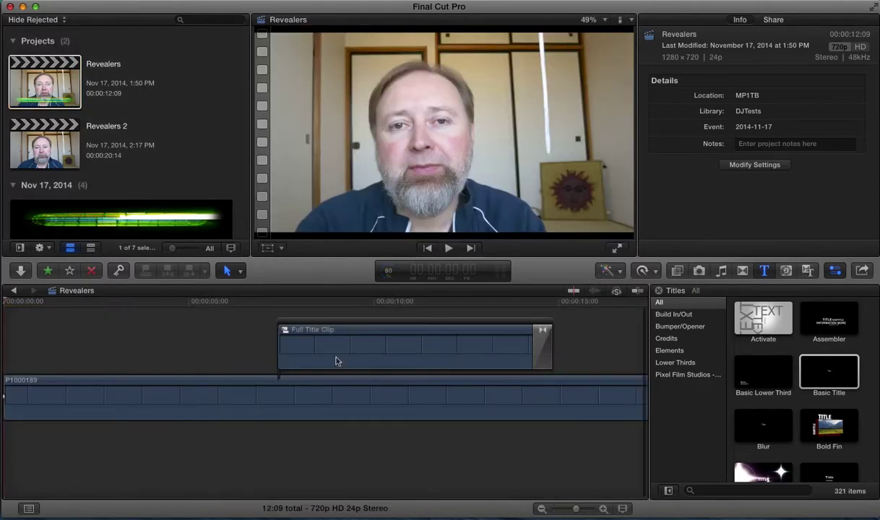
pyautogui.click(366, 332)
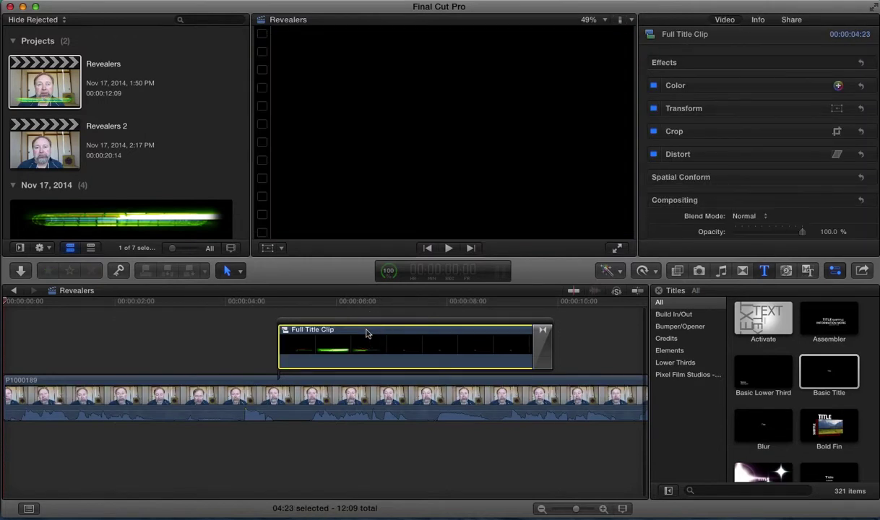
pyautogui.doubleClick(365, 333)
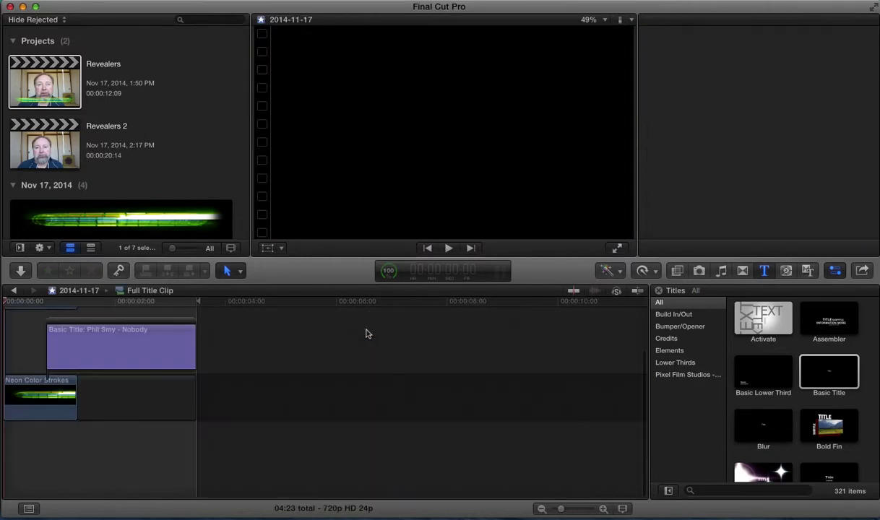
pyautogui.click(23, 383)
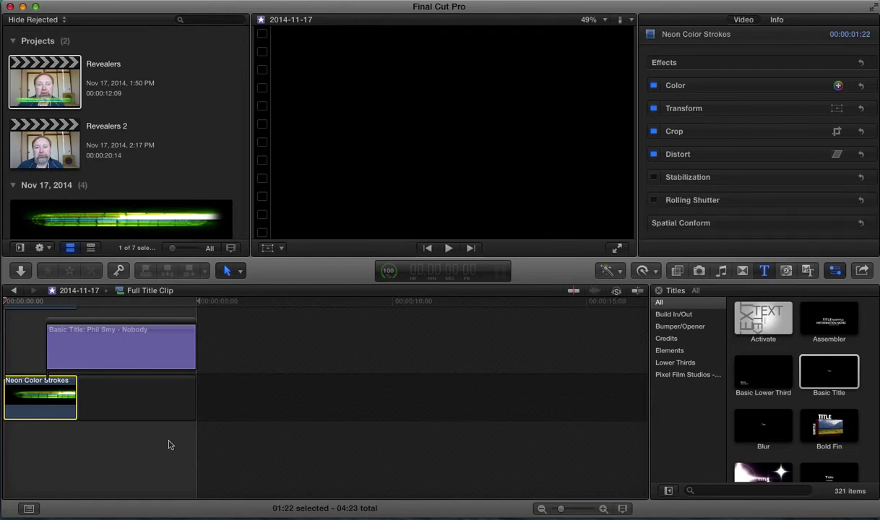
pyautogui.click(13, 291)
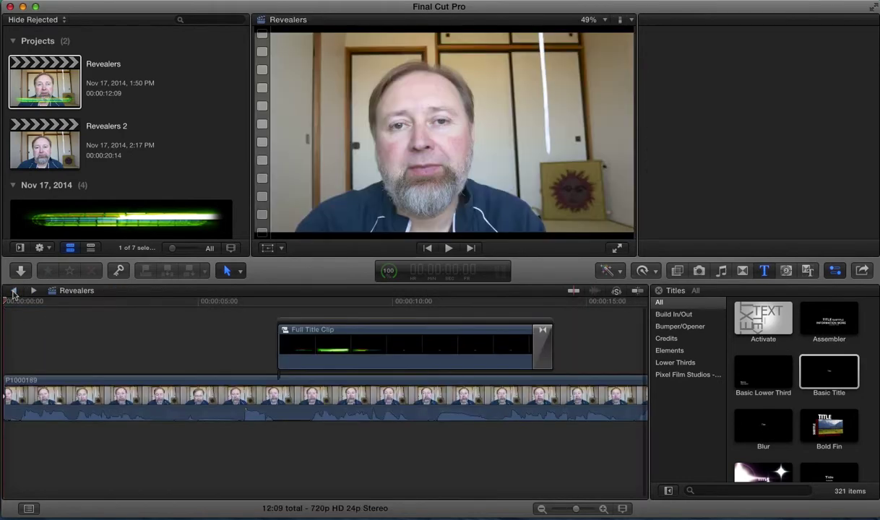
# Open the nested Title Clip to inspect its Neon Color Strokes compositing, then switch to Revealers 2.
pyautogui.doubleClick(347, 368)
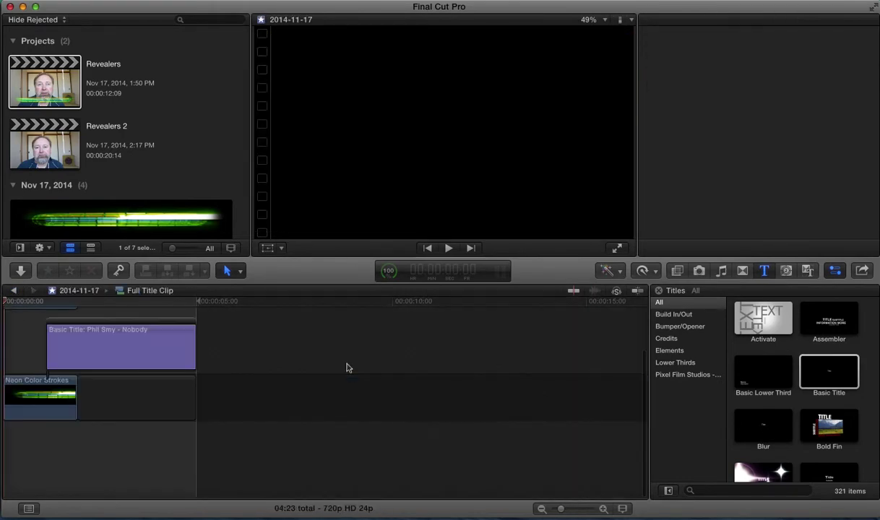
pyautogui.click(149, 429)
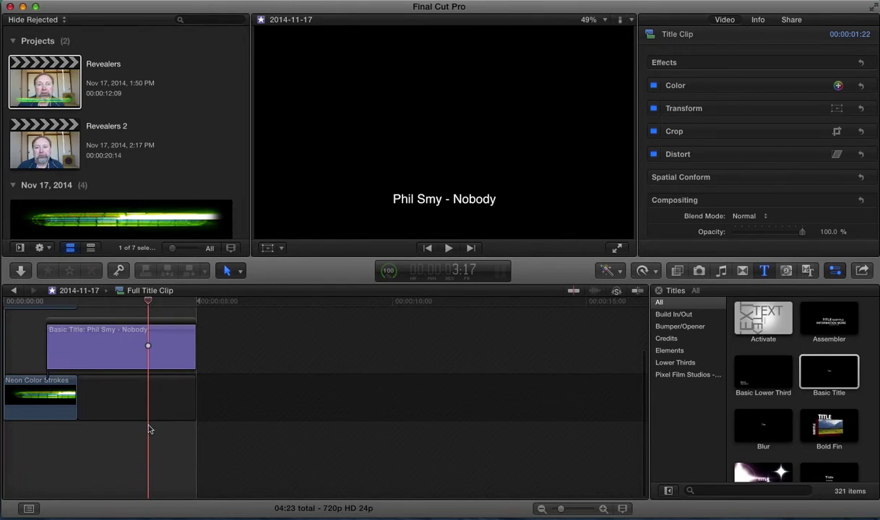
pyautogui.scroll(5, 107, 404)
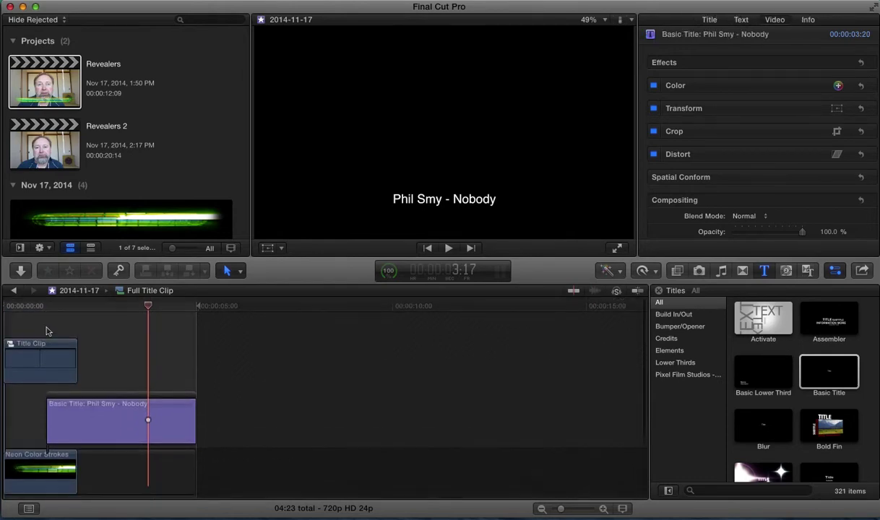
pyautogui.click(35, 345)
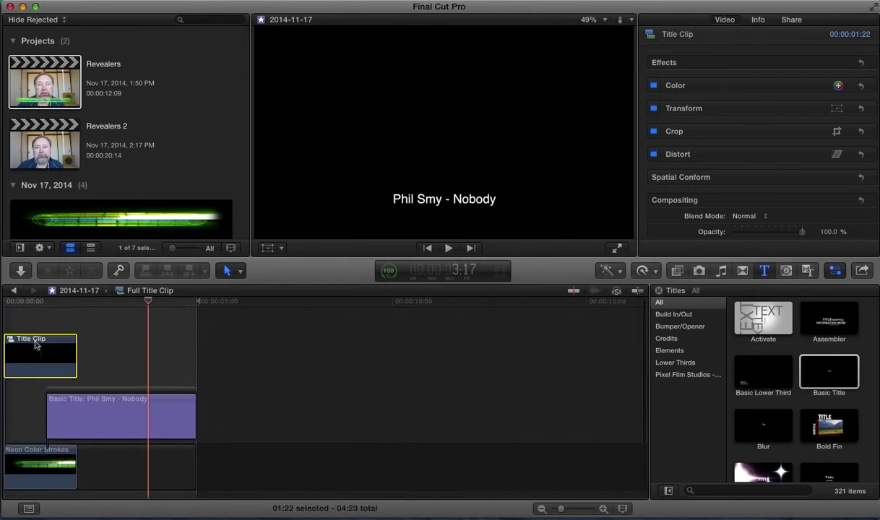
pyautogui.doubleClick(35, 345)
pyautogui.click(36, 345)
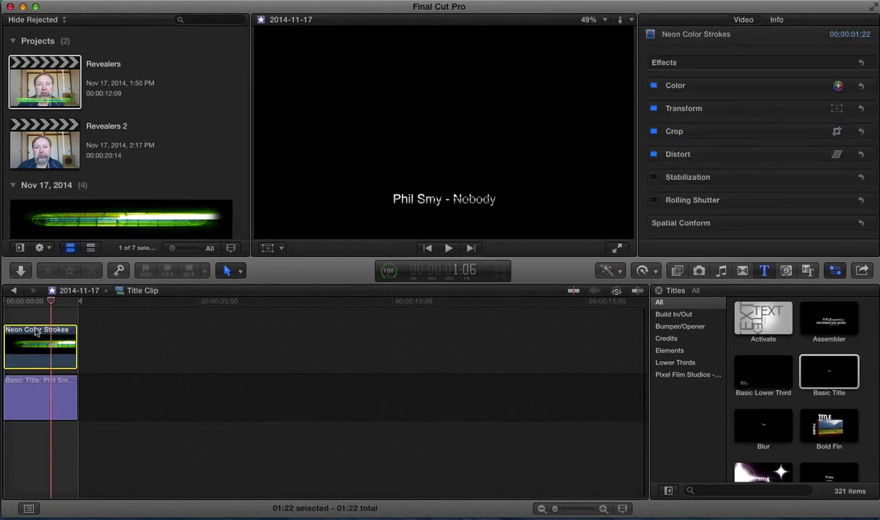
pyautogui.scroll(-3, 793, 212)
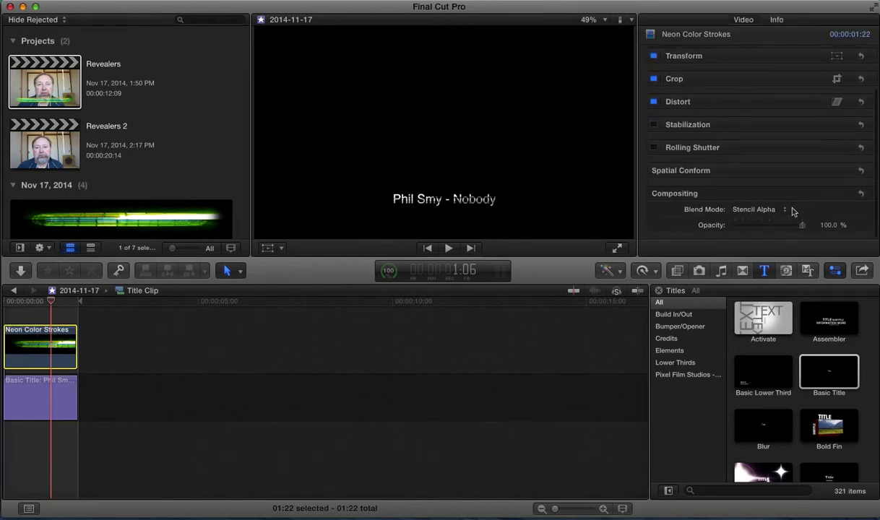
pyautogui.click(34, 147)
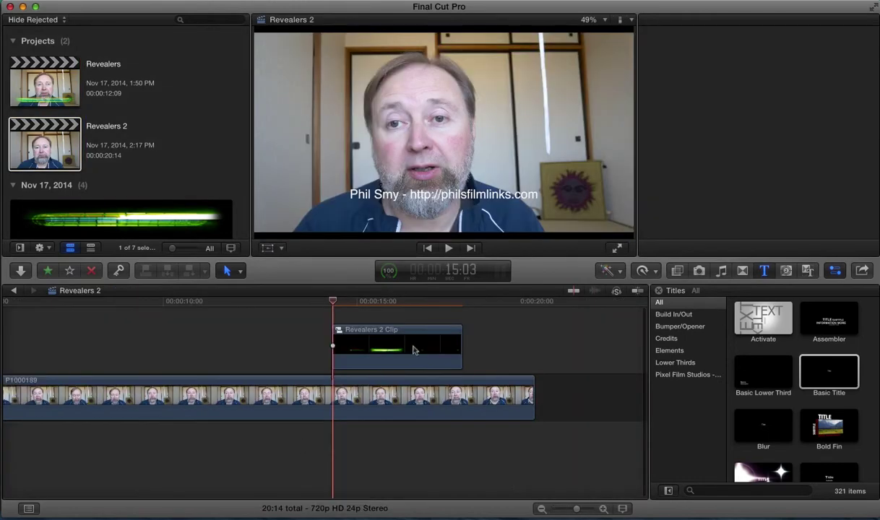
# Inside Revealers 2 Clip, set the Neon Color Strokes blend mode to Stencil Alpha.
pyautogui.click(417, 334)
pyautogui.doubleClick(417, 335)
pyautogui.click(49, 334)
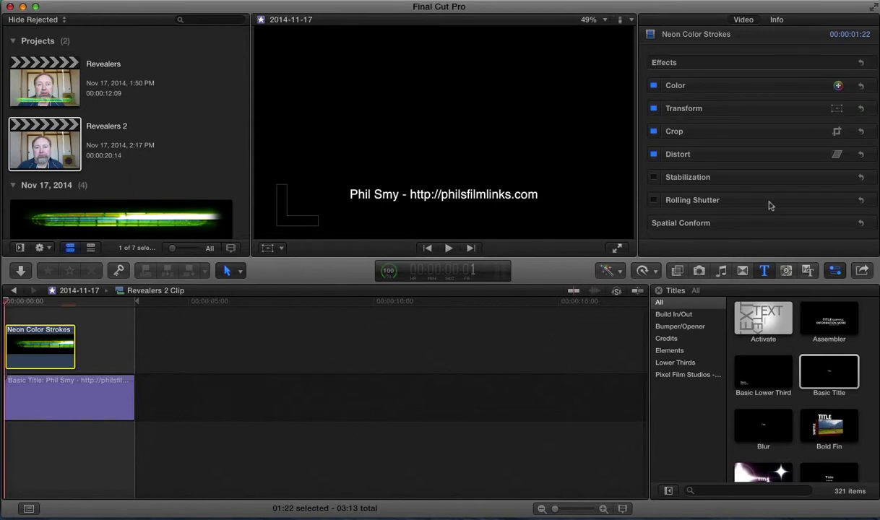
pyautogui.scroll(-3, 776, 193)
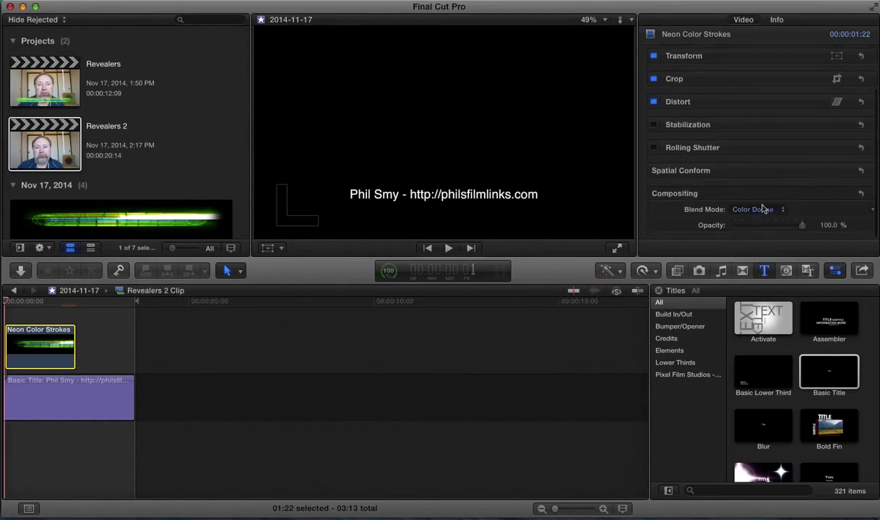
pyautogui.click(760, 210)
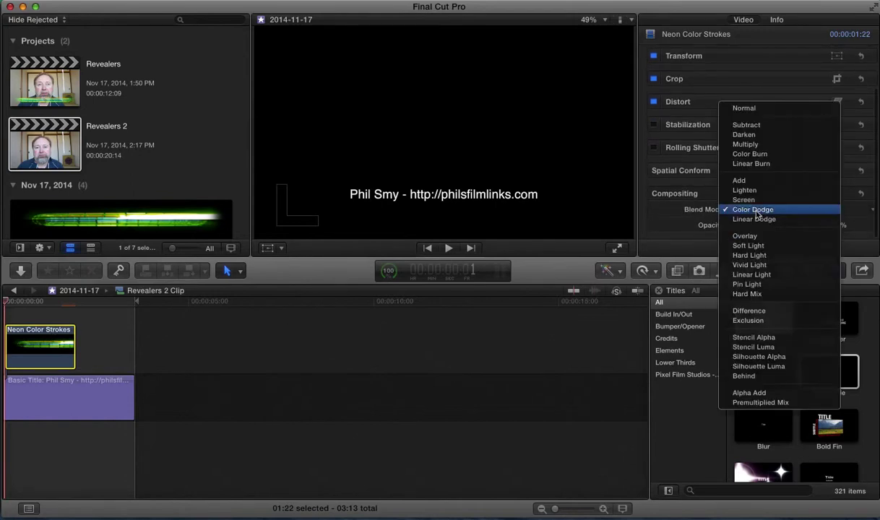
pyautogui.click(754, 338)
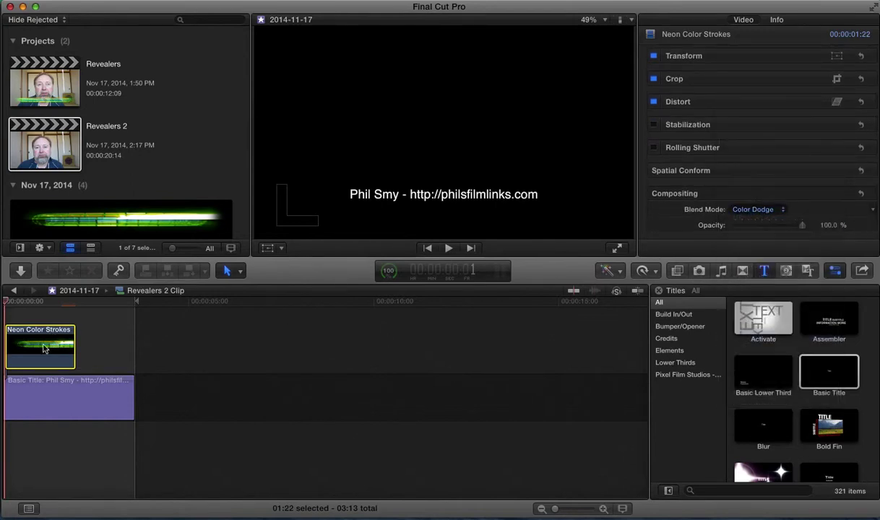
# Step frame by frame through the start of the title reveal.
pyautogui.click(38, 307)
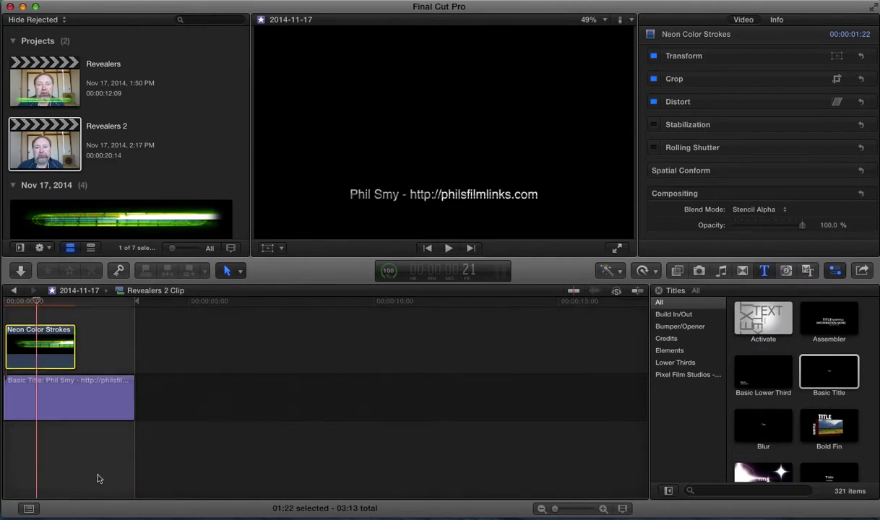
pyautogui.press('Left')
pyautogui.press('Left')
pyautogui.press('Left')
pyautogui.press('Left')
pyautogui.press('Left')
pyautogui.press('Left')
pyautogui.hscroll(-1, 99, 479)
pyautogui.press('Right')
pyautogui.press('Right')
pyautogui.press('Right')
pyautogui.press('Right')
pyautogui.press('Right')
pyautogui.press('Right')
pyautogui.press('Right')
pyautogui.press('Right')
pyautogui.press('Right')
pyautogui.press('Right')
pyautogui.press('Right')
pyautogui.press('Right')
pyautogui.press('Right')
pyautogui.press('Right')
pyautogui.press('Right')
pyautogui.press('Right')
pyautogui.press('Right')
pyautogui.press('Right')
pyautogui.press('Right')
pyautogui.press('Right')
pyautogui.press('Right')
pyautogui.press('Right')
pyautogui.press('Right')
pyautogui.press('Right')
pyautogui.press('Right')
pyautogui.press('Right')
pyautogui.press('Right')
pyautogui.press('Right')
pyautogui.press('Right')
pyautogui.press('Right')
pyautogui.press('Right')
pyautogui.press('Right')
pyautogui.press('Right')
pyautogui.press('Right')
pyautogui.press('Right')
pyautogui.press('Right')
pyautogui.press('Right')
pyautogui.press('Right')
pyautogui.press('Left')
pyautogui.press('Left')
pyautogui.press('Left')
pyautogui.press('Left')
pyautogui.press('Left')
pyautogui.press('Left')
pyautogui.press('Left')
pyautogui.press('Left')
pyautogui.press('Left')
pyautogui.press('Left')
pyautogui.press('Left')
pyautogui.press('Left')
pyautogui.press('Left')
pyautogui.press('Left')
pyautogui.press('Left')
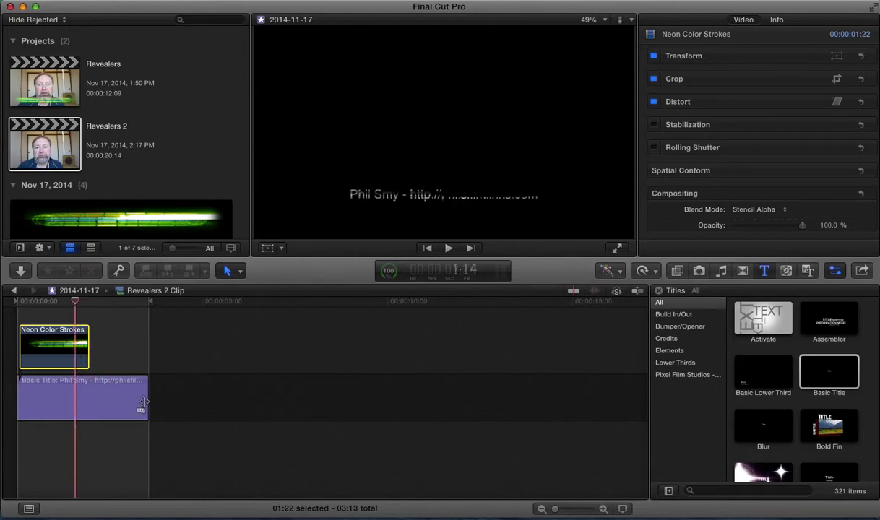
# Drag the Basic Title's end left to meet the end of Neon Color Strokes.
pyautogui.click(133, 405)
pyautogui.moveTo(147, 402); pyautogui.dragTo(86, 400)
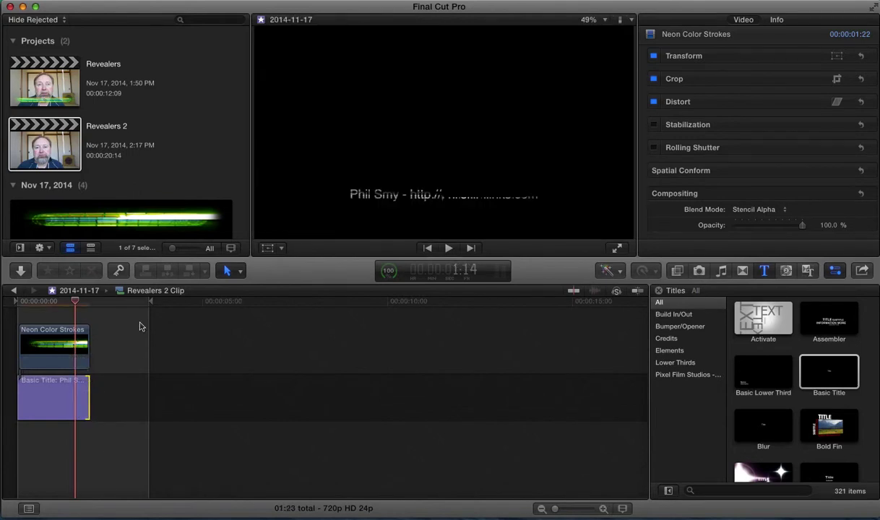
pyautogui.moveTo(134, 300); pyautogui.dragTo(90, 307)
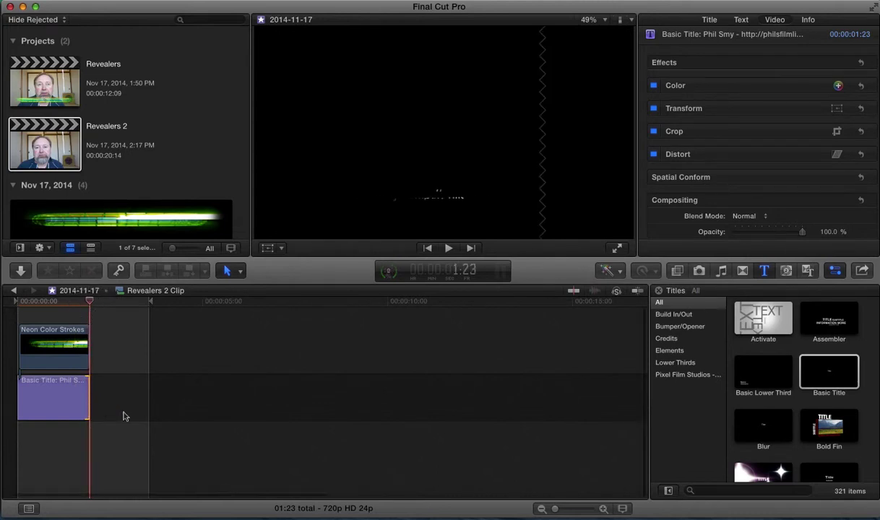
# Scrub around the 2:00 mark and to about 5 seconds to check the cut.
pyautogui.click(125, 449)
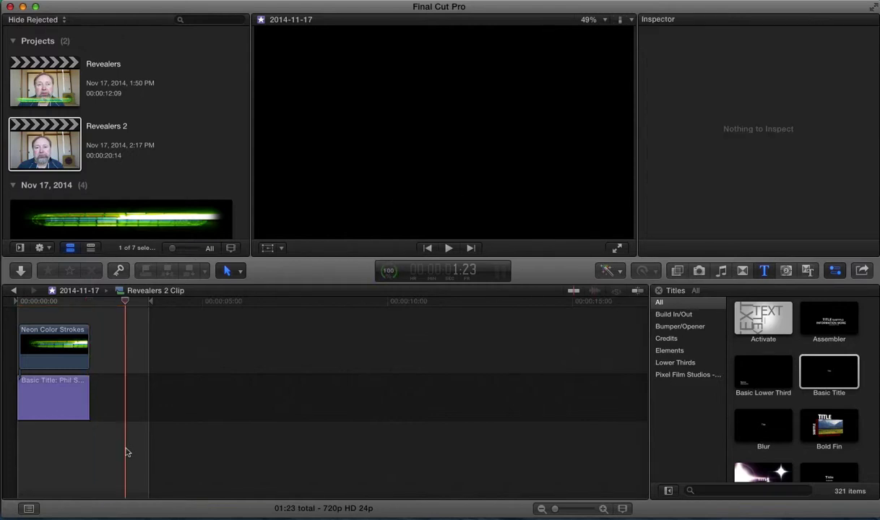
pyautogui.click(93, 305)
pyautogui.press('Left')
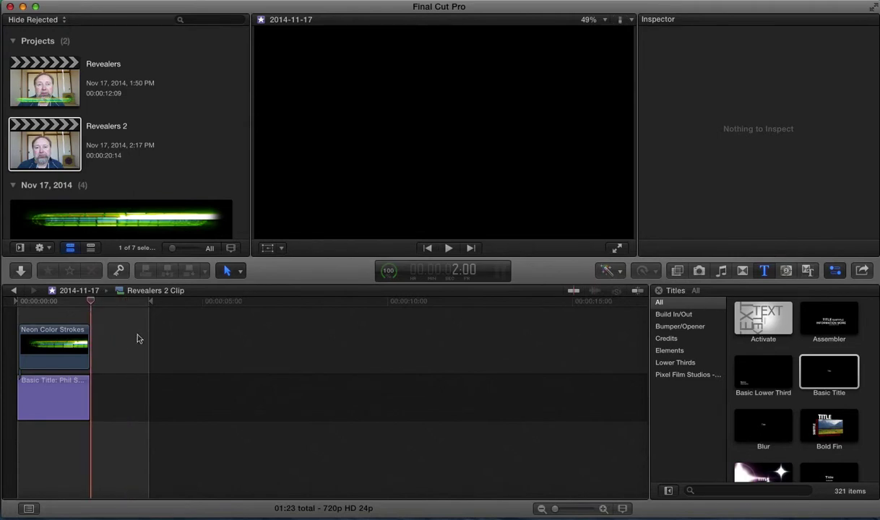
pyautogui.moveTo(109, 304); pyautogui.dragTo(94, 304)
pyautogui.moveTo(148, 304); pyautogui.dragTo(92, 305)
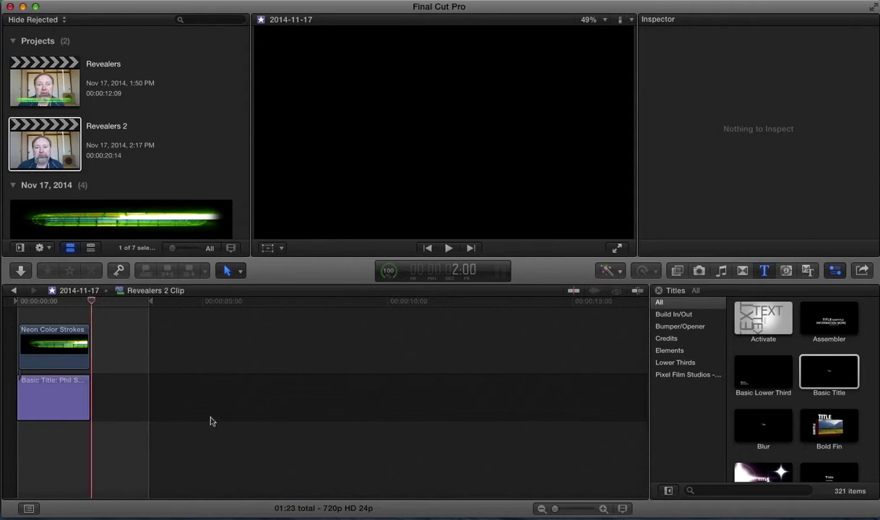
pyautogui.click(211, 421)
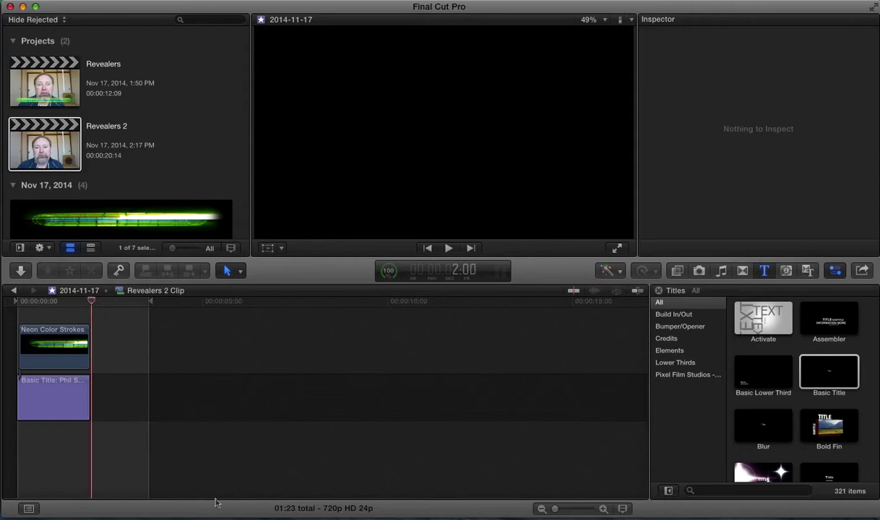
pyautogui.click(15, 291)
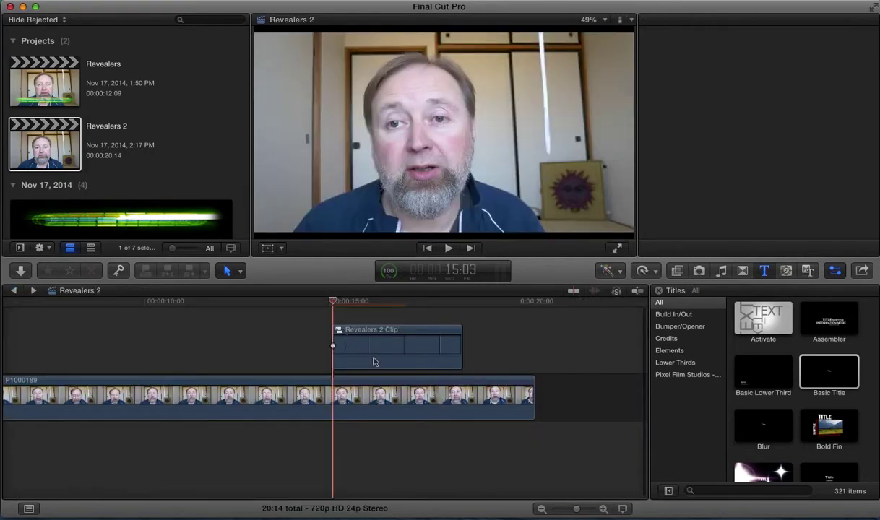
pyautogui.click(459, 345)
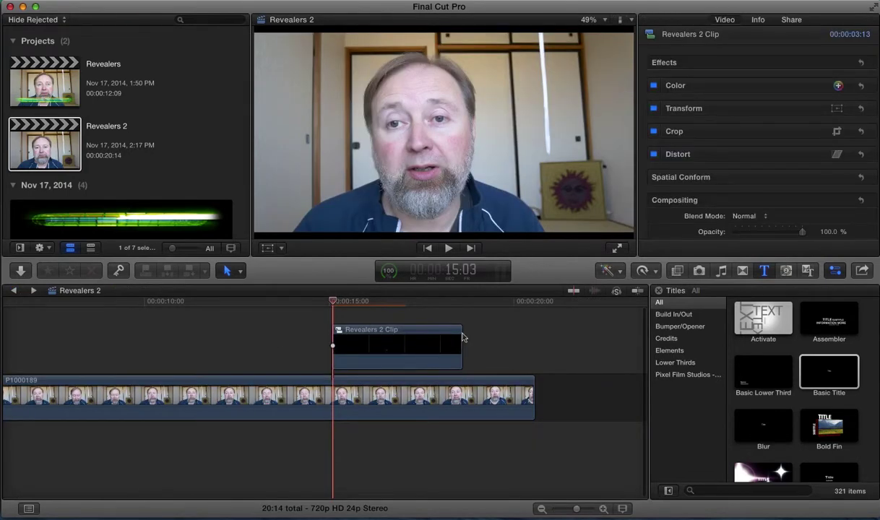
pyautogui.moveTo(462, 338); pyautogui.dragTo(406, 338)
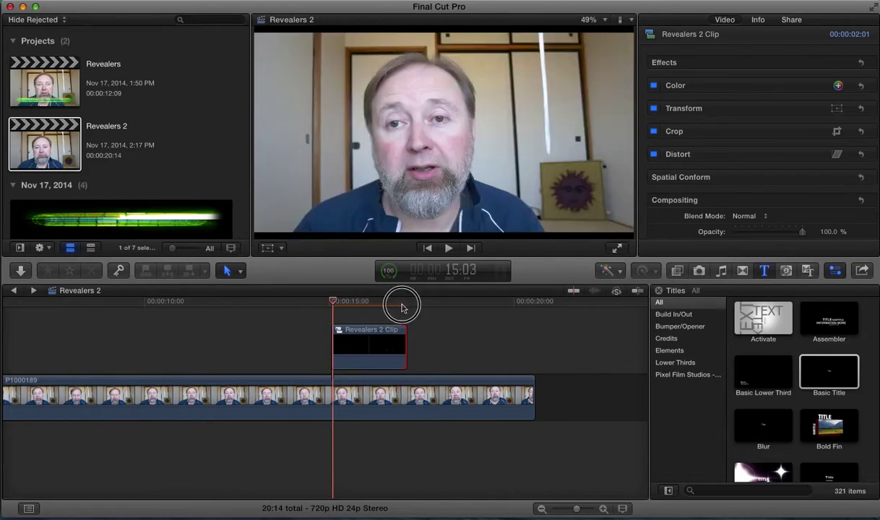
pyautogui.click(403, 308)
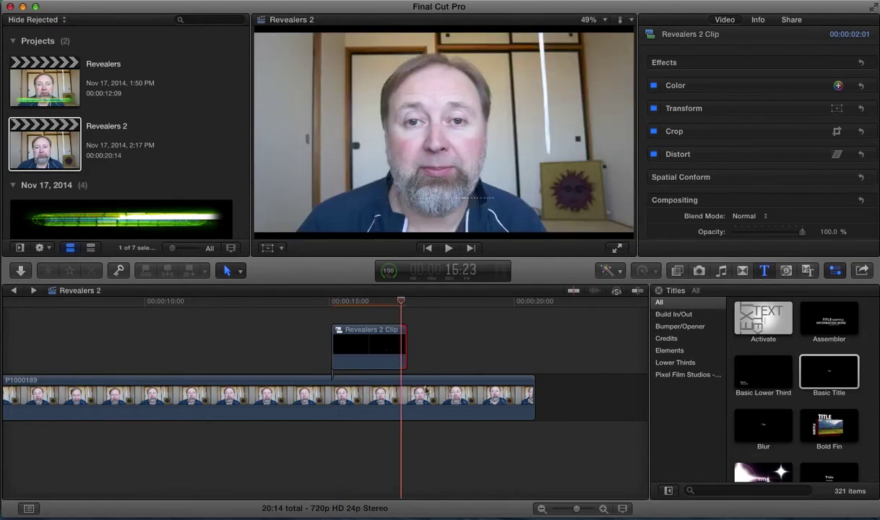
pyautogui.press('Up')
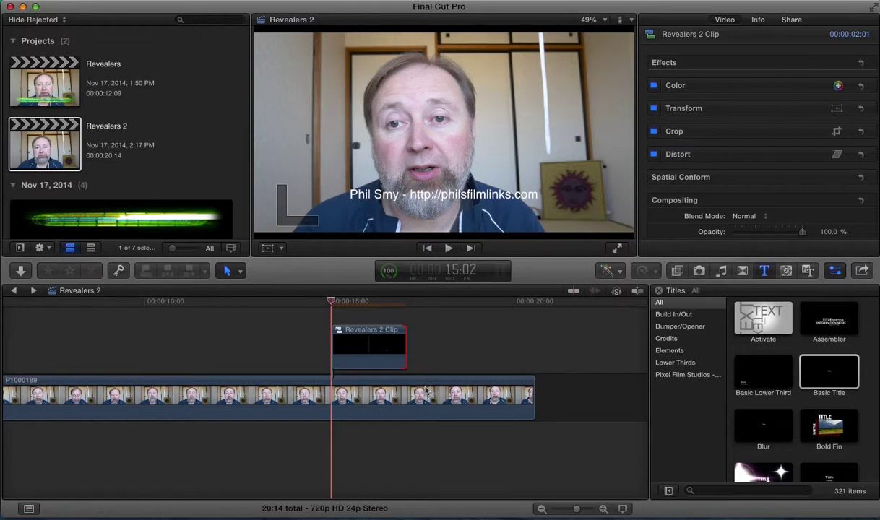
pyautogui.press('super+9')
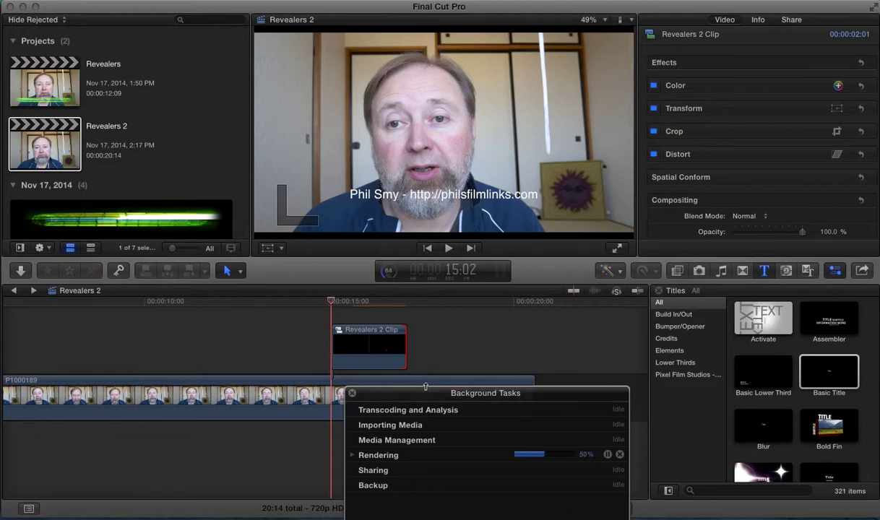
pyautogui.press('super+9')
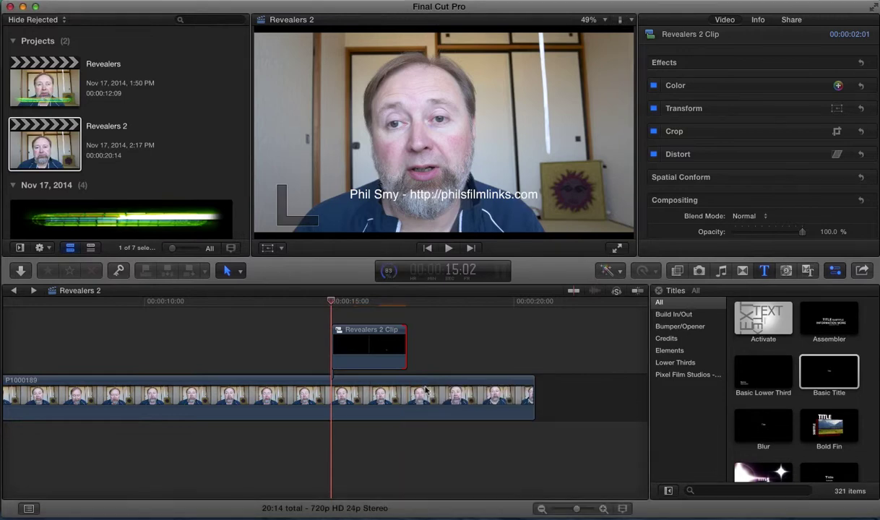
pyautogui.press('space')
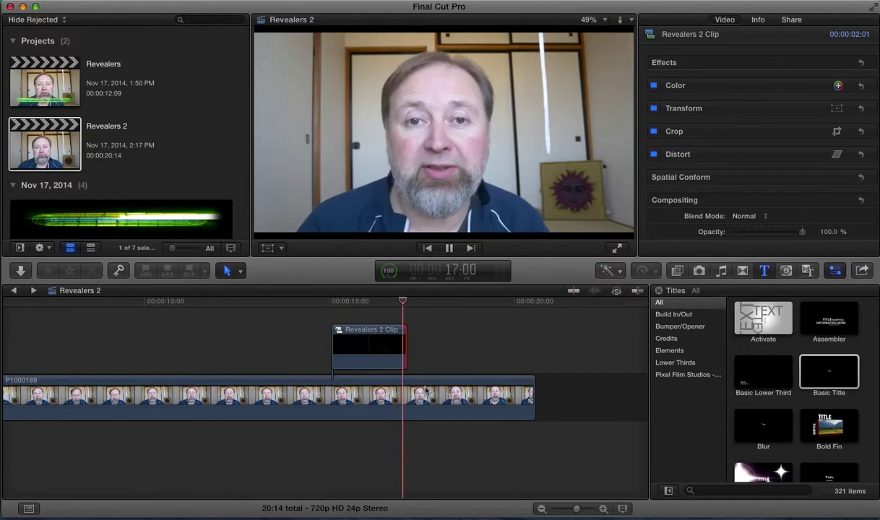
pyautogui.press('space')
pyautogui.click(471, 355)
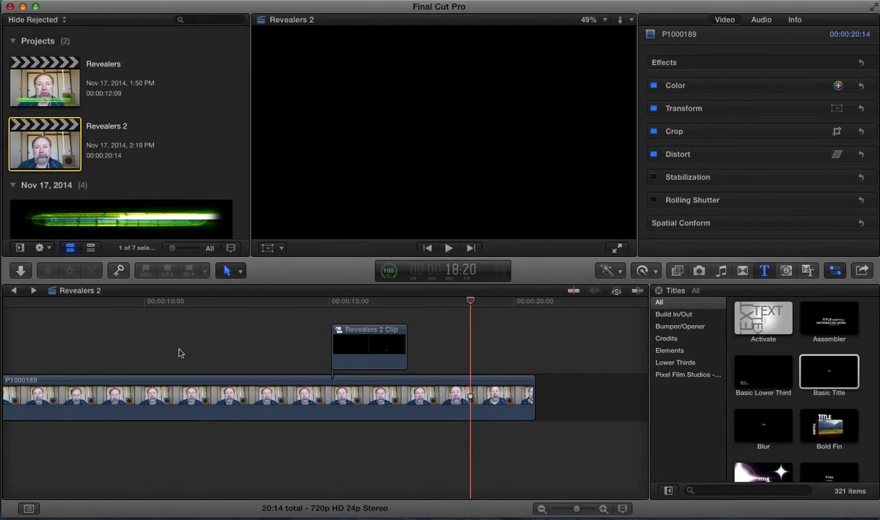
# Place Neon Color Strokes from the browser above the title clip at 15:21.
pyautogui.click(130, 215)
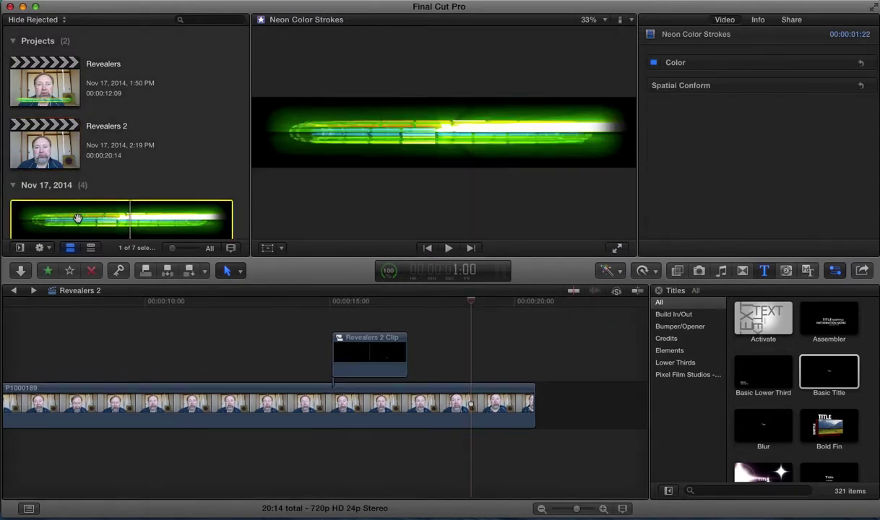
pyautogui.moveTo(77, 218); pyautogui.dragTo(335, 318)
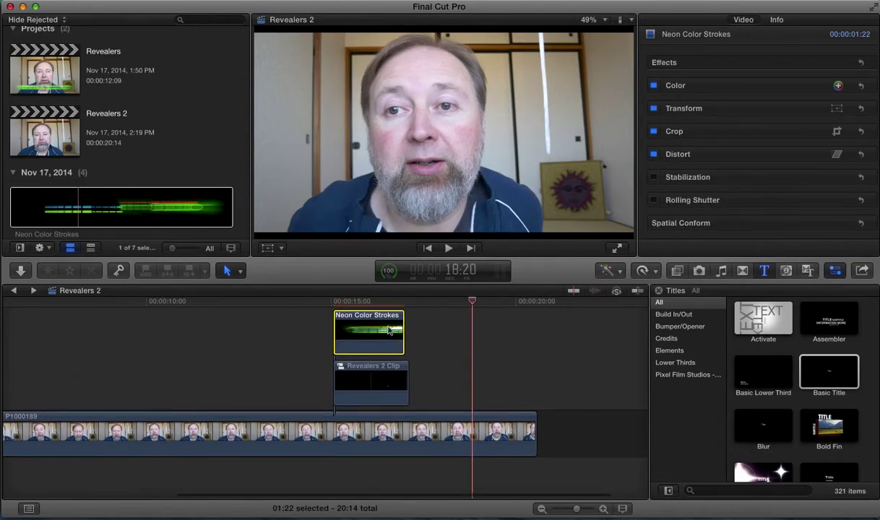
pyautogui.click(363, 301)
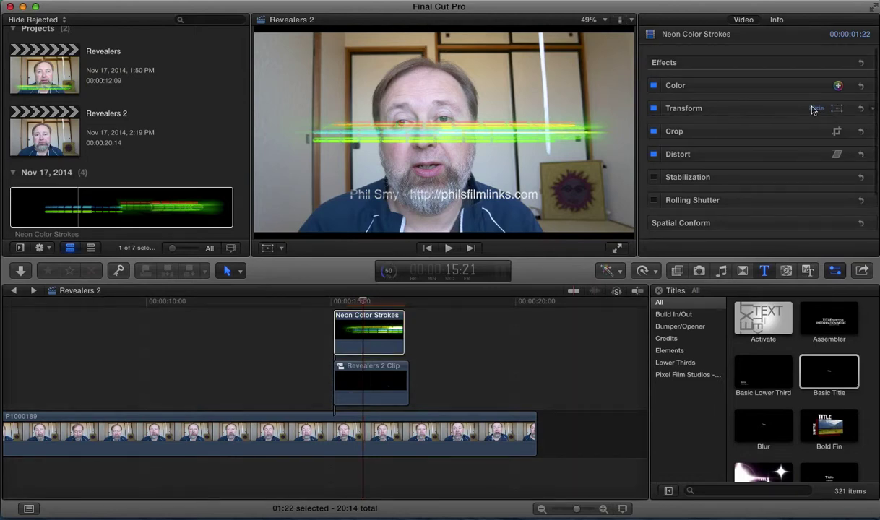
# Lower the strokes clip to Transform Position Y -223.
pyautogui.click(817, 108)
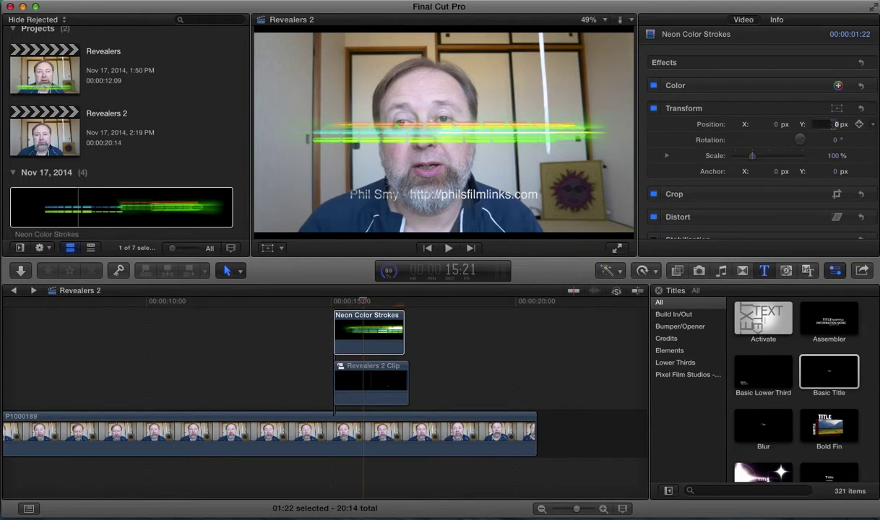
pyautogui.write('-223')
pyautogui.press('Return')
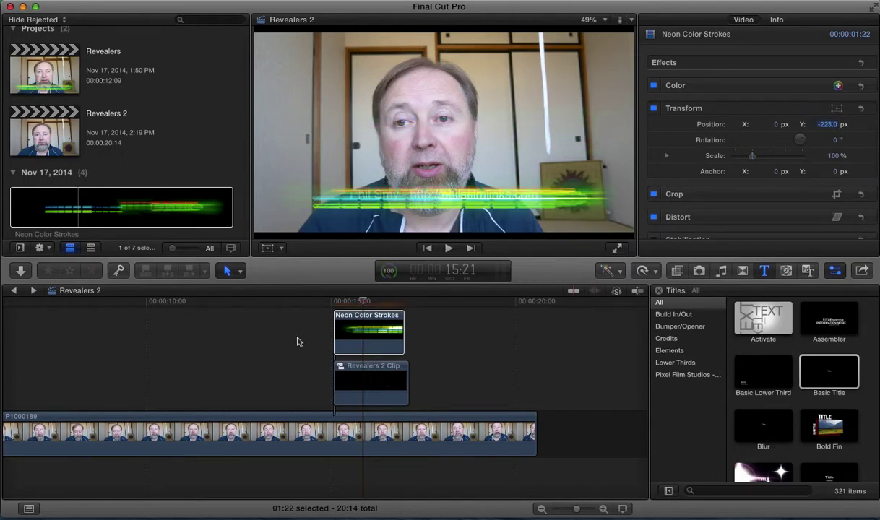
pyautogui.click(302, 355)
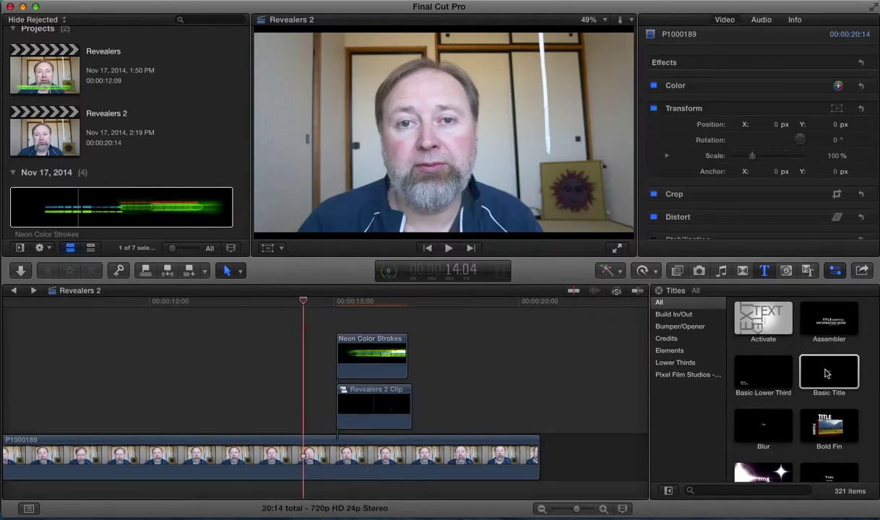
# Place a Basic Title above the Neon Color Strokes clip, trimmed to about 03:04.
pyautogui.moveTo(827, 373)
pyautogui.mouseDown()
pyautogui.moveTo(785, 351)
pyautogui.moveTo(458, 301)
pyautogui.moveTo(365, 318)
pyautogui.moveTo(382, 329)
pyautogui.moveTo(388, 322)
pyautogui.moveTo(367, 318)
pyautogui.moveTo(373, 323)
pyautogui.mouseUp()
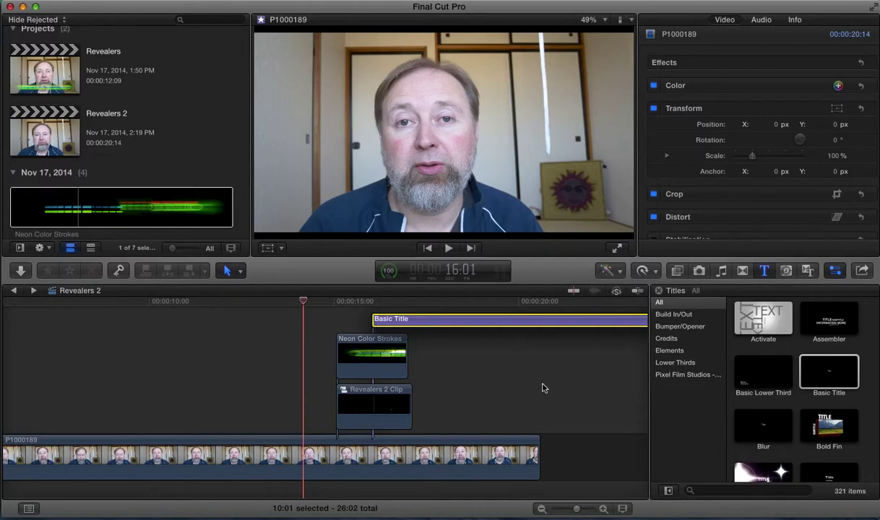
pyautogui.press('super+z')
pyautogui.press('e')
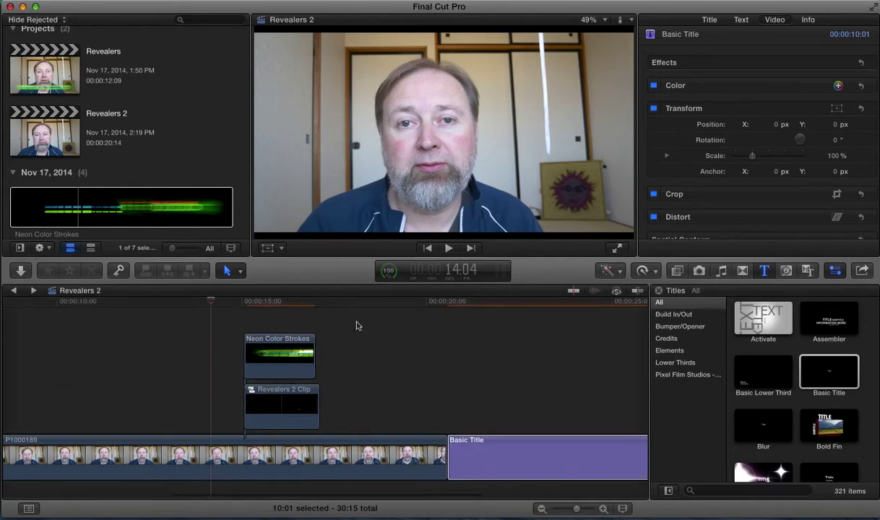
pyautogui.press('Delete')
pyautogui.moveTo(828, 365); pyautogui.dragTo(106, 320)
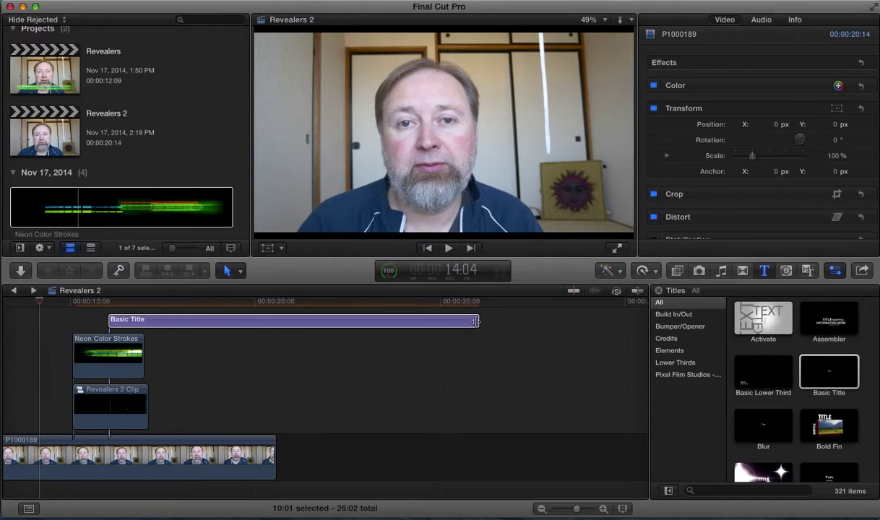
pyautogui.moveTo(377, 320); pyautogui.dragTo(220, 325)
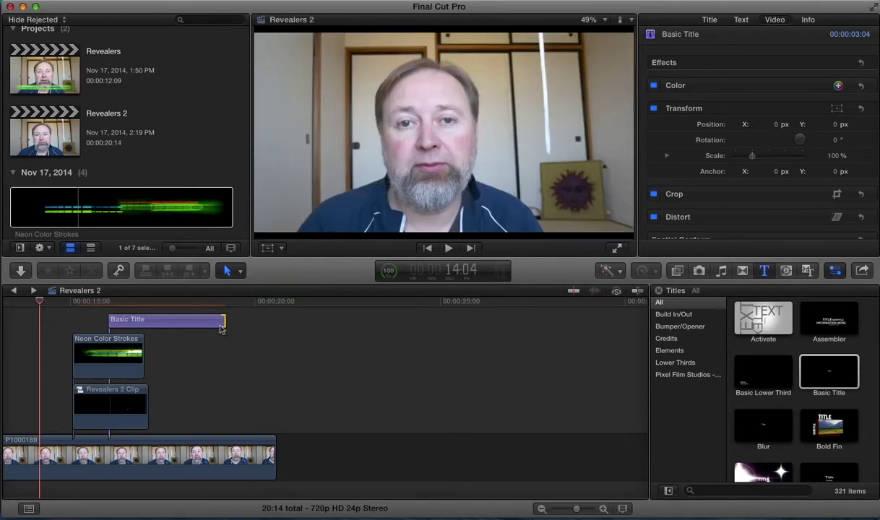
# Select the Basic Title, Neon Color Strokes and Revealers 2 Clip together.
pyautogui.click(149, 323)
pyautogui.keyDown('super'); pyautogui.click(117, 344); pyautogui.keyUp('super')
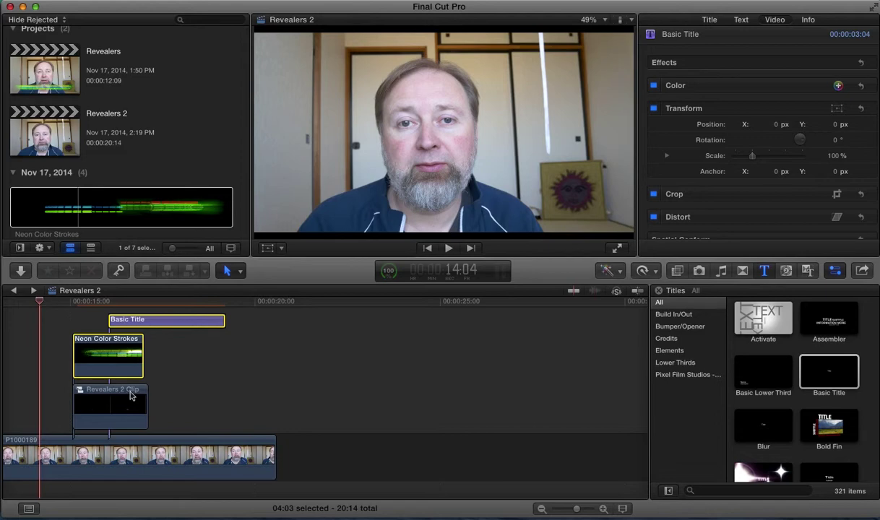
pyautogui.keyDown('super'); pyautogui.click(131, 395); pyautogui.keyUp('super')
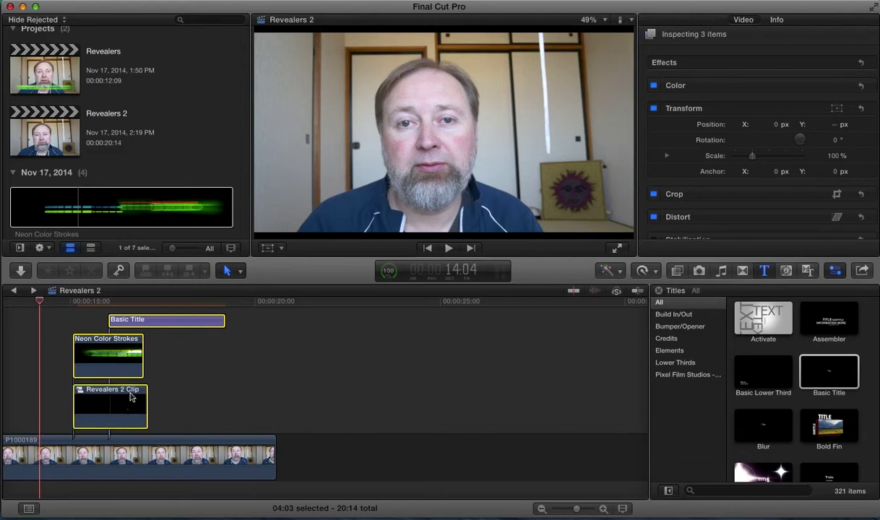
# Combine the three selected clips into the compound clip Revealers 2 Clip 1.
pyautogui.rightClick(131, 396)
pyautogui.press('Escape')
pyautogui.hotkey('alt', 'g')
pyautogui.click(583, 64)
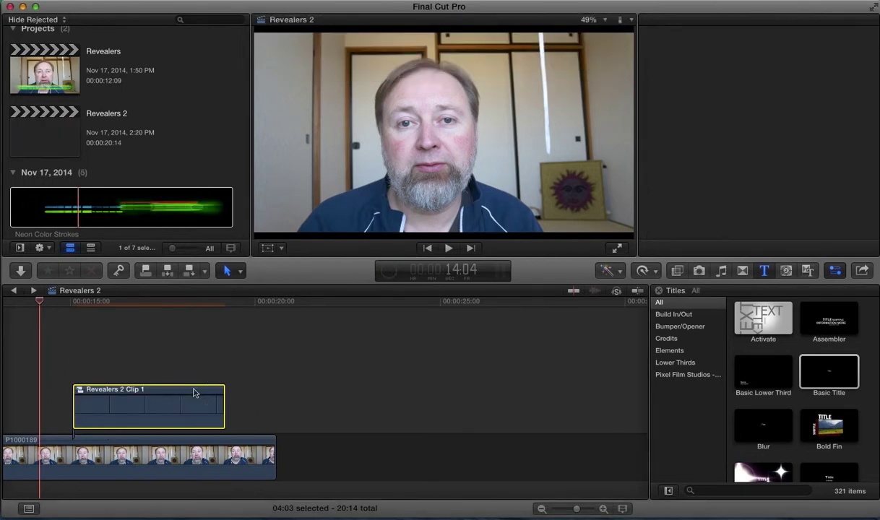
# Inside Revealers 2 Clip 1, set the Basic Title's Position Y to -223 px.
pyautogui.doubleClick(194, 392)
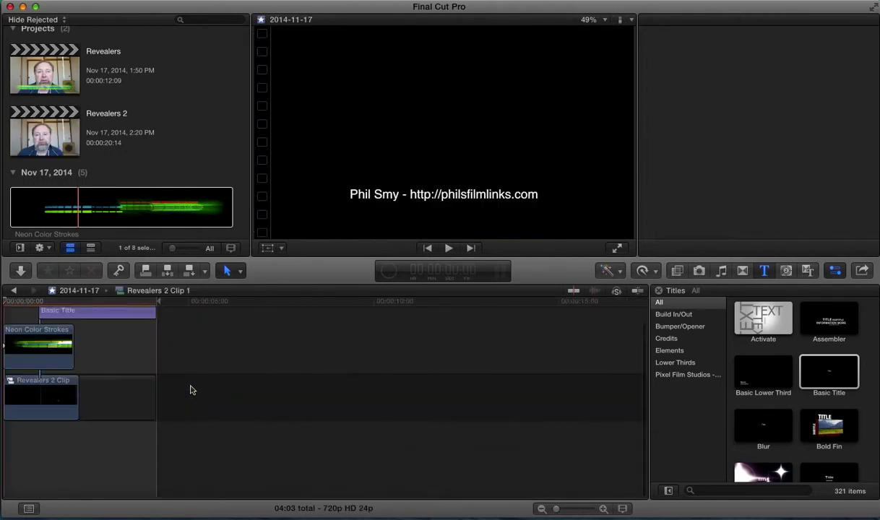
pyautogui.click(99, 319)
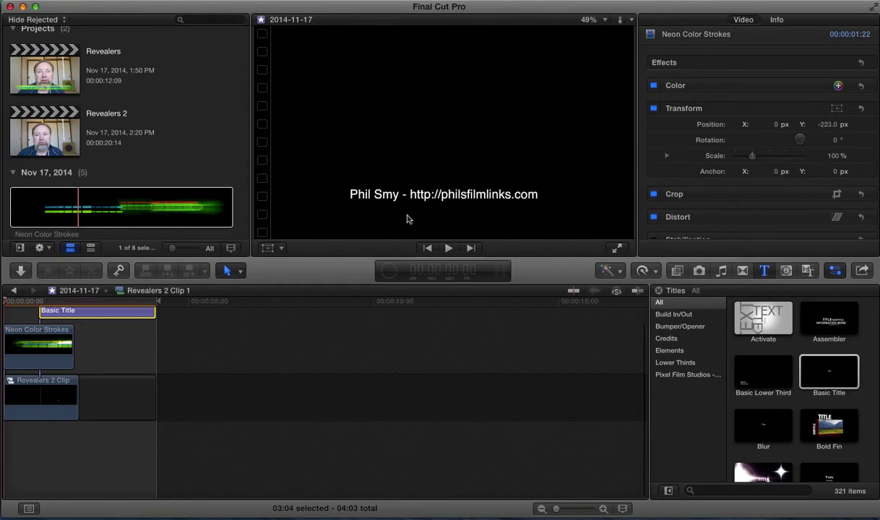
pyautogui.click(81, 291)
pyautogui.click(86, 306)
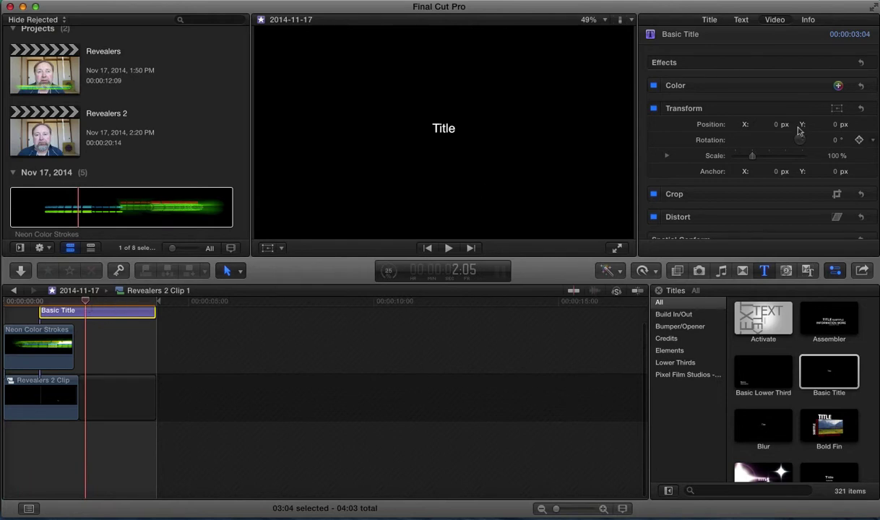
pyautogui.click(828, 129)
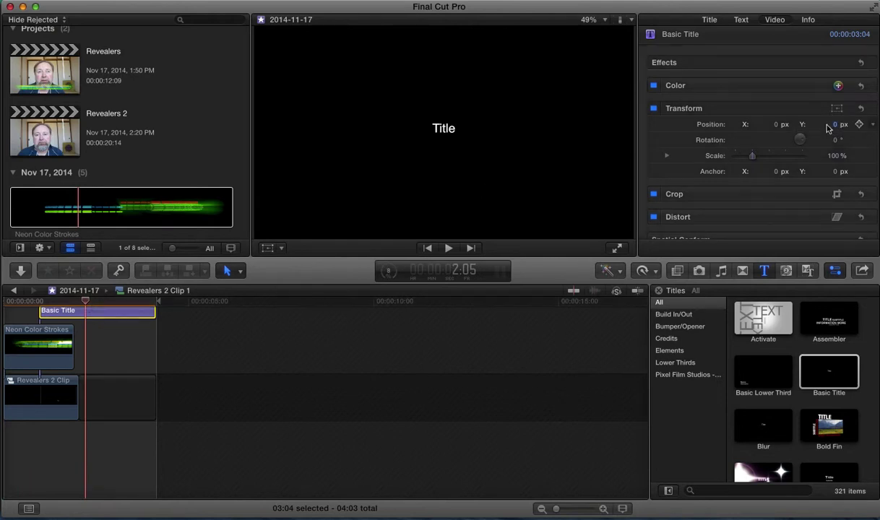
pyautogui.write('-223')
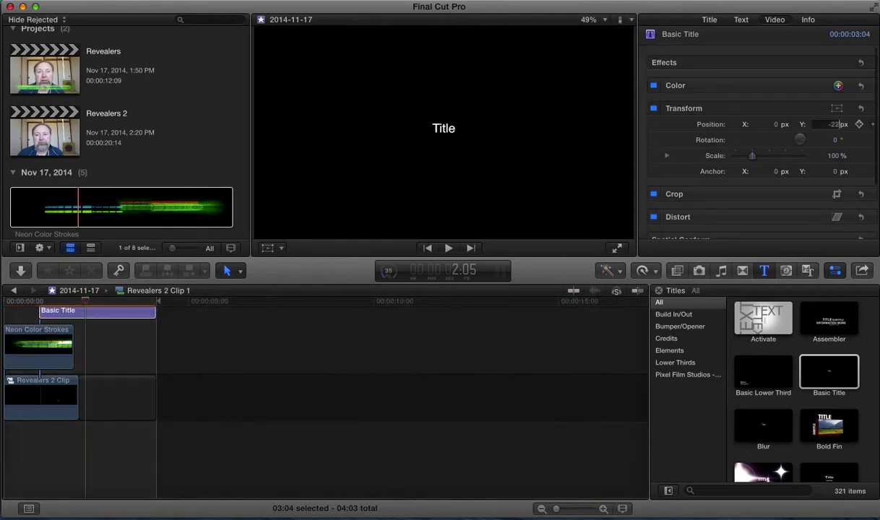
pyautogui.press('Return')
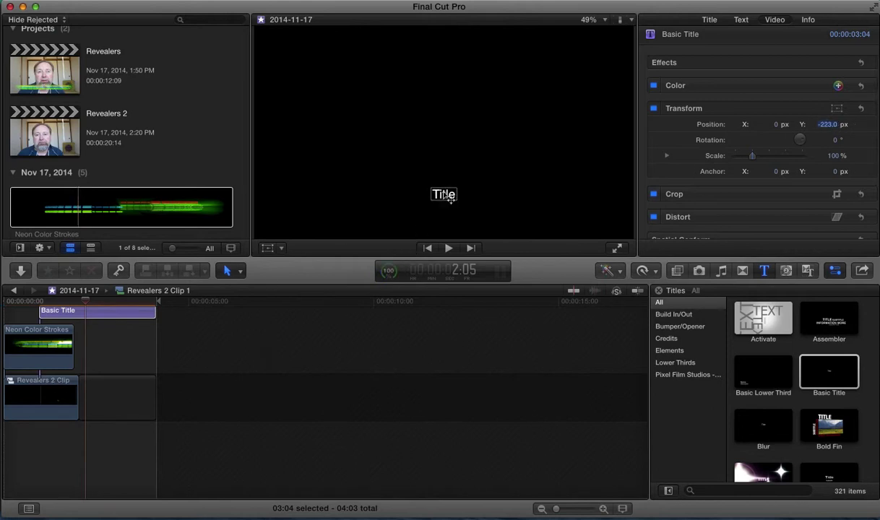
# Replace the 'Title' placeholder text with the presenter's name and website address.
pyautogui.click(743, 20)
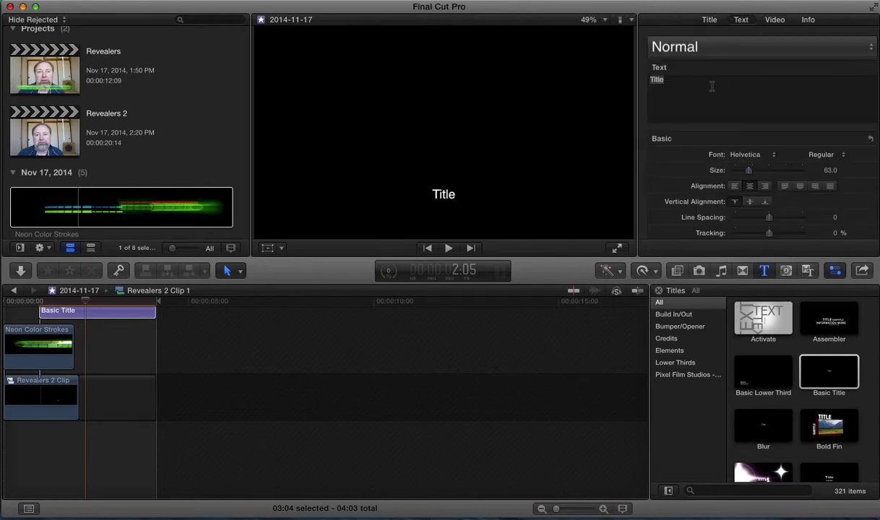
pyautogui.write('Phi')
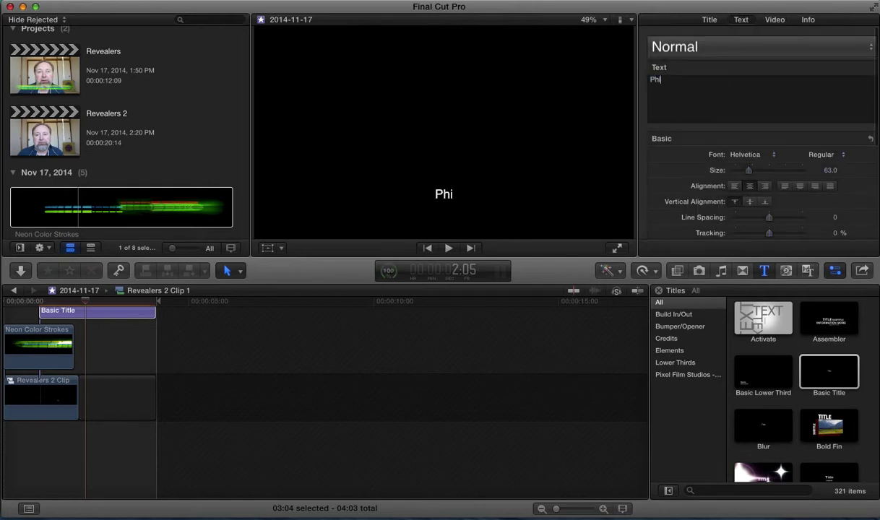
pyautogui.write('l Smy - http:/')
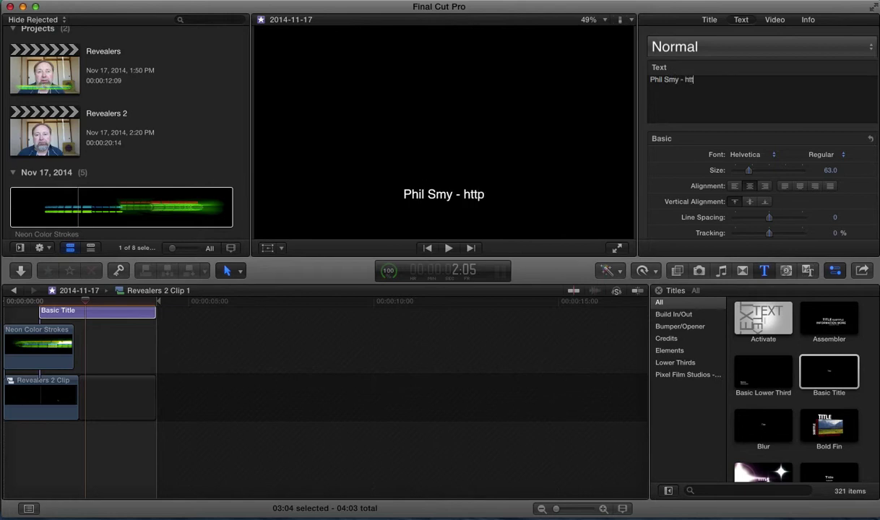
pyautogui.write('/phils')
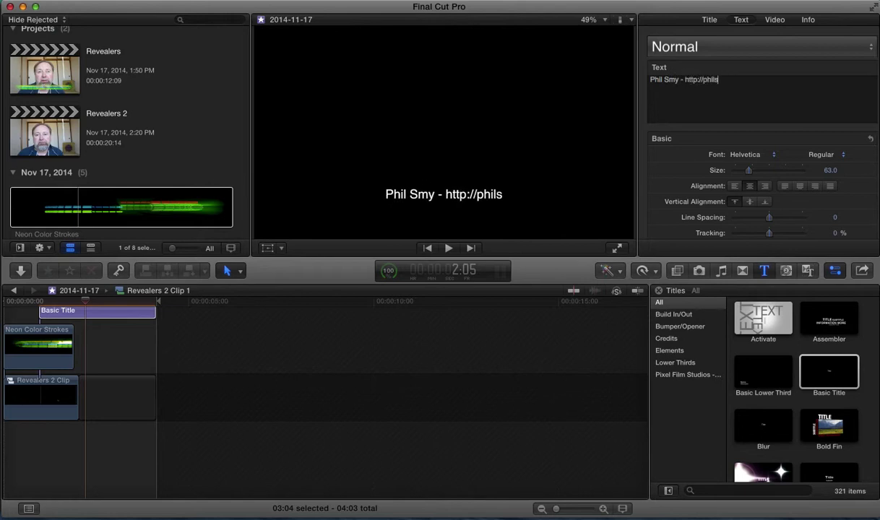
pyautogui.write('filmlin')
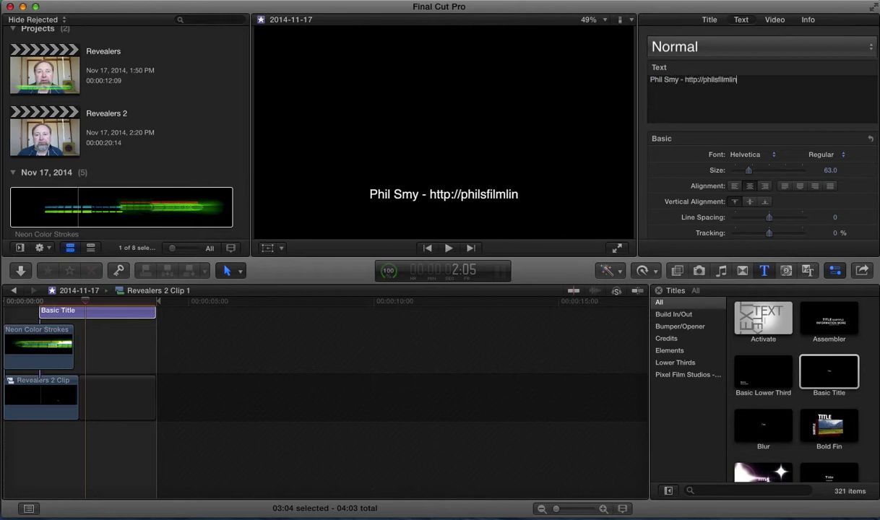
pyautogui.write('ks.com')
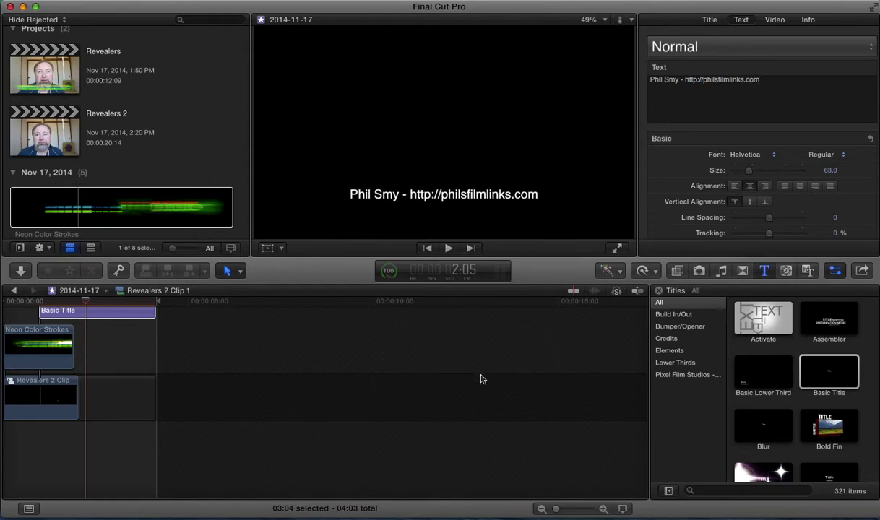
pyautogui.click(449, 352)
# Back in the Revealers 2 project, drop a Cross Dissolve onto the connected Revealers 2 Clip 1.
pyautogui.click(14, 290)
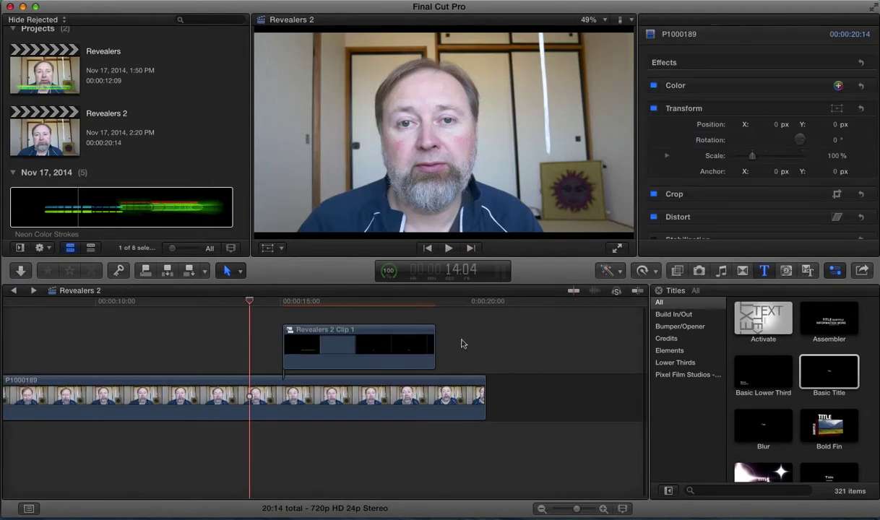
pyautogui.press('super+9')
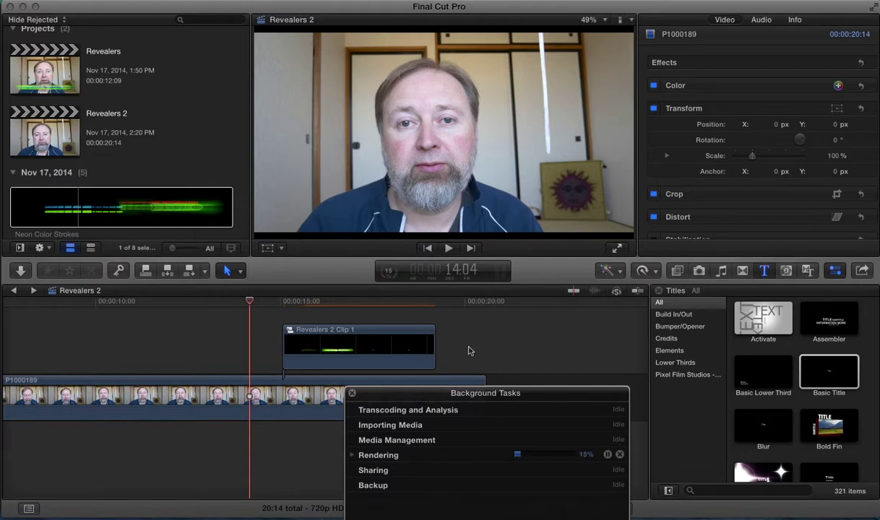
pyautogui.click(352, 396)
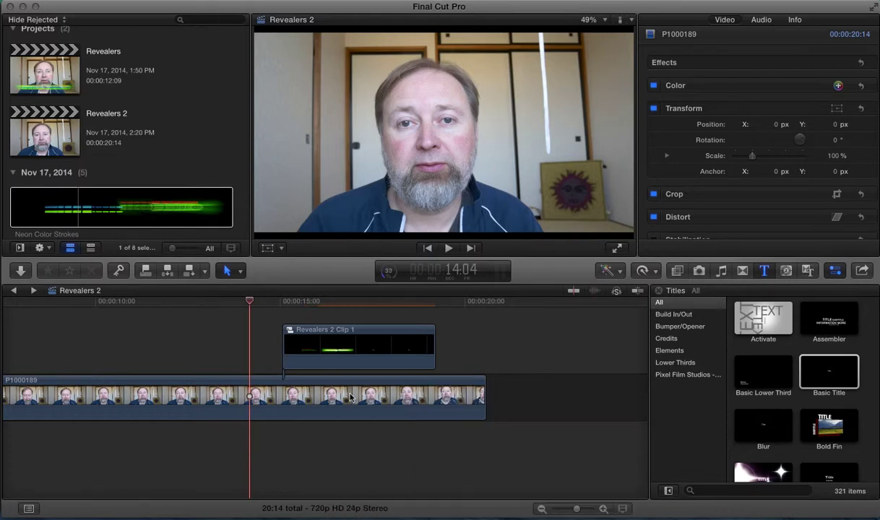
pyautogui.click(742, 271)
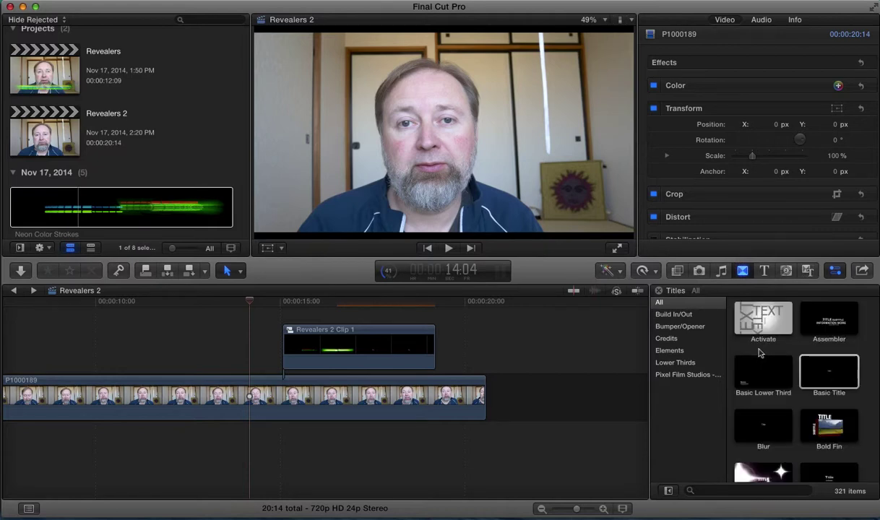
pyautogui.moveTo(768, 323); pyautogui.dragTo(431, 349)
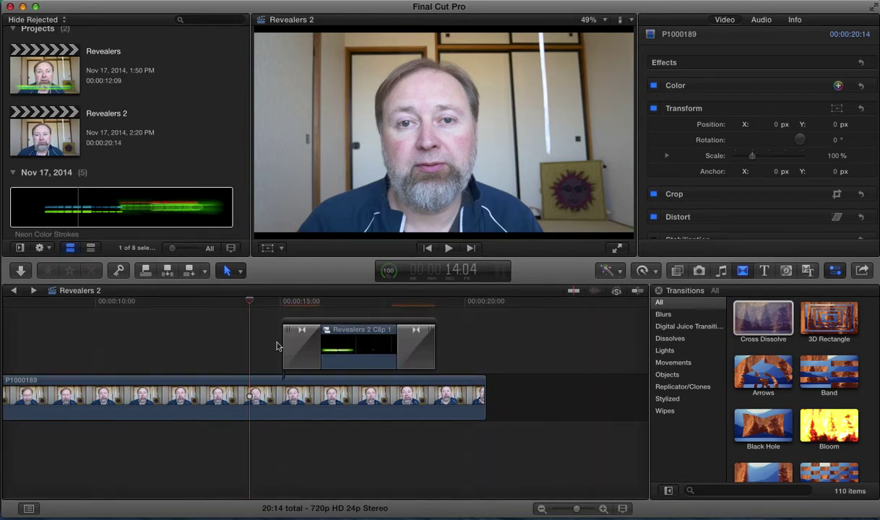
# Delete the starting dissolve and shorten the ending Cross Dissolve to 6 frames.
pyautogui.click(293, 354)
pyautogui.press('Delete')
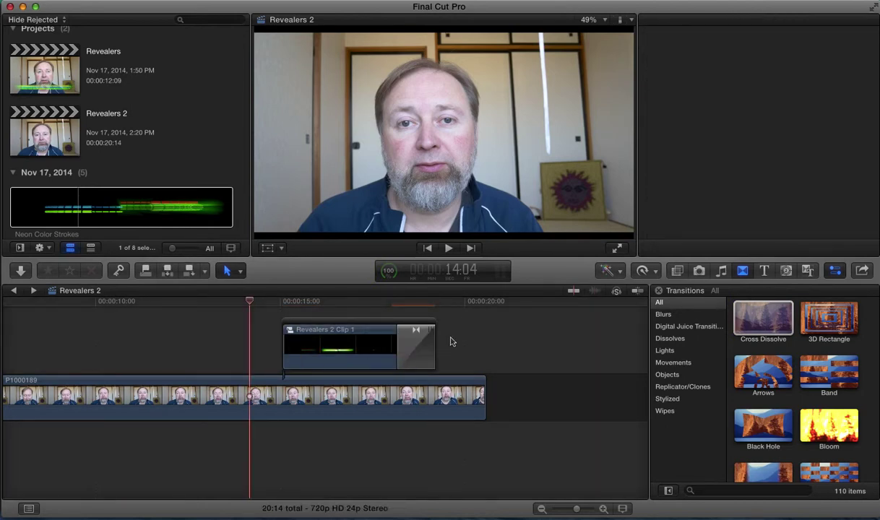
pyautogui.click(397, 350)
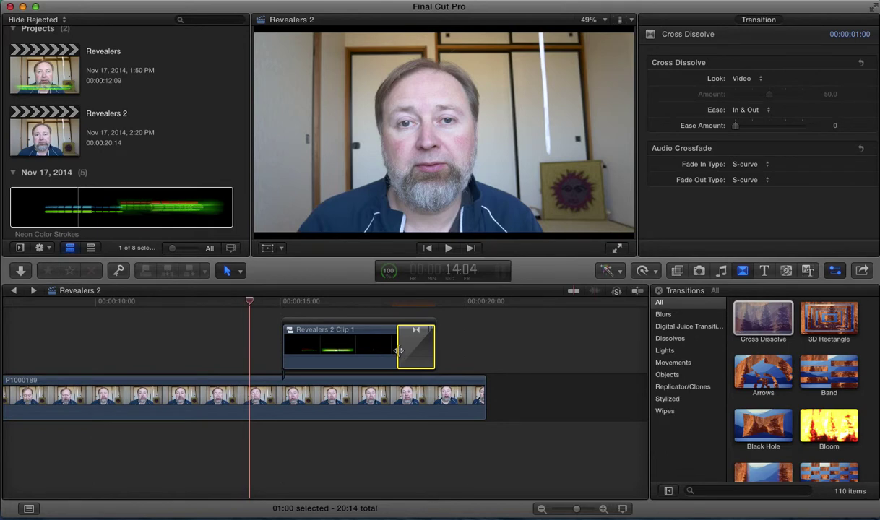
pyautogui.moveTo(398, 350); pyautogui.dragTo(423, 352)
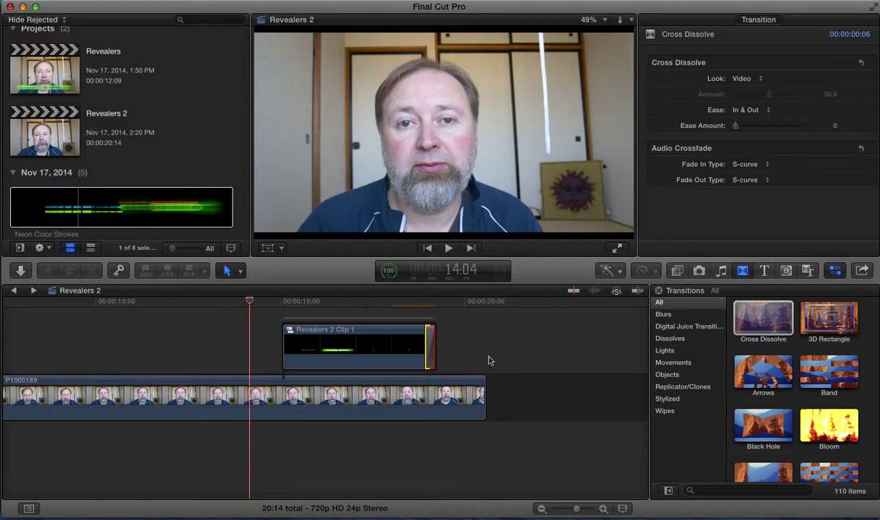
pyautogui.click(273, 303)
pyautogui.press('super+9')
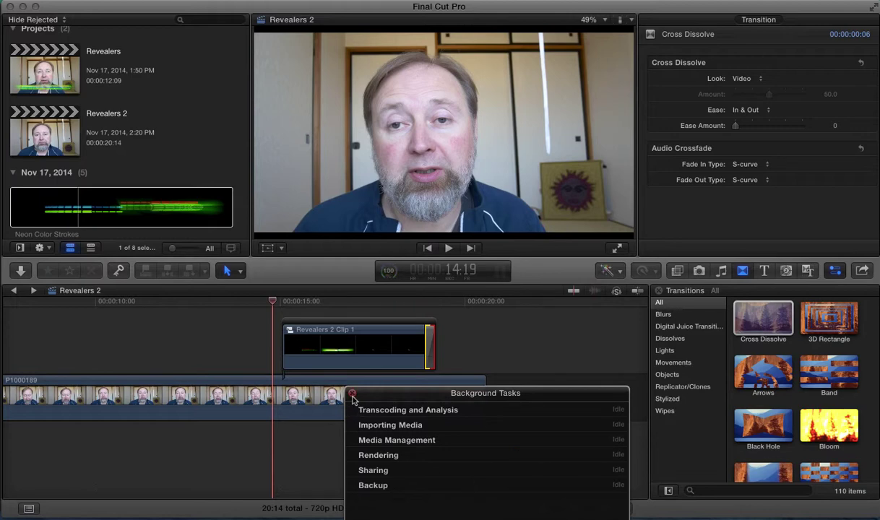
# Play back and frame-step the neon title reveal and fade-out, then select Revealers 2 Clip 1.
pyautogui.click(353, 394)
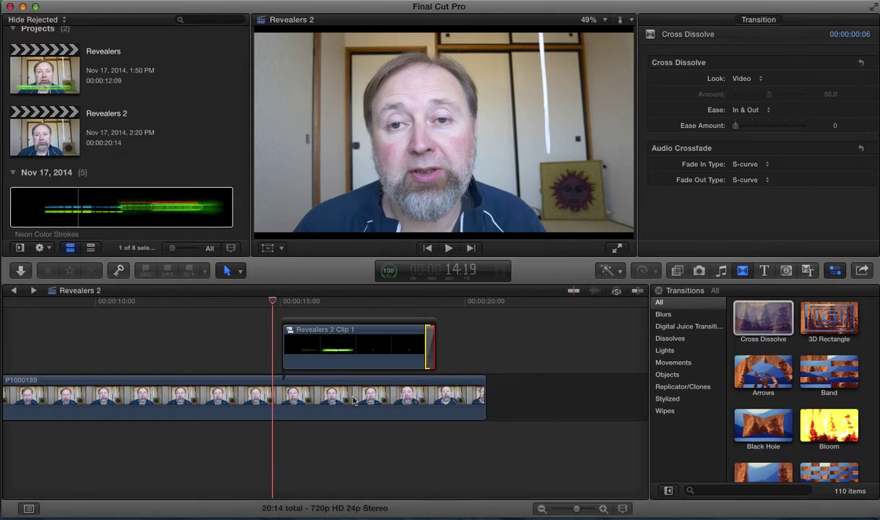
pyautogui.click(189, 303)
pyautogui.press('space')
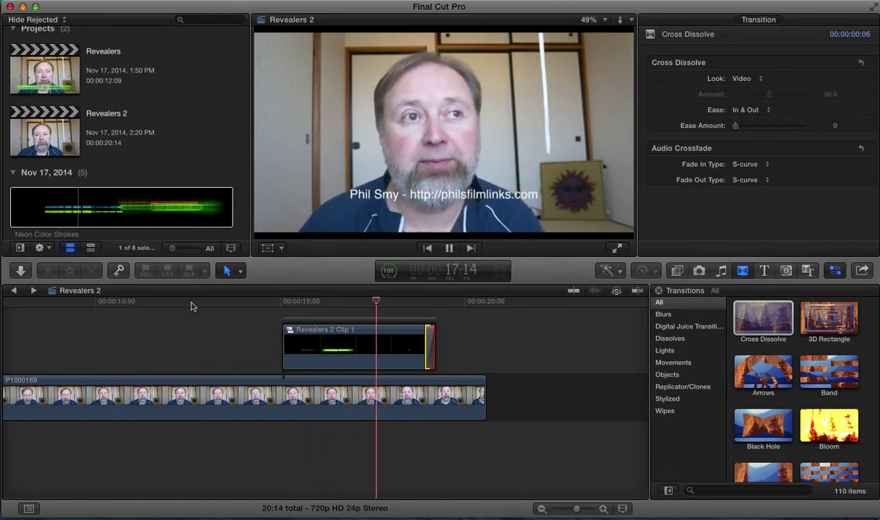
pyautogui.press('j')
pyautogui.press('j')
pyautogui.press('k')
pyautogui.press('Up')
pyautogui.press('Right')
pyautogui.press('Right')
pyautogui.press('Right')
pyautogui.press('Right')
pyautogui.press('Right')
pyautogui.press('Right')
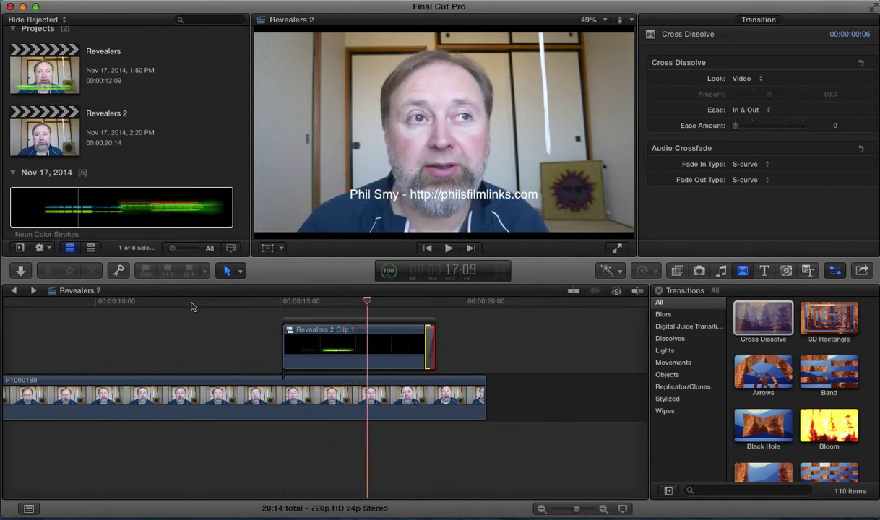
pyautogui.press('Up')
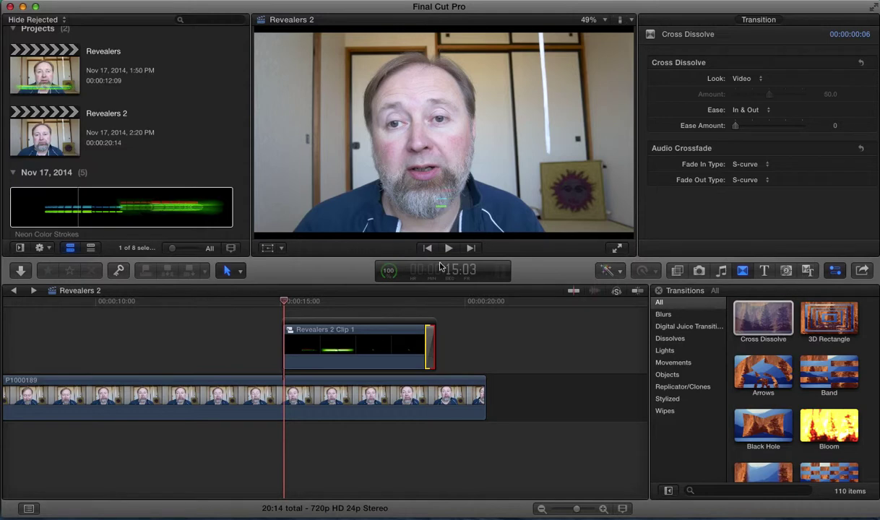
pyautogui.press('Right')
pyautogui.press('Right')
pyautogui.press('Right')
pyautogui.press('Right')
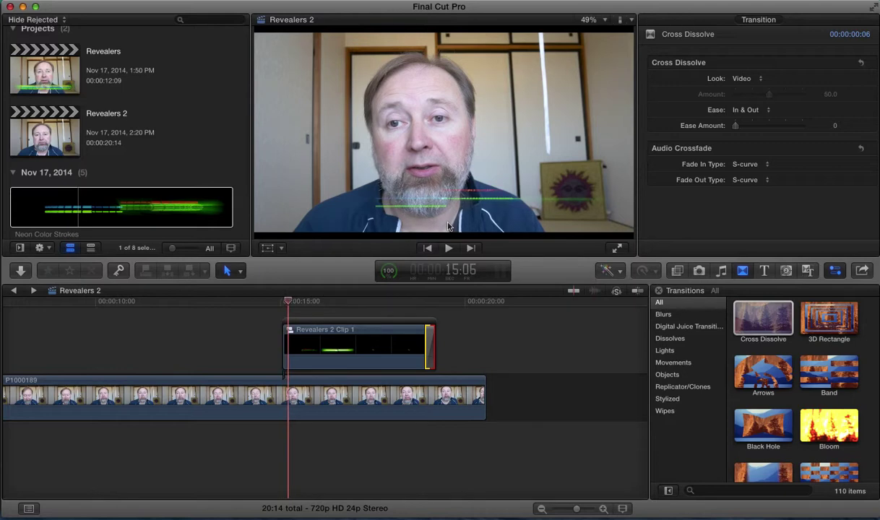
pyautogui.press('Left')
pyautogui.press('Left')
pyautogui.press('Left')
pyautogui.press('Left')
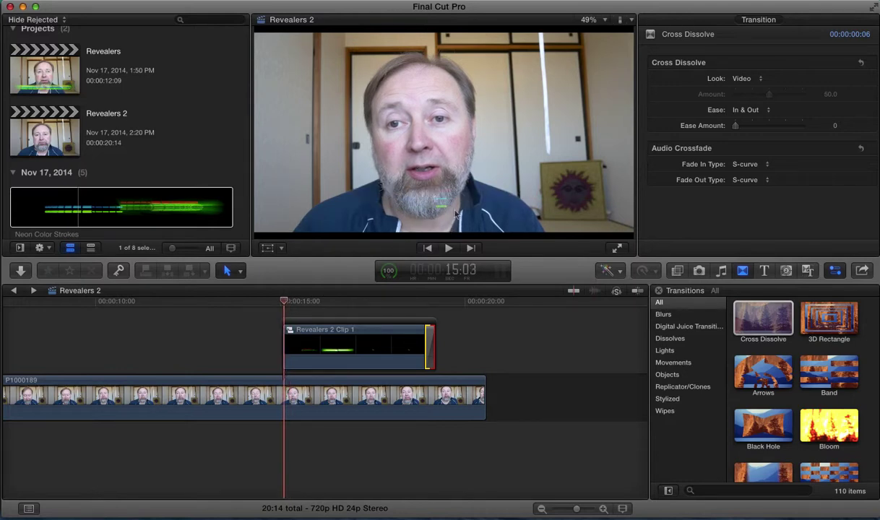
pyautogui.click(372, 331)
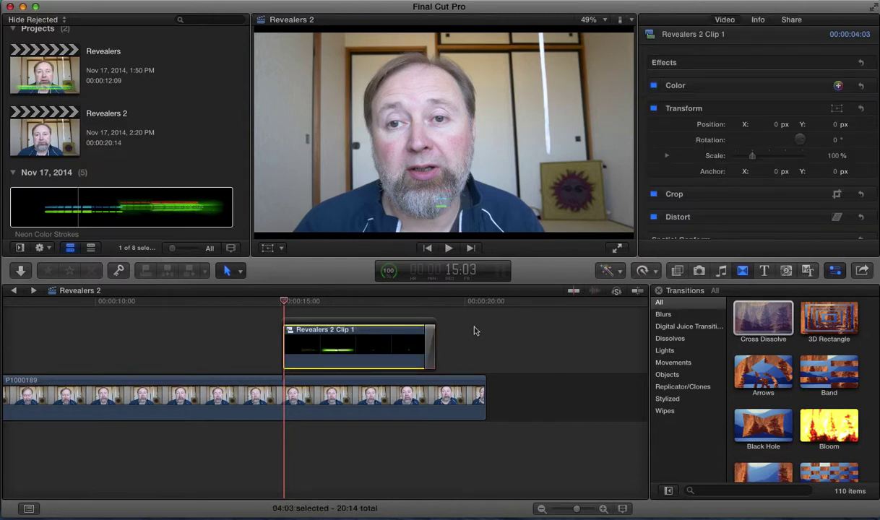
pyautogui.press('Right')
pyautogui.press('Right')
pyautogui.press('Right')
pyautogui.press('Right')
pyautogui.press('Right')
pyautogui.press('Right')
pyautogui.press('Right')
pyautogui.press('Right')
pyautogui.press('Right')
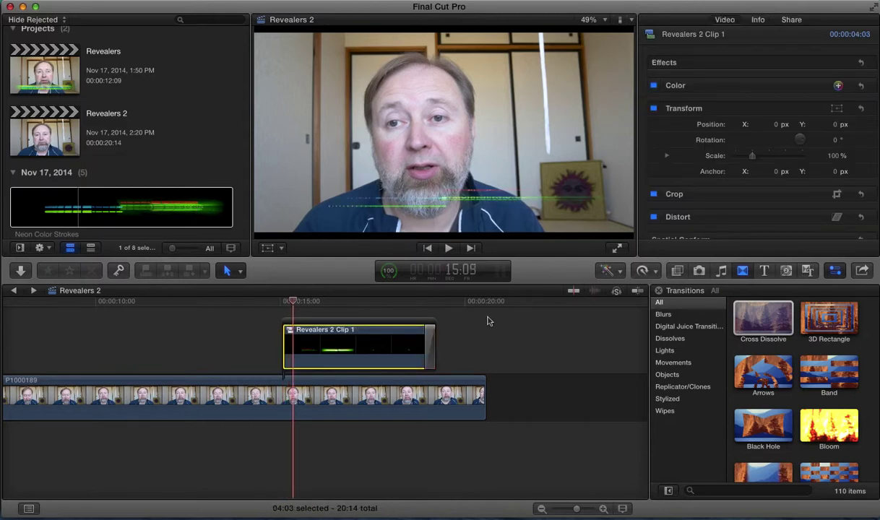
pyautogui.press('Right')
pyautogui.press('Right')
pyautogui.press('Right')
pyautogui.press('Right')
pyautogui.press('Right')
pyautogui.press('Right')
pyautogui.press('Right')
pyautogui.press('Right')
pyautogui.press('Right')
pyautogui.press('Right')
pyautogui.press('Right')
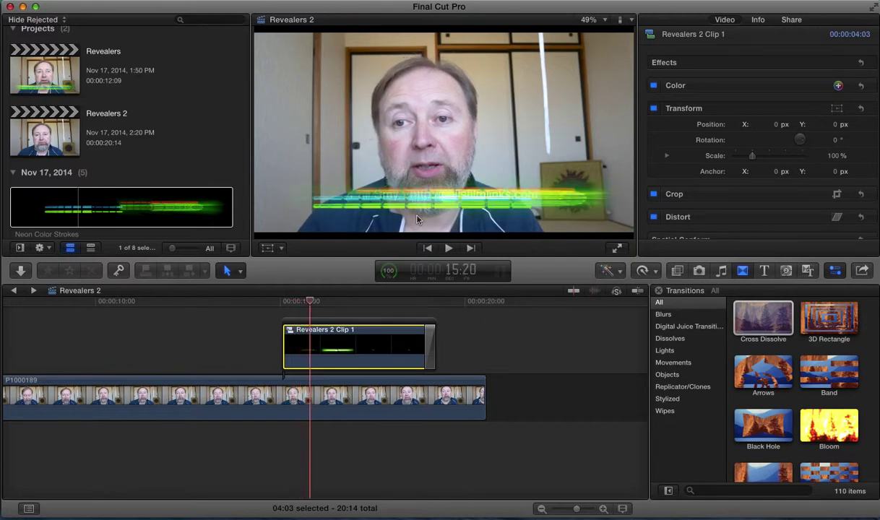
pyautogui.press('Right')
pyautogui.press('Right')
pyautogui.press('Right')
pyautogui.press('Right')
pyautogui.press('Right')
pyautogui.press('Right')
pyautogui.press('Right')
pyautogui.press('Right')
pyautogui.press('Right')
pyautogui.press('Right')
pyautogui.press('Right')
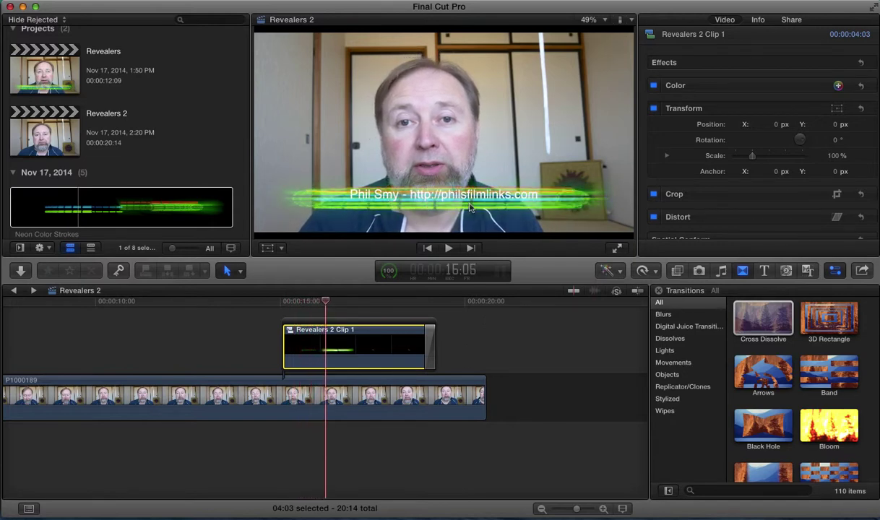
pyautogui.press('Right')
pyautogui.press('Right')
pyautogui.press('Right')
pyautogui.press('Right')
pyautogui.press('Right')
pyautogui.press('Right')
pyautogui.press('Right')
pyautogui.press('Right')
pyautogui.press('Right')
pyautogui.press('Right')
pyautogui.press('Right')
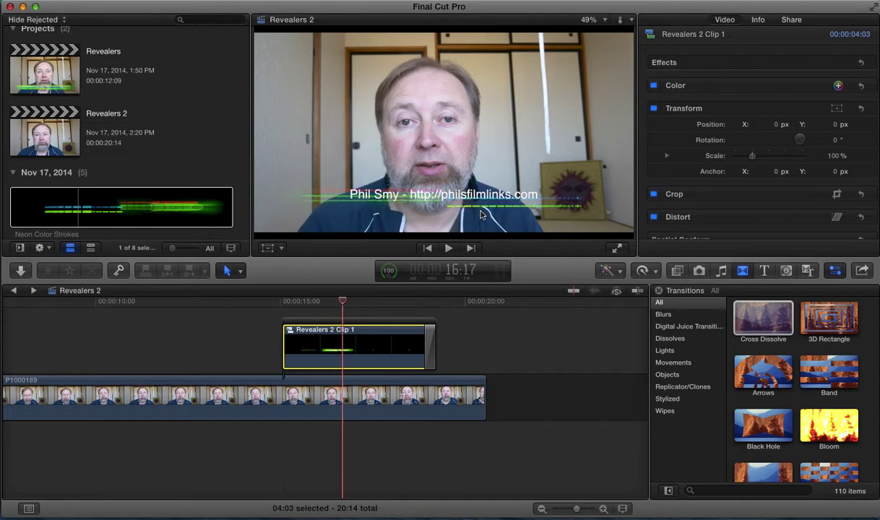
pyautogui.press('Right')
pyautogui.press('Right')
pyautogui.press('Right')
pyautogui.press('Right')
pyautogui.press('Right')
pyautogui.press('Right')
pyautogui.press('Right')
pyautogui.press('Right')
pyautogui.press('Right')
pyautogui.press('Right')
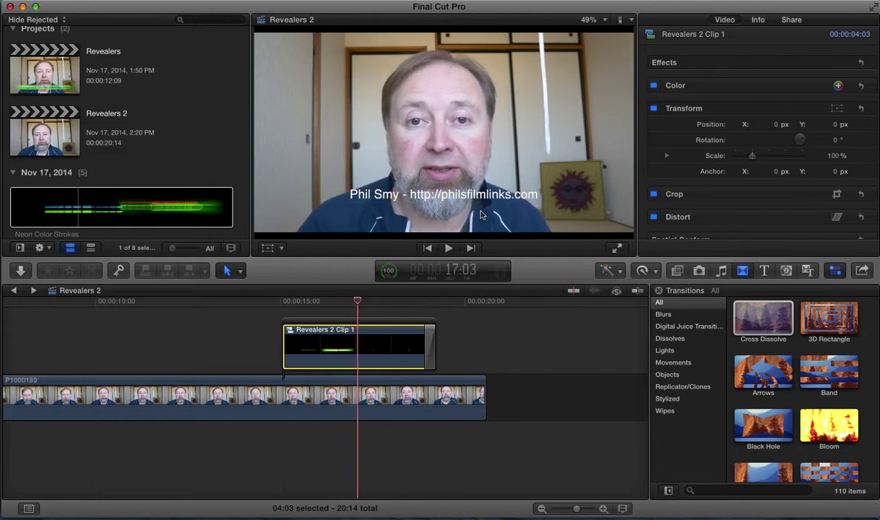
pyautogui.press('Right')
pyautogui.press('Right')
pyautogui.press('Right')
pyautogui.press('Right')
pyautogui.press('Right')
pyautogui.press('Right')
pyautogui.press('Right')
pyautogui.press('Right')
pyautogui.press('Right')
pyautogui.press('Right')
pyautogui.press('Right')
pyautogui.press('Right')
pyautogui.press('Right')
pyautogui.press('Right')
pyautogui.press('Right')
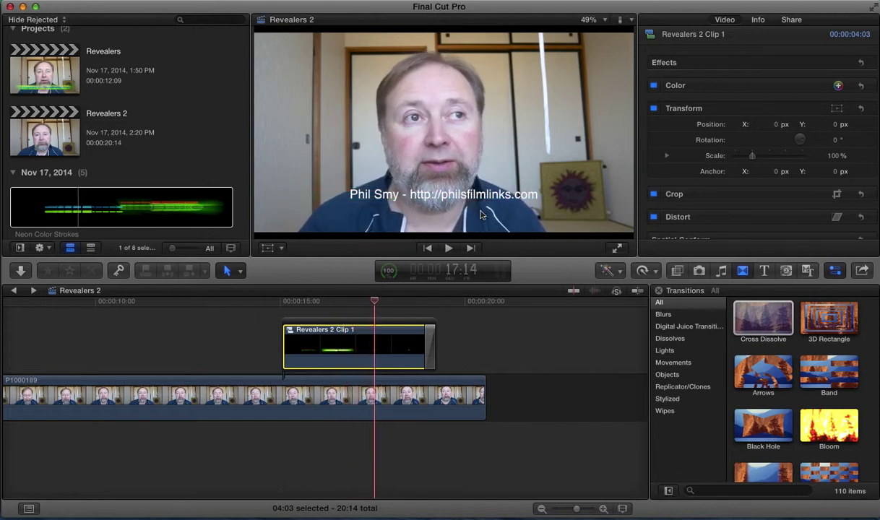
pyautogui.press('Left')
pyautogui.press('Left')
pyautogui.press('Left')
pyautogui.press('Left')
pyautogui.press('Left')
pyautogui.press('Left')
pyautogui.press('Left')
pyautogui.press('Left')
pyautogui.press('Left')
pyautogui.press('Left')
pyautogui.press('Left')
pyautogui.press('Left')
pyautogui.press('Left')
pyautogui.press('Left')
pyautogui.press('Left')
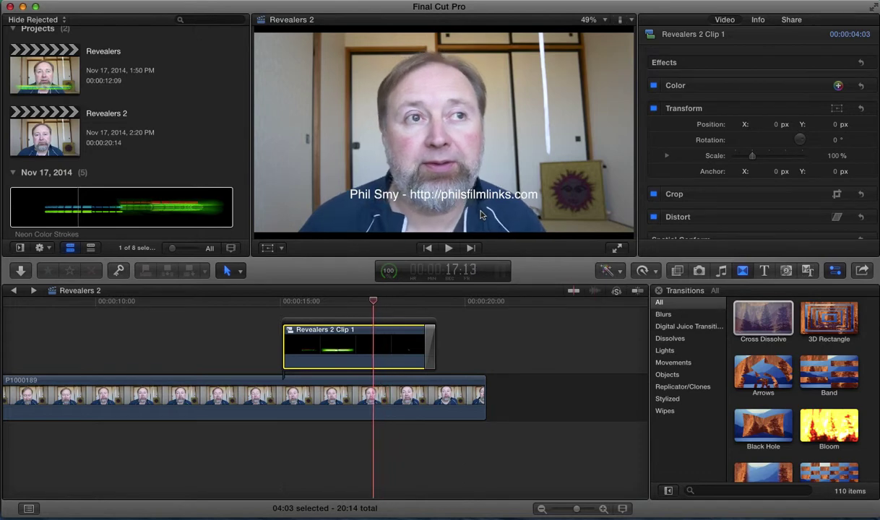
pyautogui.press('Left')
pyautogui.press('Left')
pyautogui.press('Left')
pyautogui.press('Left')
pyautogui.press('Left')
pyautogui.press('Left')
pyautogui.press('Left')
pyautogui.press('Left')
pyautogui.press('Left')
pyautogui.press('Left')
pyautogui.press('Left')
pyautogui.press('Left')
pyautogui.press('Left')
pyautogui.press('Left')
pyautogui.press('Left')
pyautogui.press('Left')
pyautogui.press('Left')
pyautogui.press('Left')
pyautogui.press('Left')
pyautogui.press('Left')
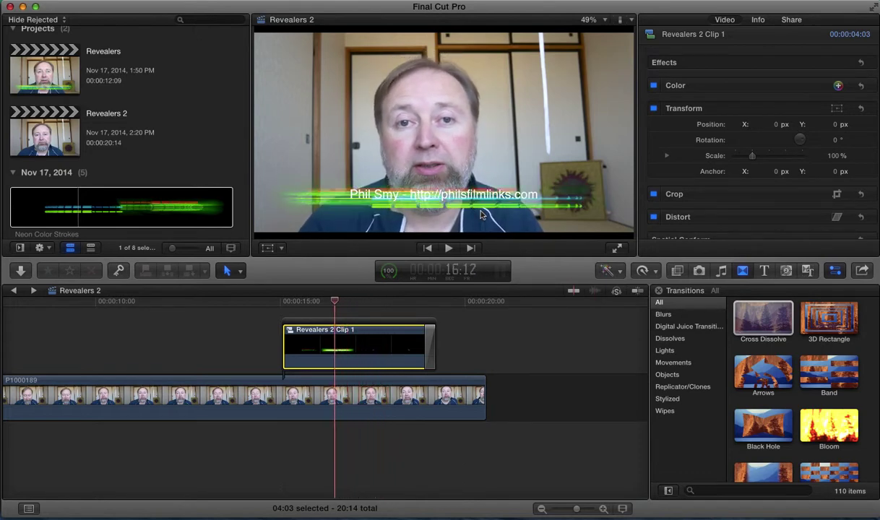
pyautogui.press('Left')
pyautogui.press('Left')
pyautogui.press('Left')
pyautogui.press('Left')
pyautogui.press('Left')
pyautogui.press('Left')
pyautogui.press('Left')
pyautogui.press('Left')
pyautogui.press('Left')
pyautogui.press('Left')
pyautogui.press('Left')
pyautogui.press('Left')
pyautogui.press('Left')
pyautogui.press('Left')
pyautogui.press('Left')
pyautogui.press('Left')
pyautogui.press('Left')
pyautogui.press('Left')
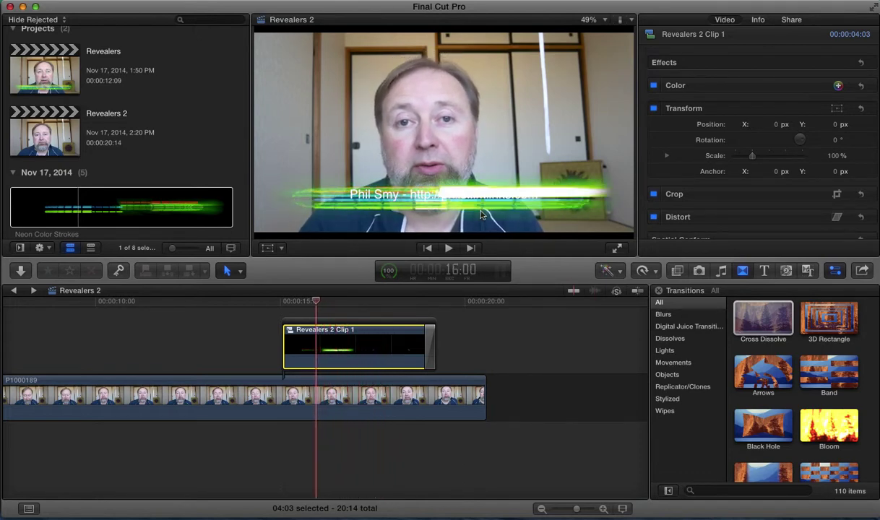
# Inside Revealers 2 Clip 1, step through the Basic Title's reveal, then open the nested Revealers 2 Clip.
pyautogui.doubleClick(393, 338)
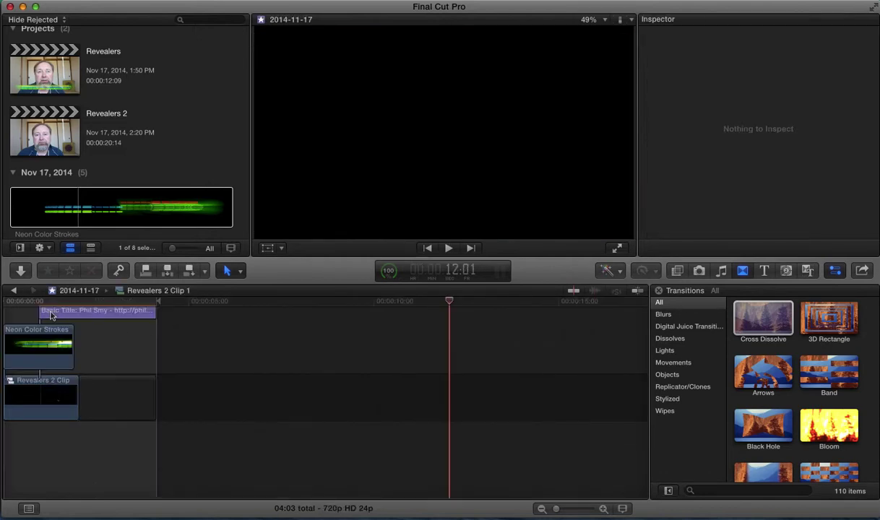
pyautogui.click(42, 301)
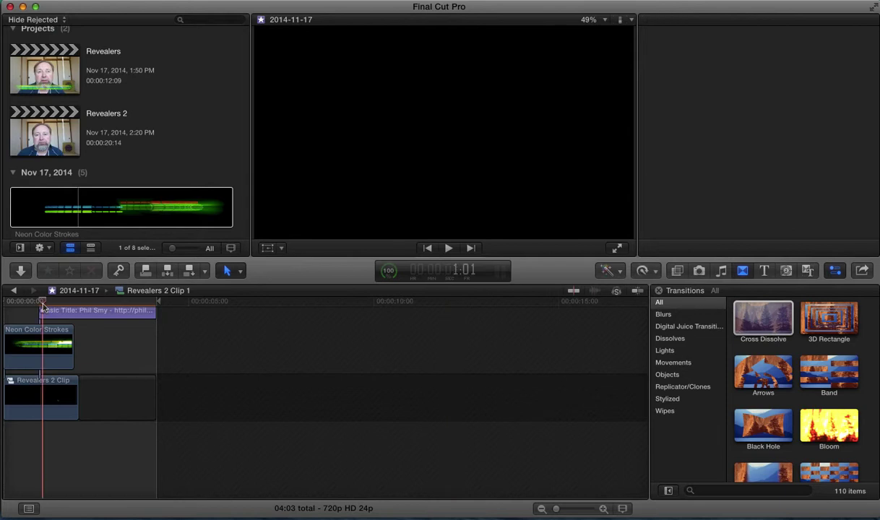
pyautogui.click(45, 312)
pyautogui.press('Left')
pyautogui.press('Left')
pyautogui.press('Left')
pyautogui.press('Left')
pyautogui.hscroll(-2, 42, 312)
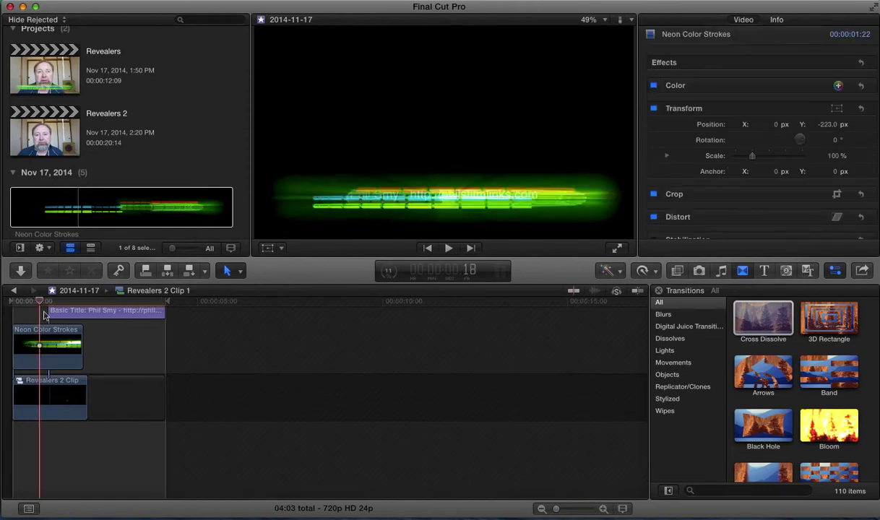
pyautogui.press('Right')
pyautogui.press('Right')
pyautogui.press('Right')
pyautogui.press('Right')
pyautogui.press('Right')
pyautogui.press('Right')
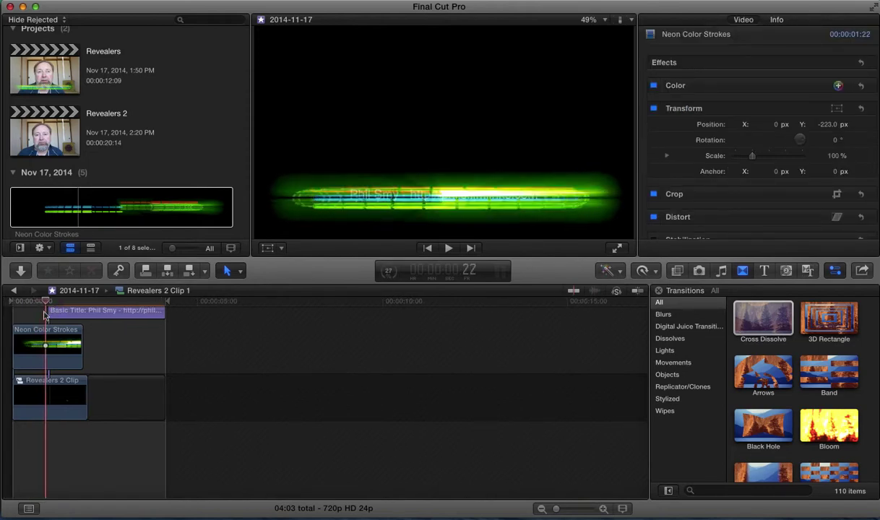
pyautogui.press('Right')
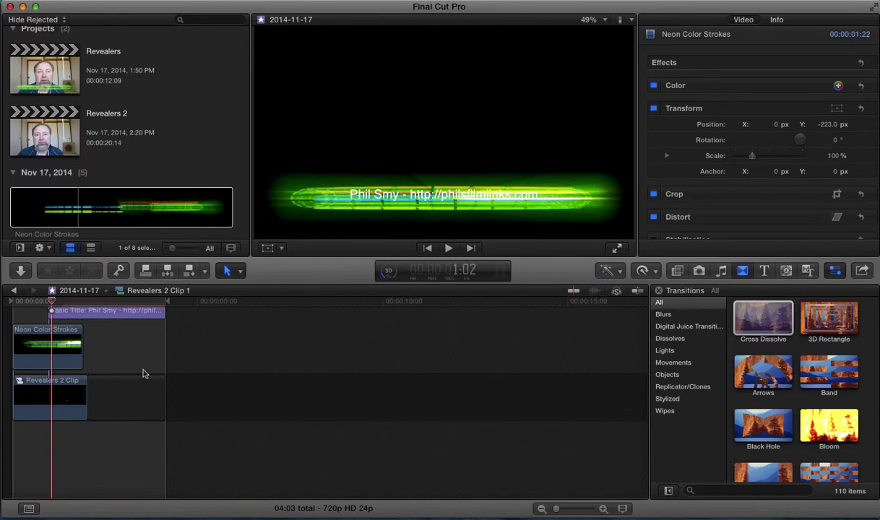
pyautogui.click(137, 357)
pyautogui.press('Right')
pyautogui.press('Right')
pyautogui.press('Right')
pyautogui.press('Right')
pyautogui.press('Right')
pyautogui.press('Right')
pyautogui.press('Right')
pyautogui.press('Right')
pyautogui.press('Right')
pyautogui.press('Right')
pyautogui.press('Right')
pyautogui.click(32, 383)
pyautogui.doubleClick(32, 383)
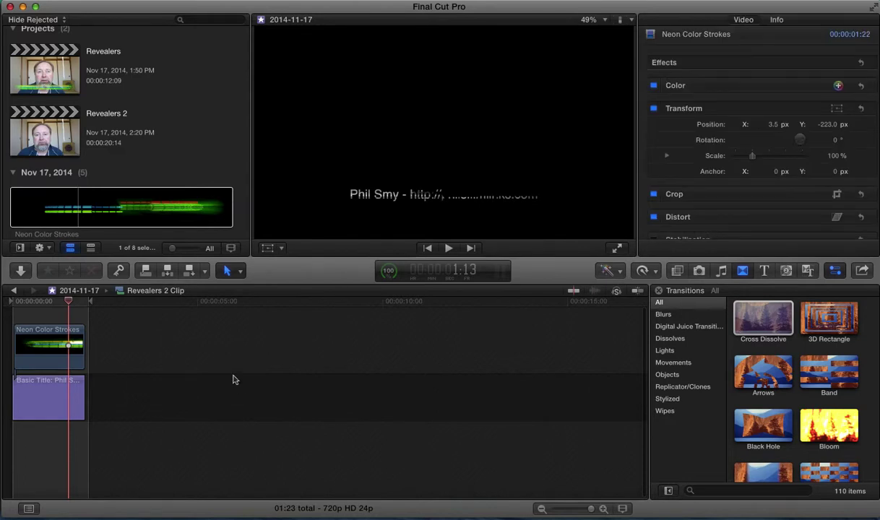
# Step back through the reveal and switch to Juicer's Neon Color Strokes details.
pyautogui.press('Left')
pyautogui.press('Left')
pyautogui.press('Left')
pyautogui.press('Left')
pyautogui.press('Left')
pyautogui.press('Left')
pyautogui.press('Left')
pyautogui.press('Left')
pyautogui.press('Left')
pyautogui.press('Left')
pyautogui.press('Left')
pyautogui.press('Left')
pyautogui.press('Left')
pyautogui.press('Left')
pyautogui.press('Left')
pyautogui.press('Left')
pyautogui.press('Left')
pyautogui.press('Left')
pyautogui.press('Left')
pyautogui.press('Left')
pyautogui.press('Left')
pyautogui.press('Left')
pyautogui.press('Left')
pyautogui.press('Left')
pyautogui.press('Left')
pyautogui.press('Left')
pyautogui.press('Left')
pyautogui.press('Left')
pyautogui.press('Left')
pyautogui.press('Left')
pyautogui.press('Left')
pyautogui.press('Left')
pyautogui.press('Left')
pyautogui.press('Left')
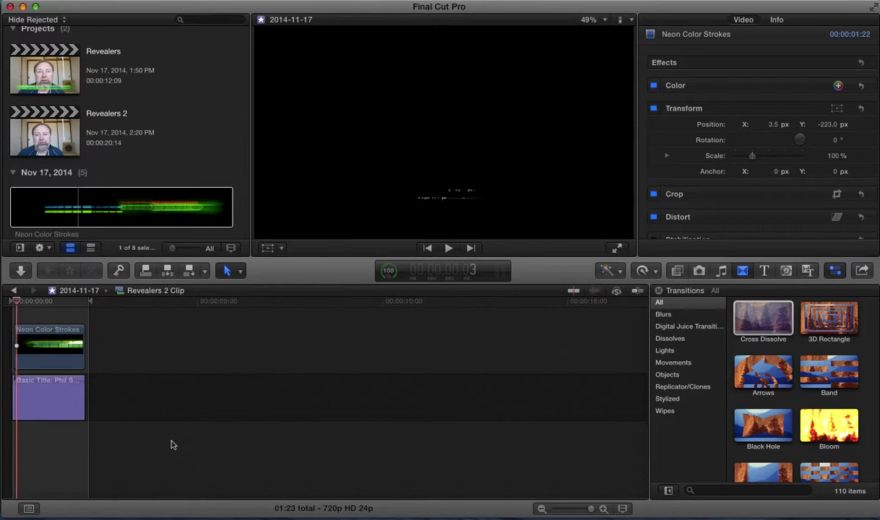
pyautogui.press('super+Tab')
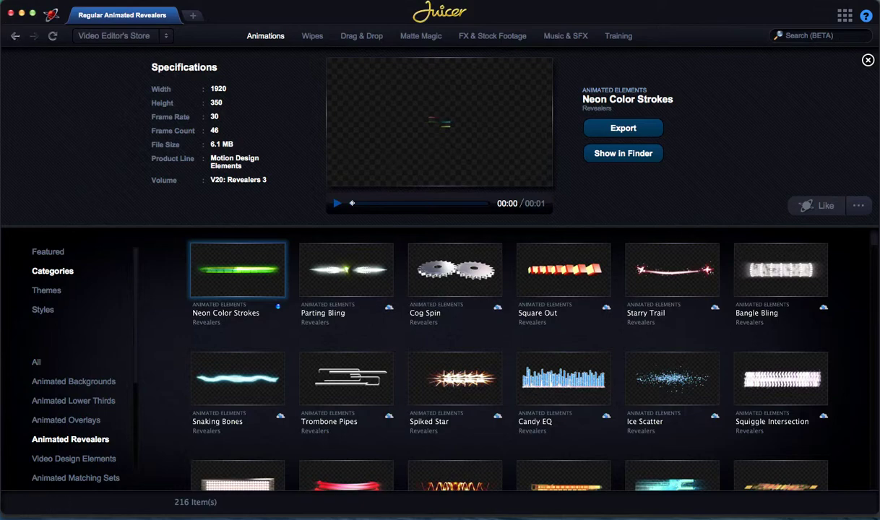
# Go back from the Neon Color Strokes page to the Animated Revealers categories.
pyautogui.click(15, 37)
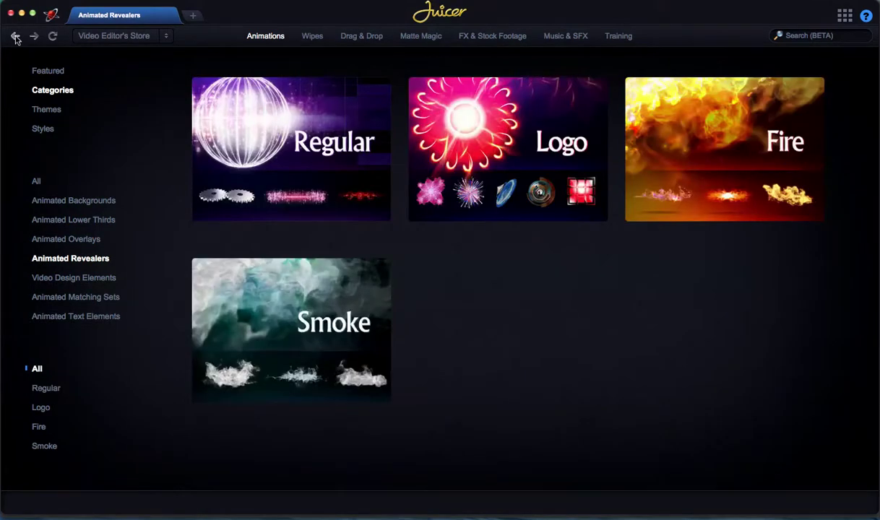
pyautogui.click(15, 36)
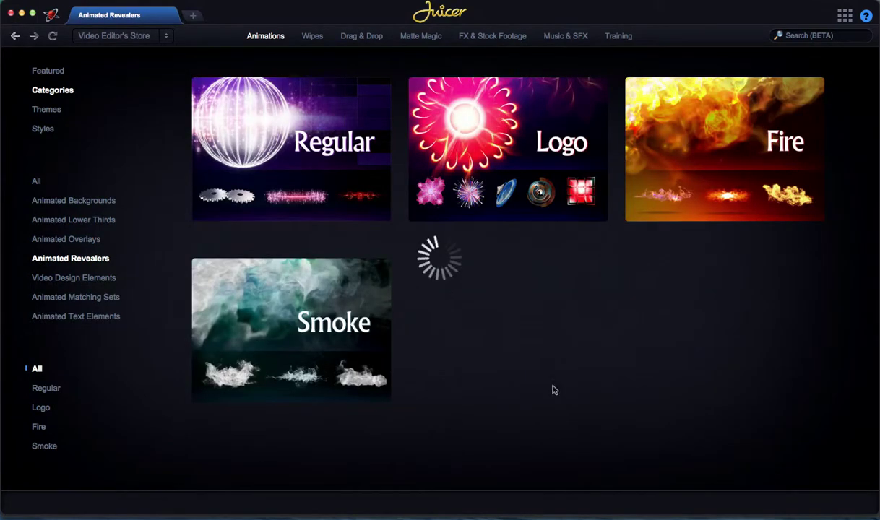